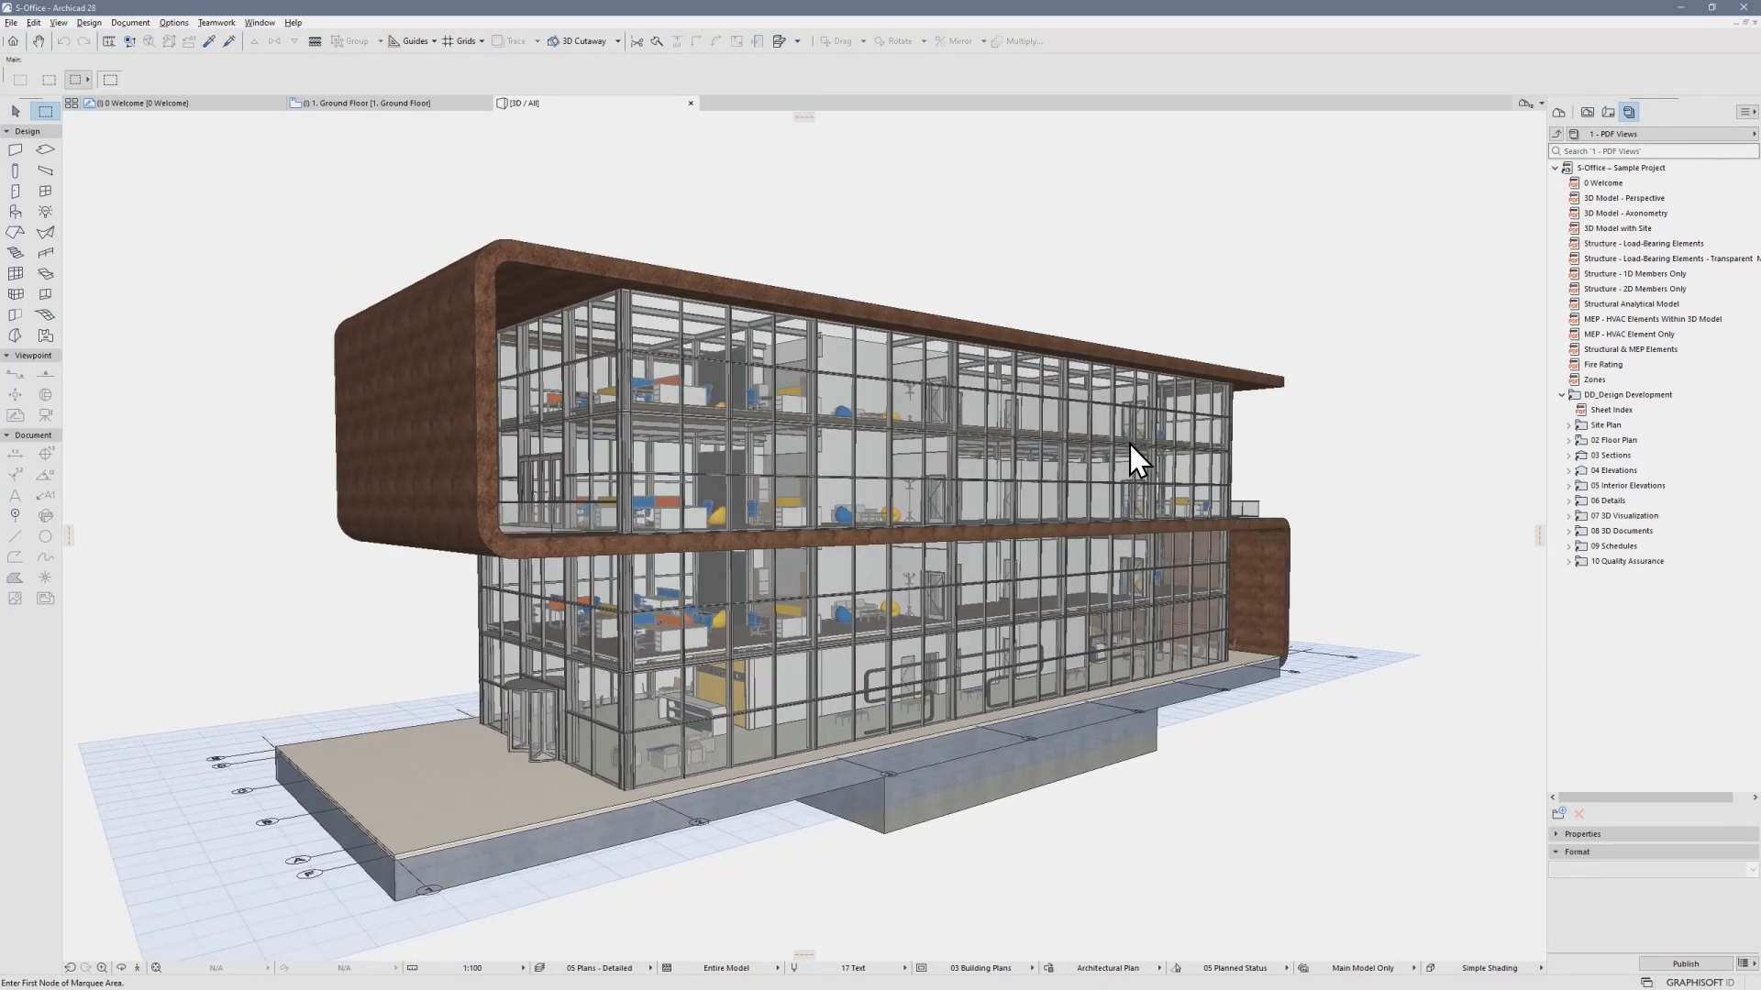
Save the 3D model as an FBX file named S-Office_model, with one mesh per surface, colors and transparency only, and embedded textures
left_click(11, 22)
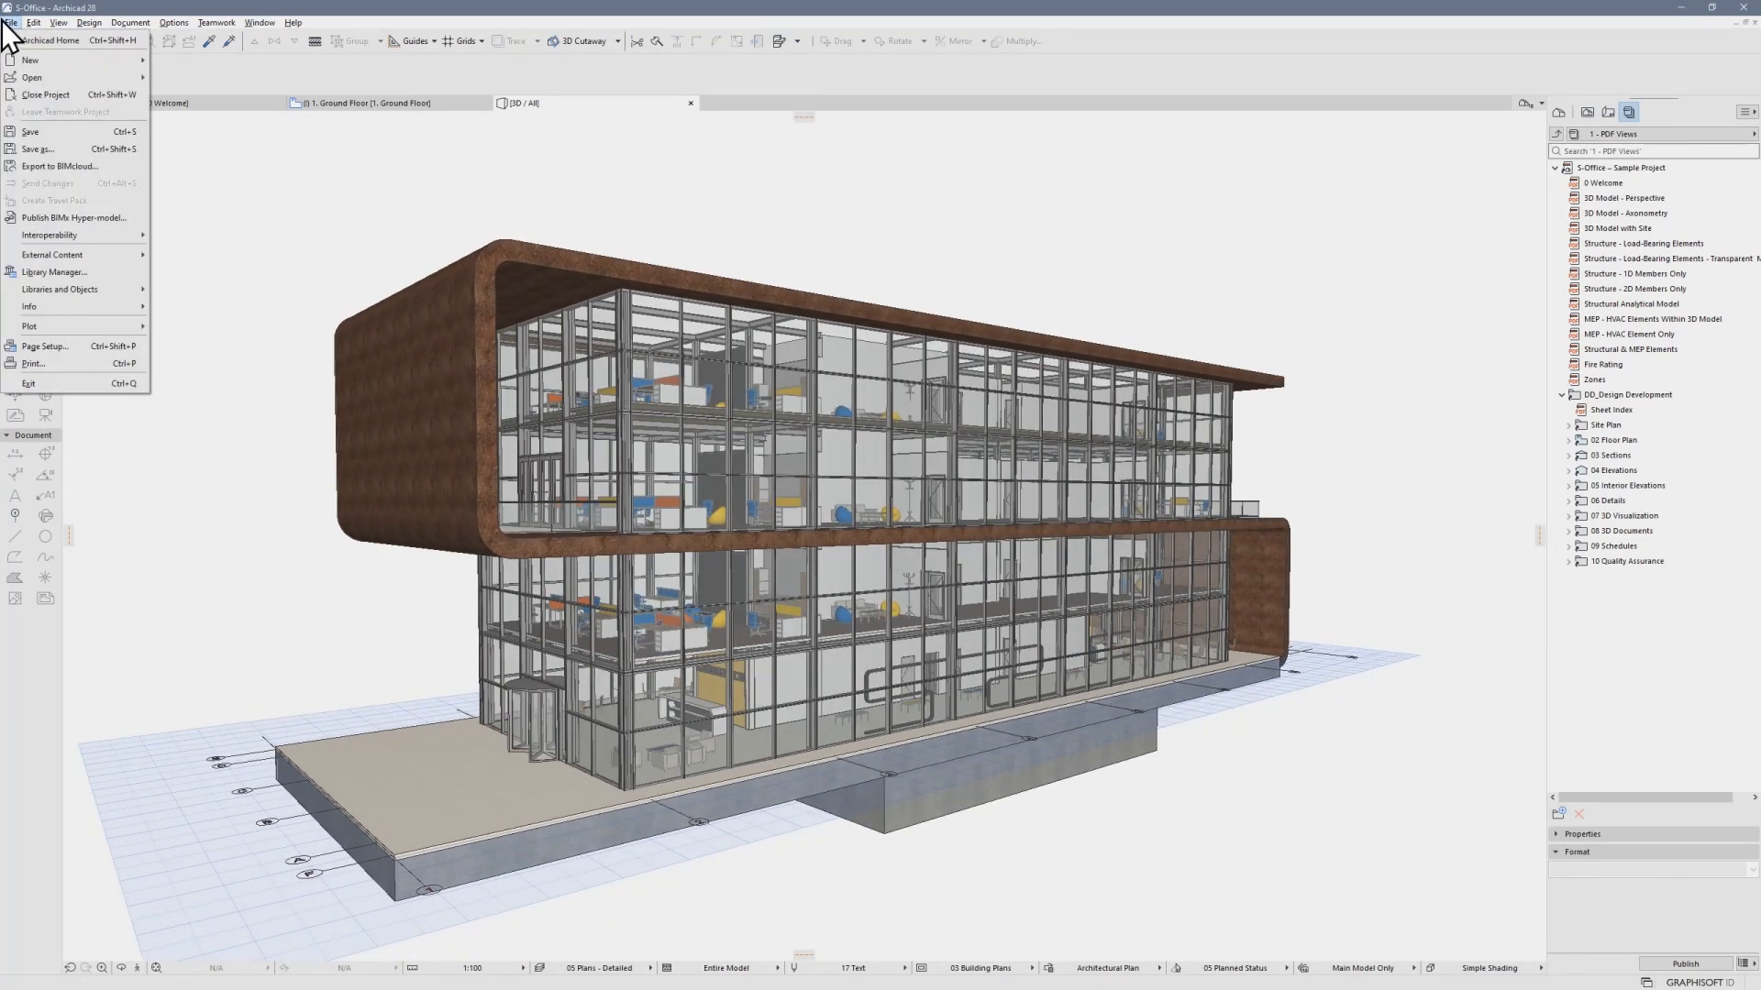
left_click(55, 149)
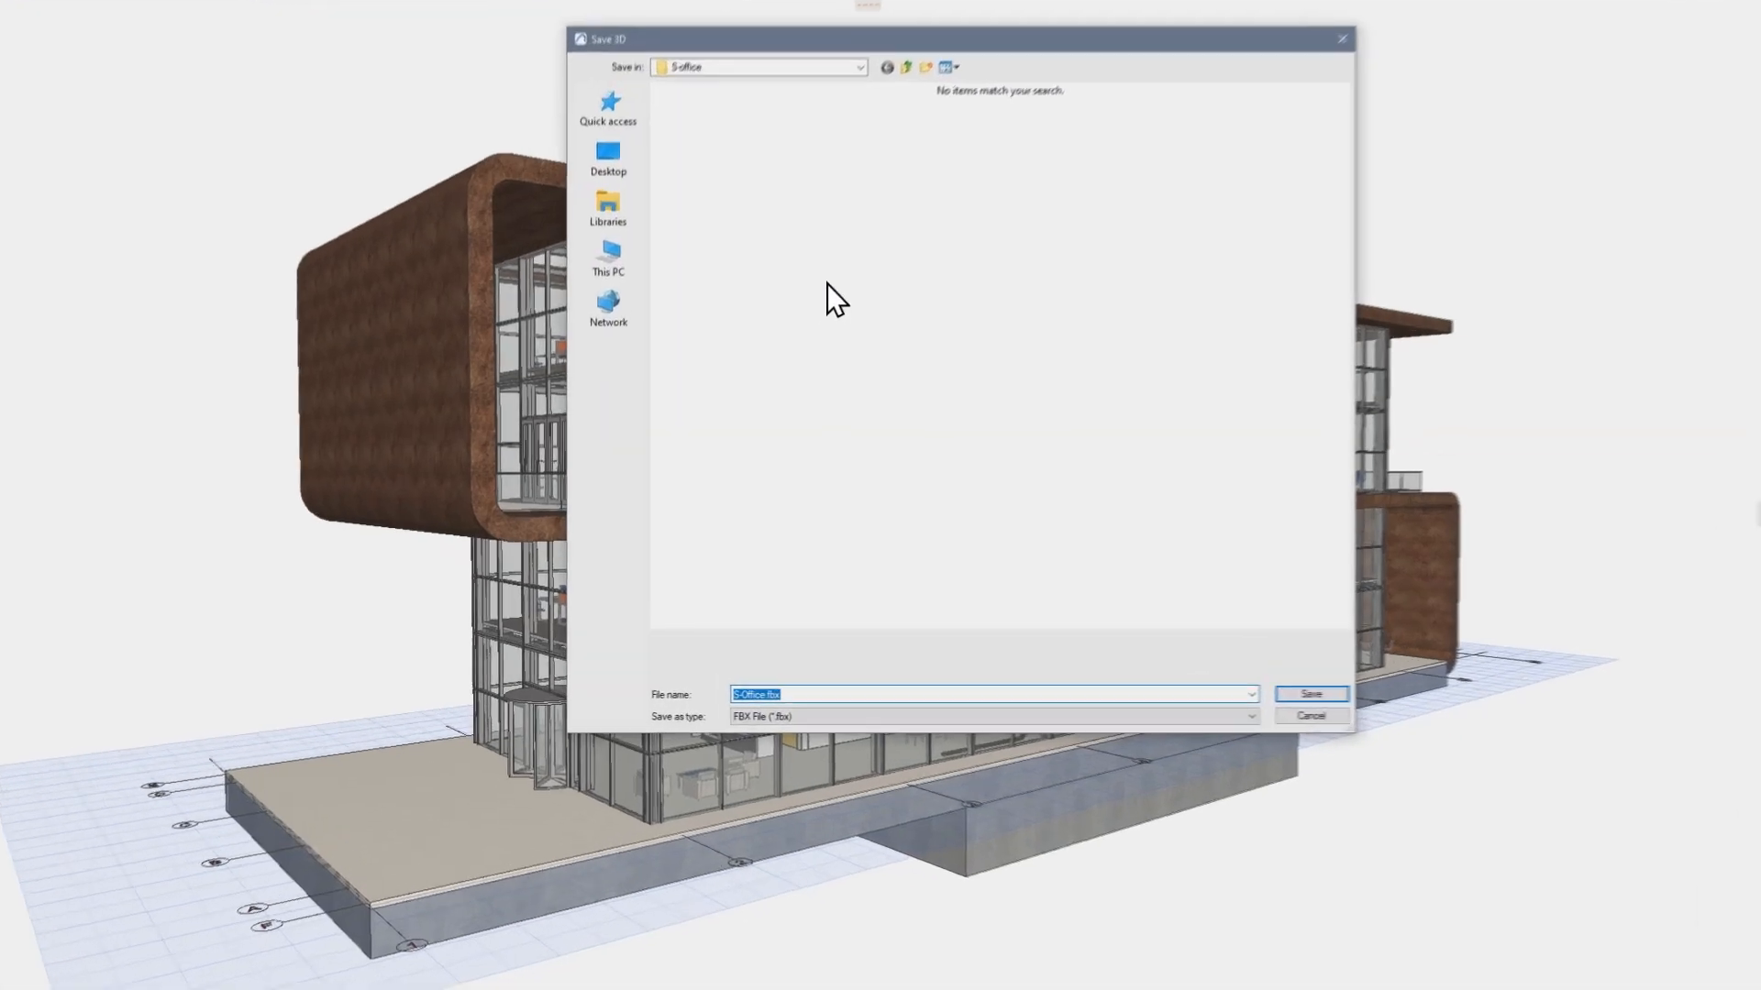
left_click(771, 354)
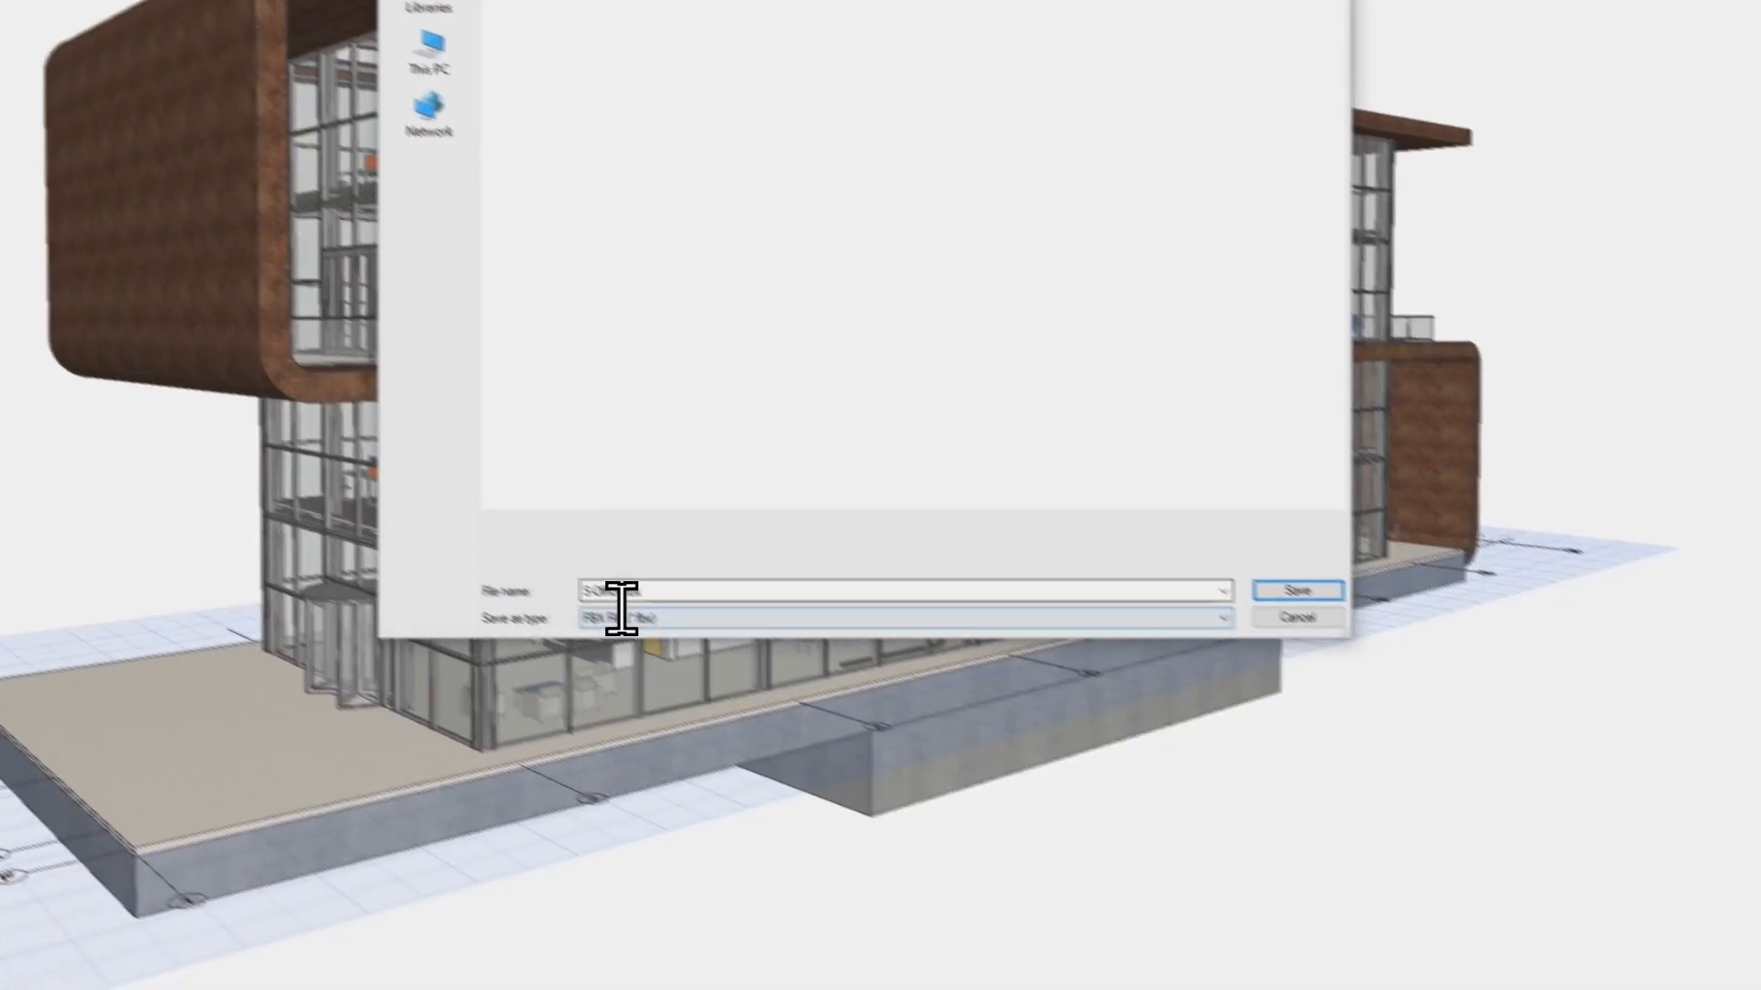
left_click(624, 597)
left_click(629, 599)
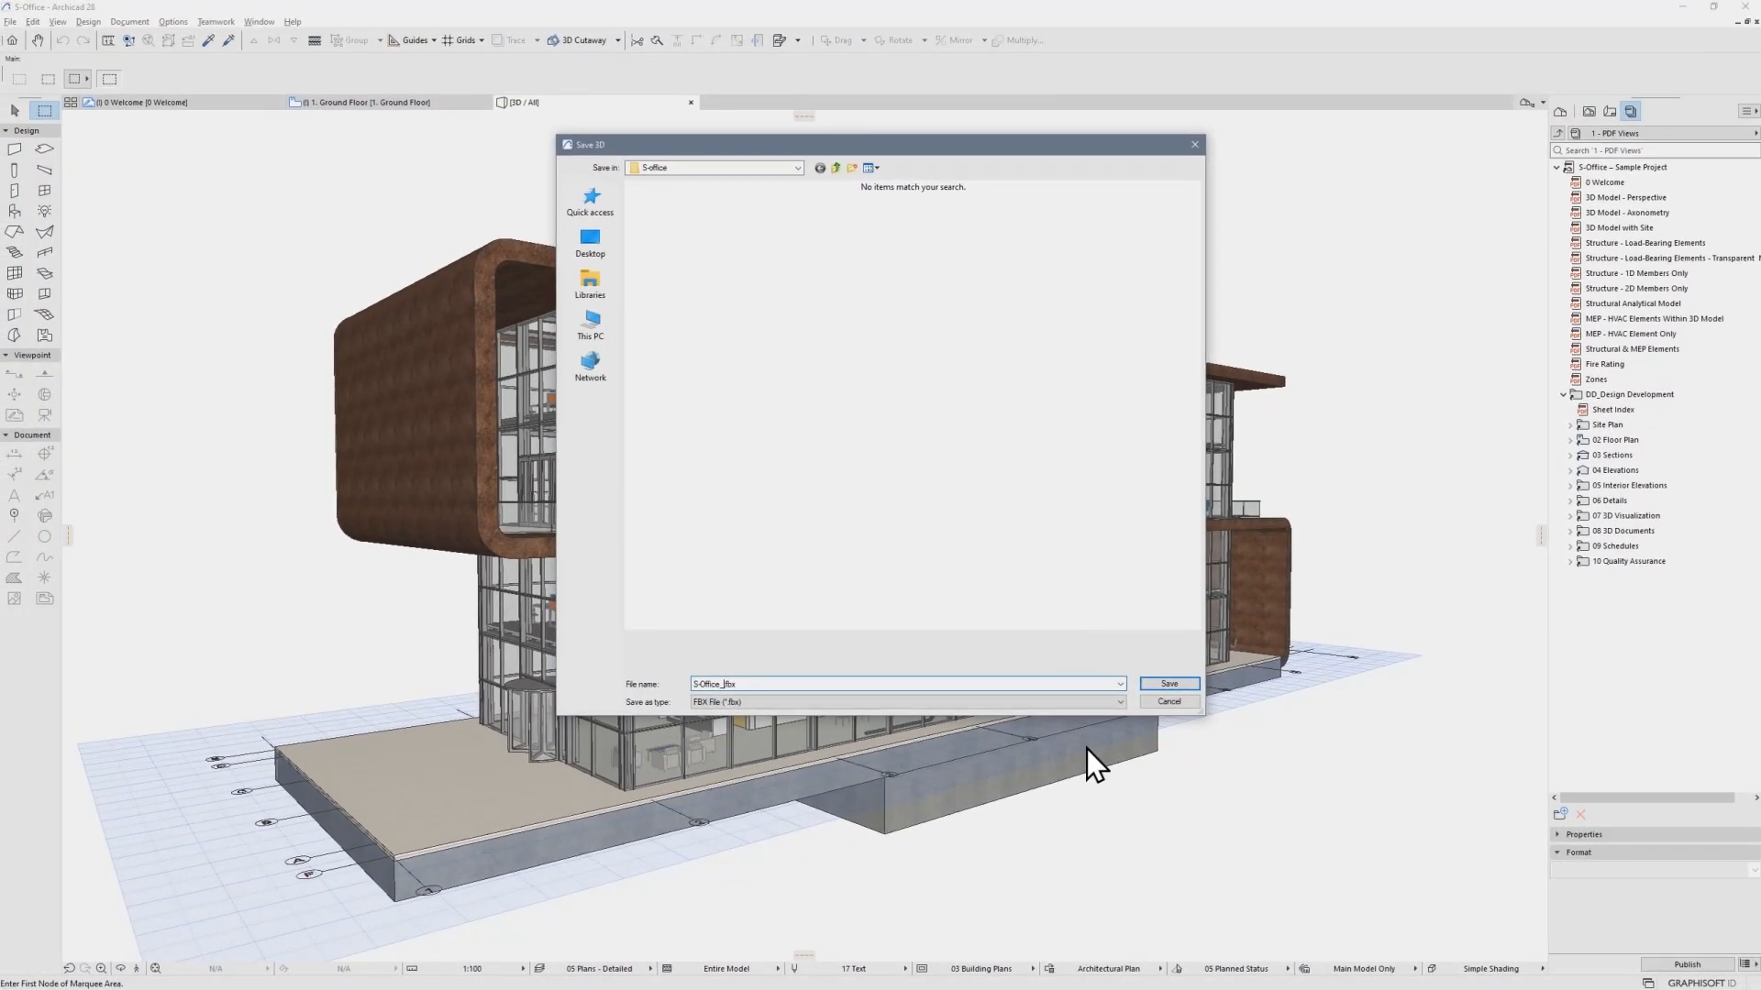
type("_")
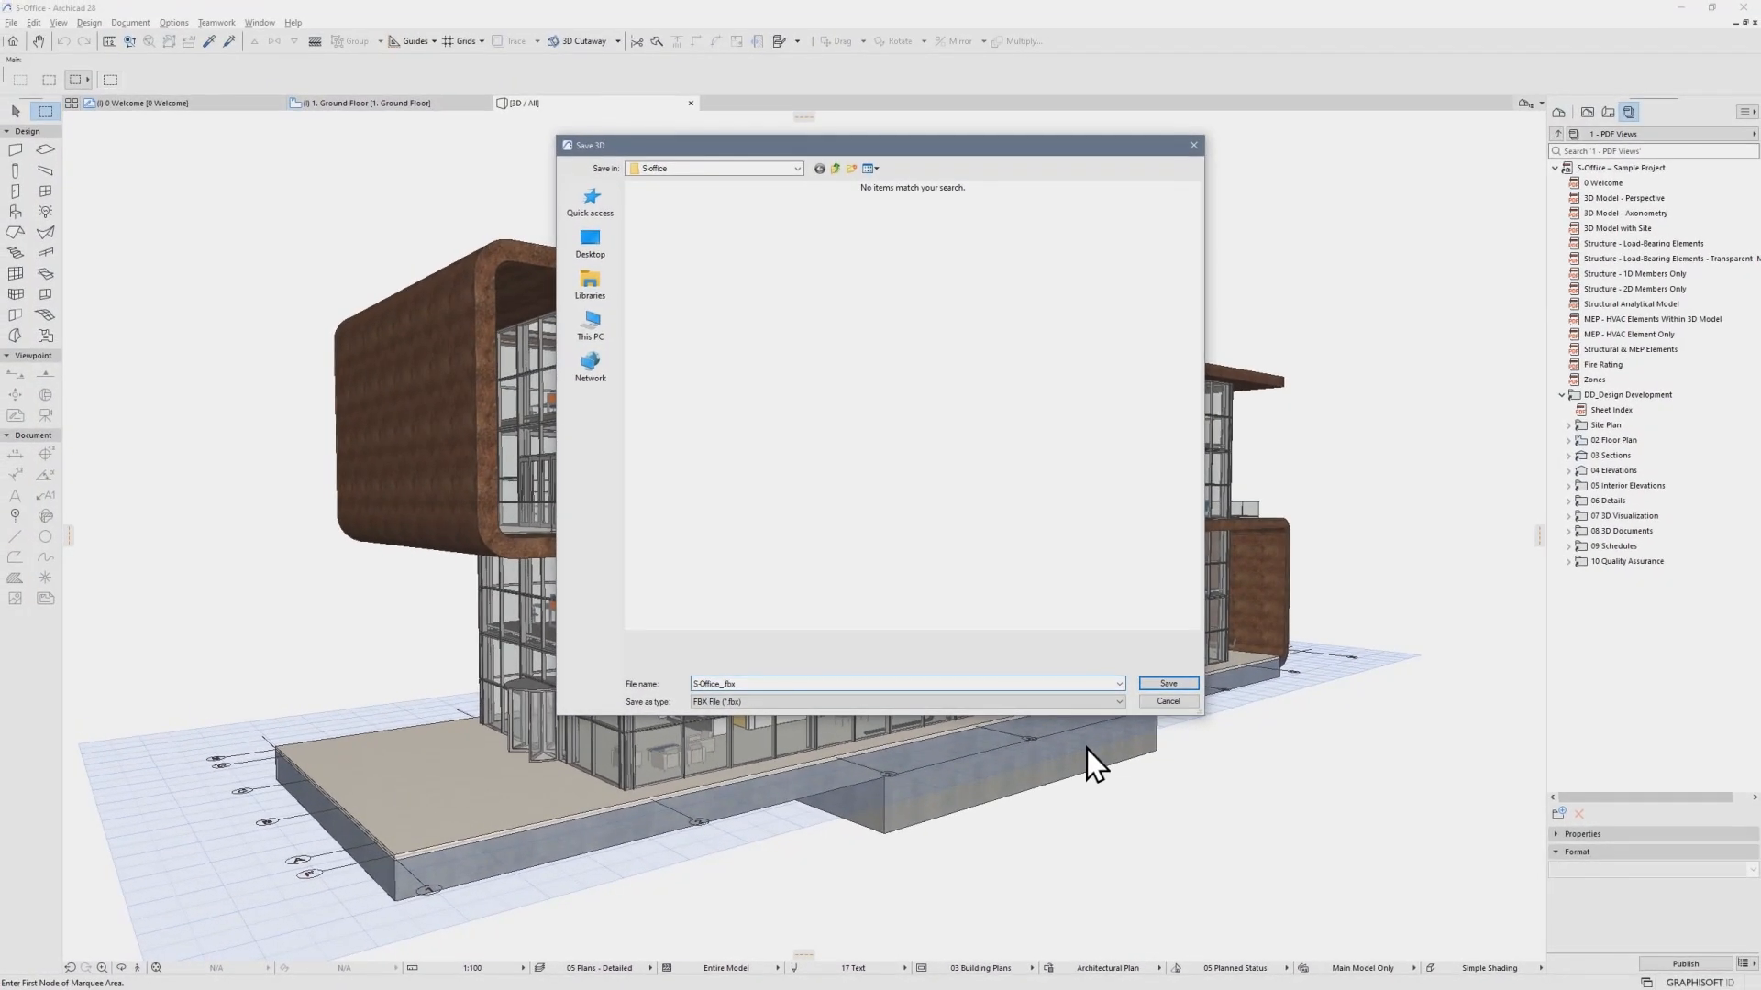
type("model")
left_click(1181, 683)
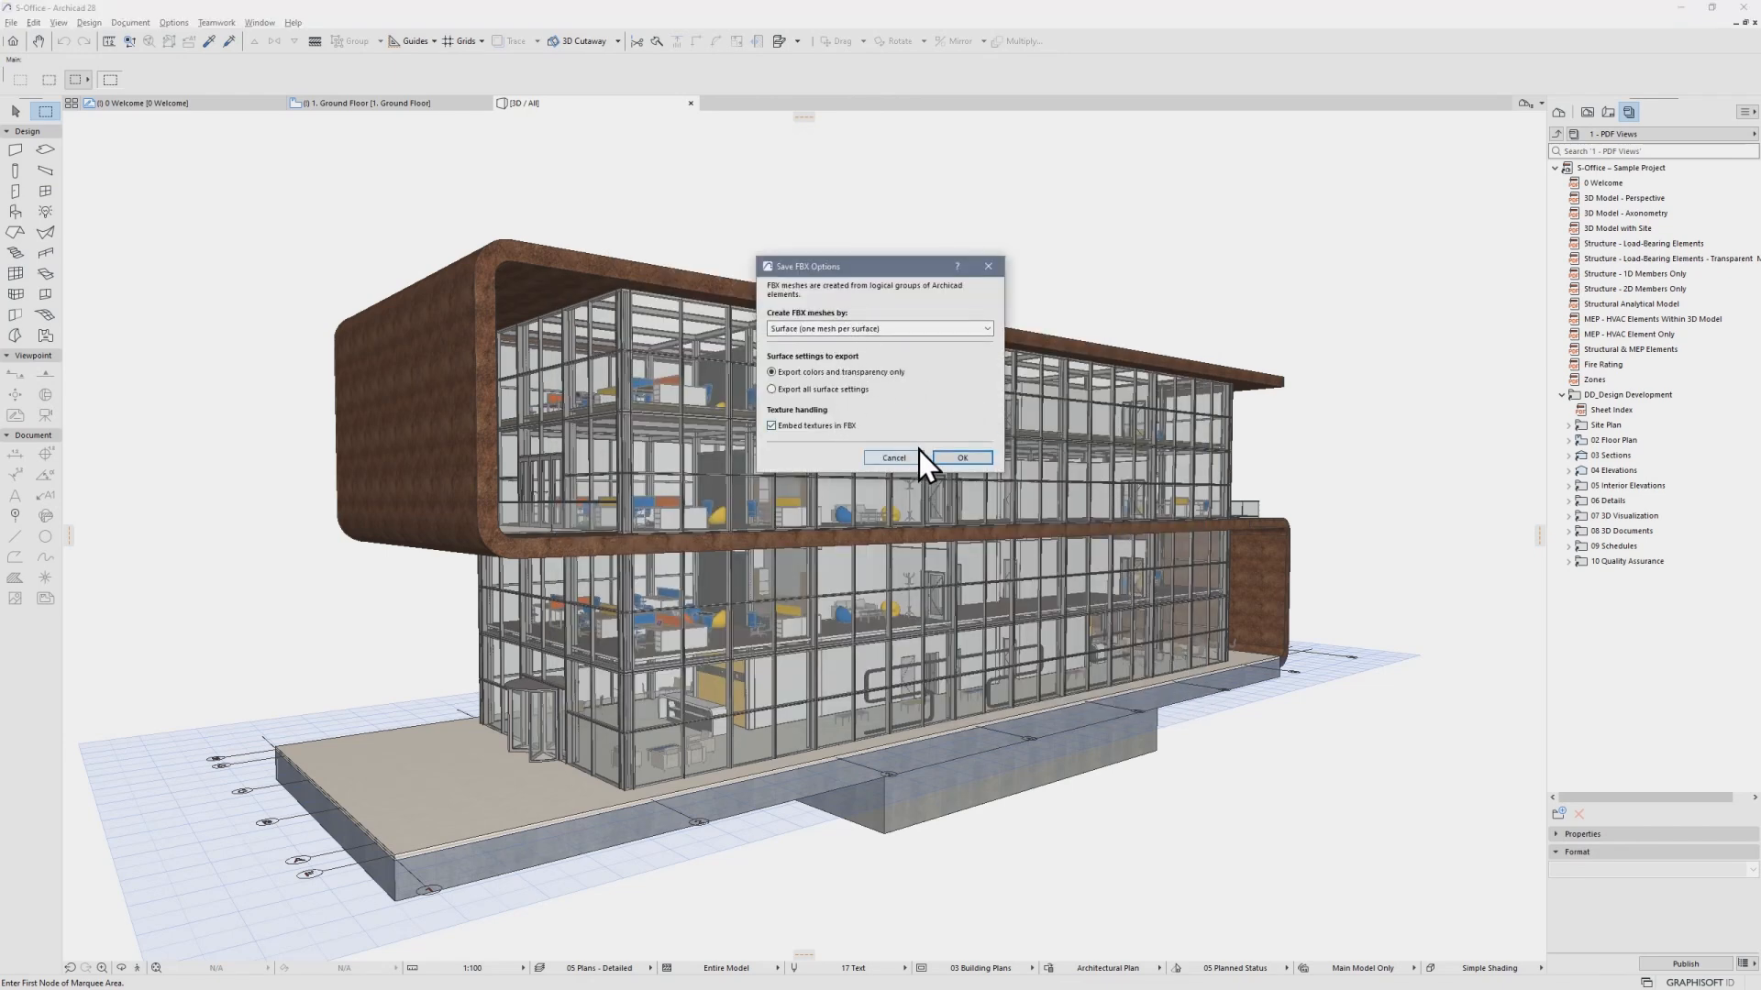
left_click(952, 458)
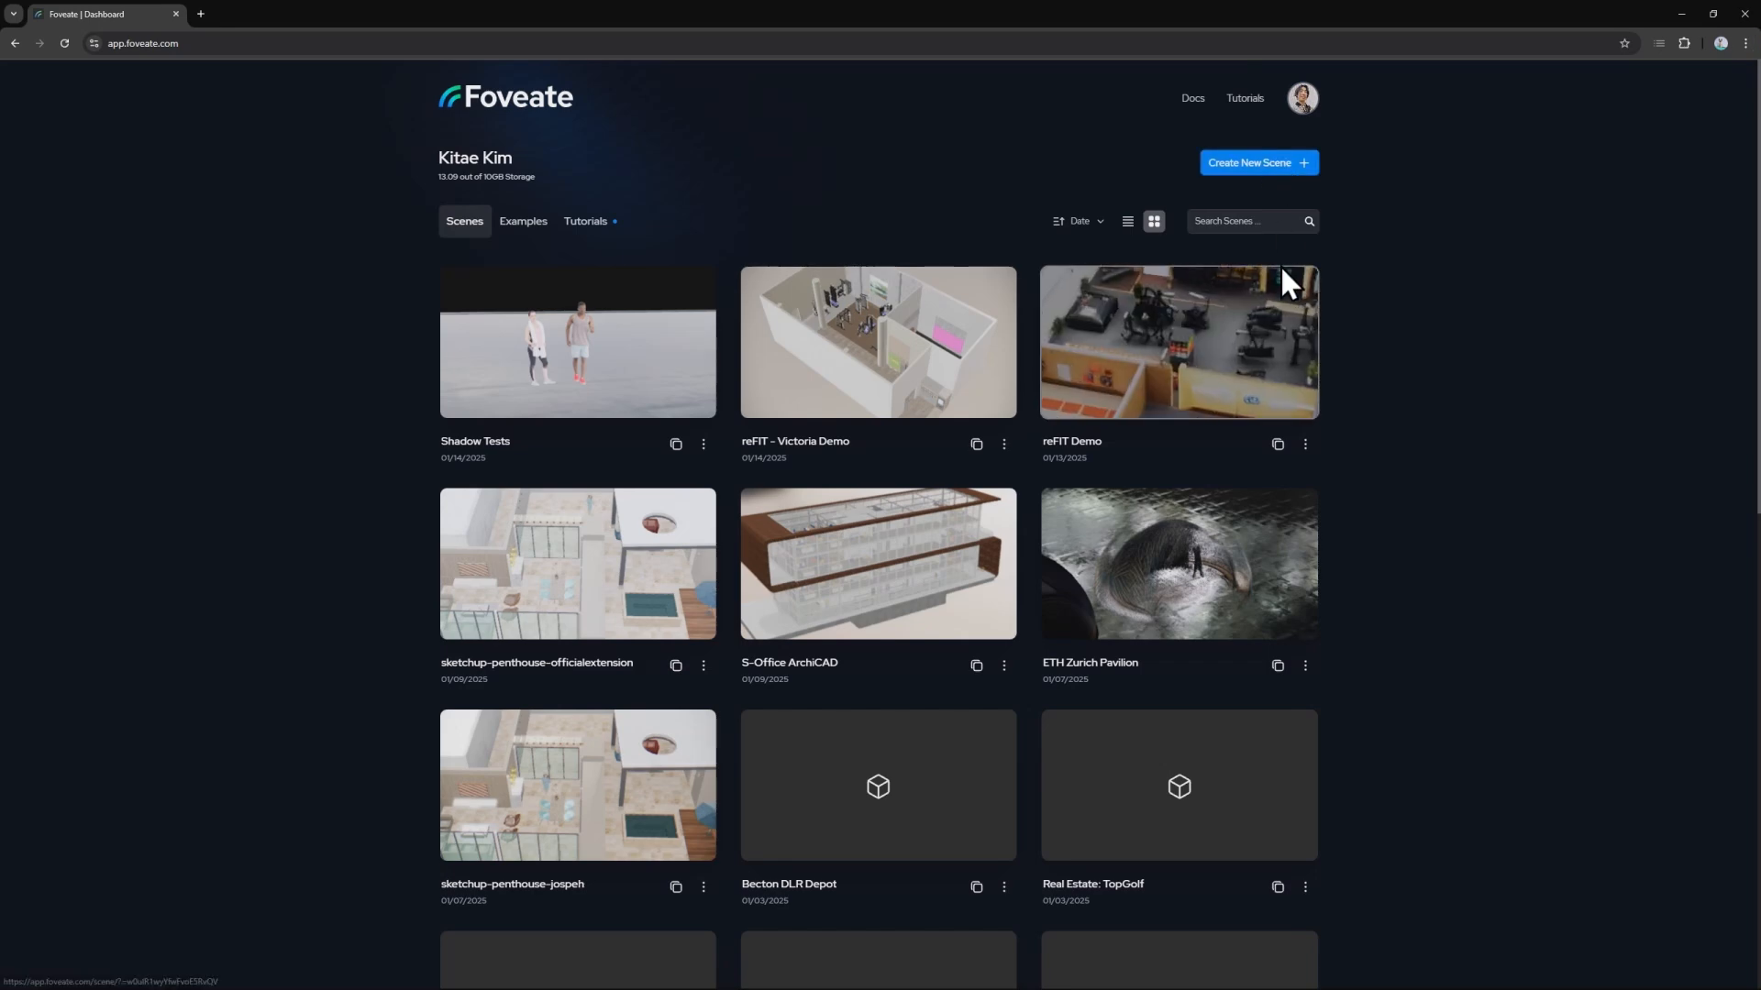
Switch to Foveate, create a new scene and add S-Office_model.fbx from the S-office folder to it
left_click(1282, 312)
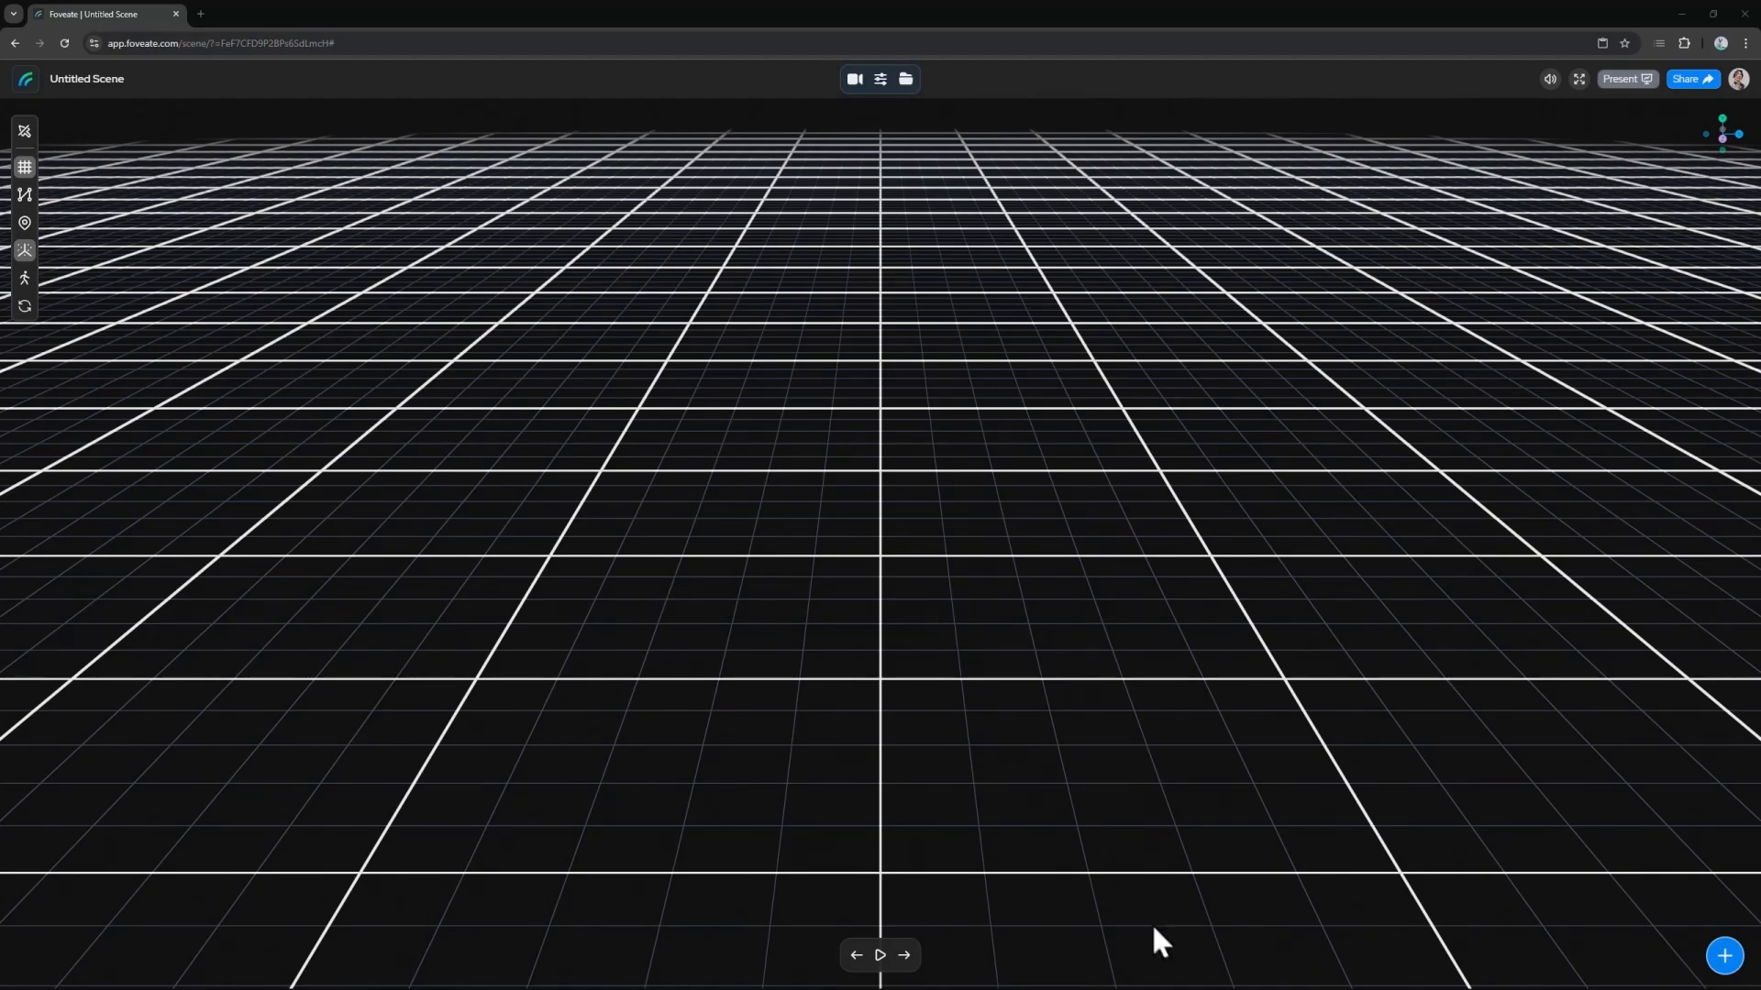
key("alt+Tab")
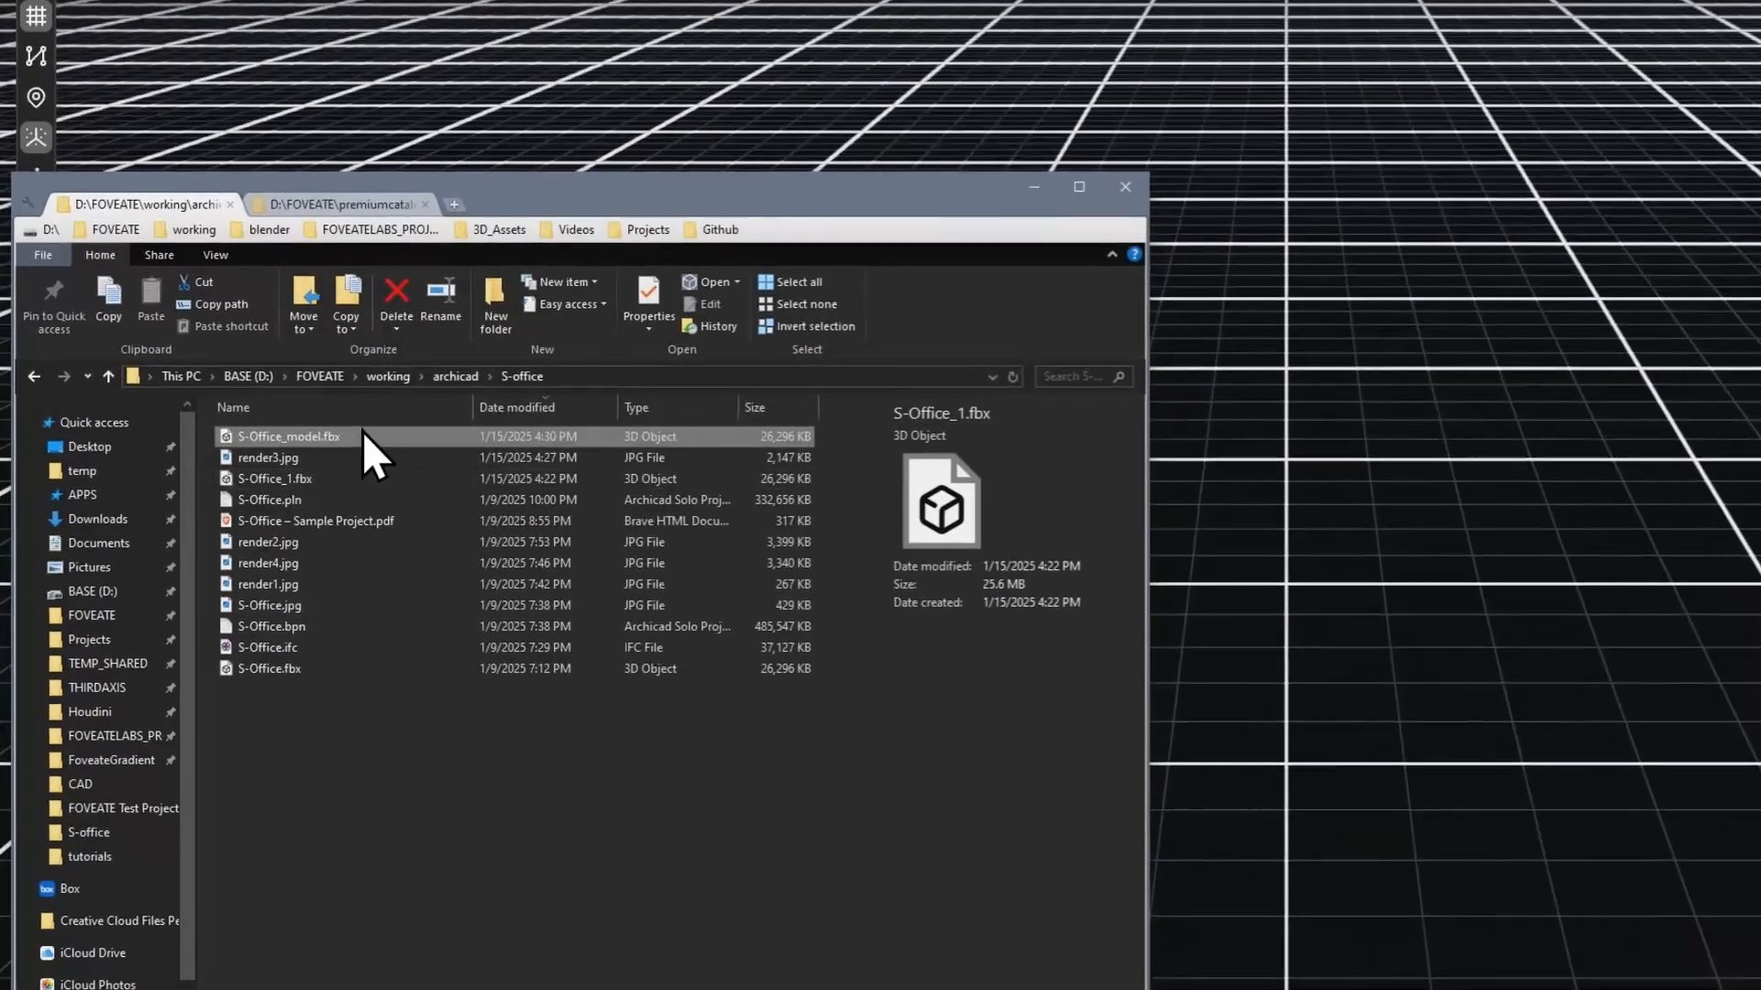
left_click(199, 455)
left_click_drag(297, 437, 1073, 514)
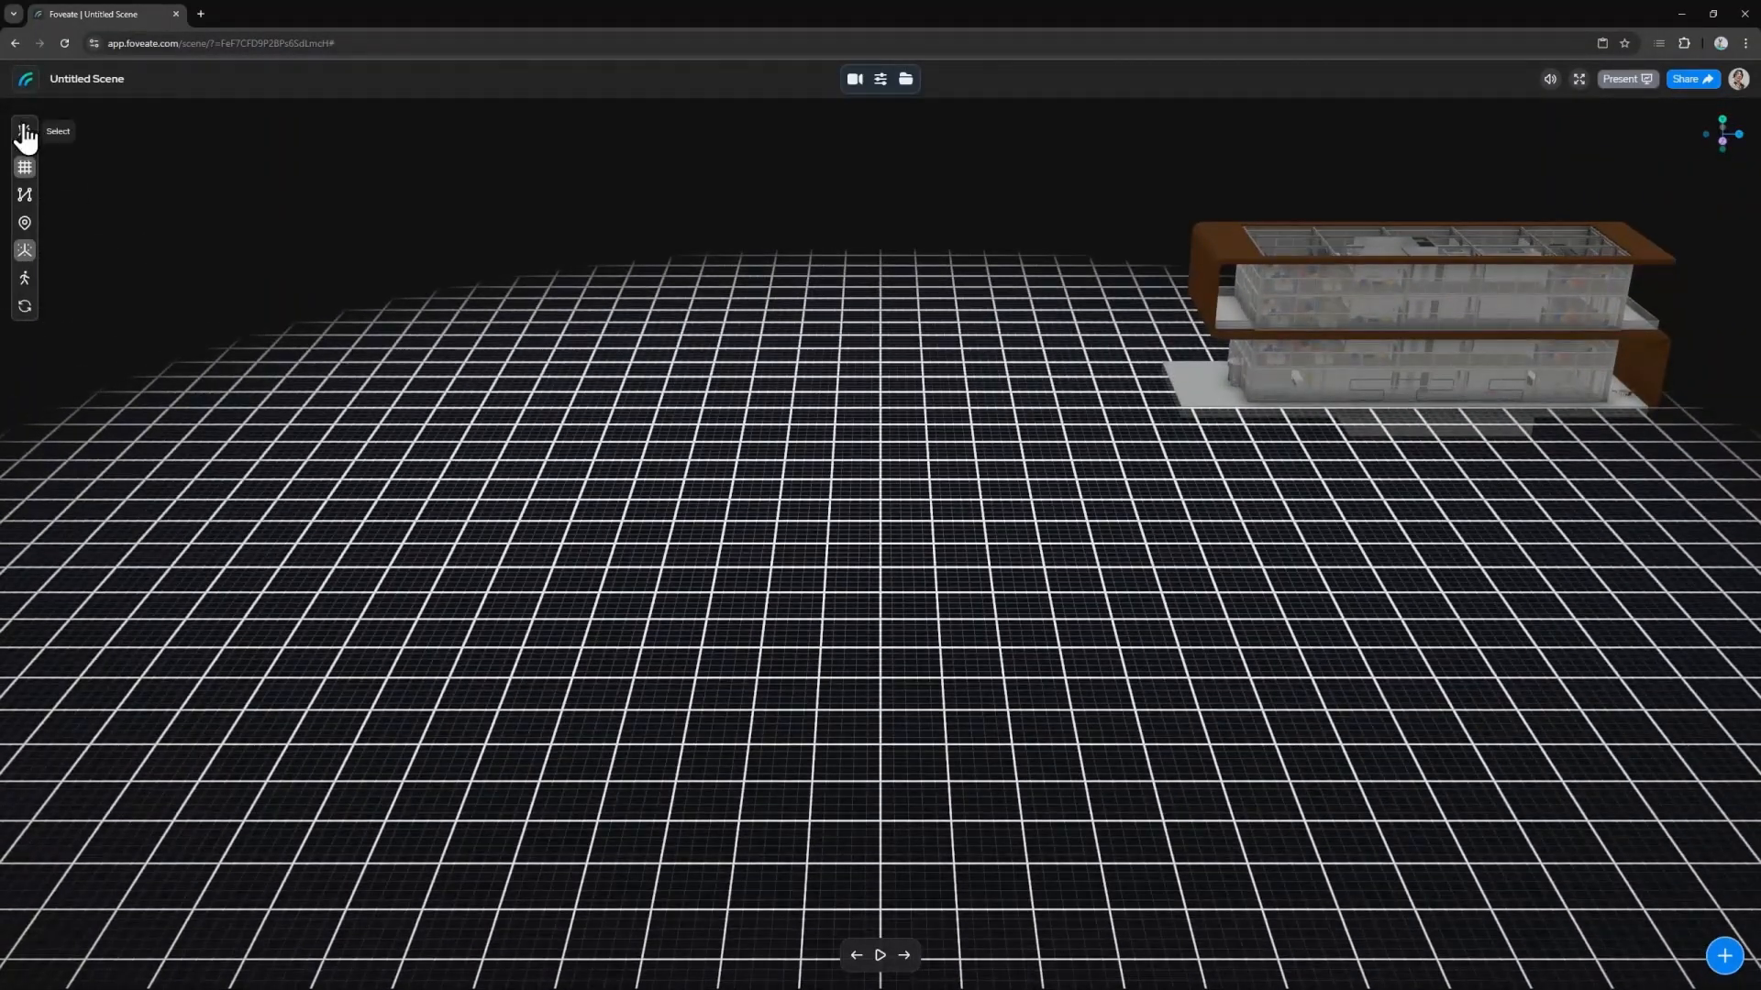
Move the office building model to the middle of the scene grid and leave selection mode
left_click(25, 131)
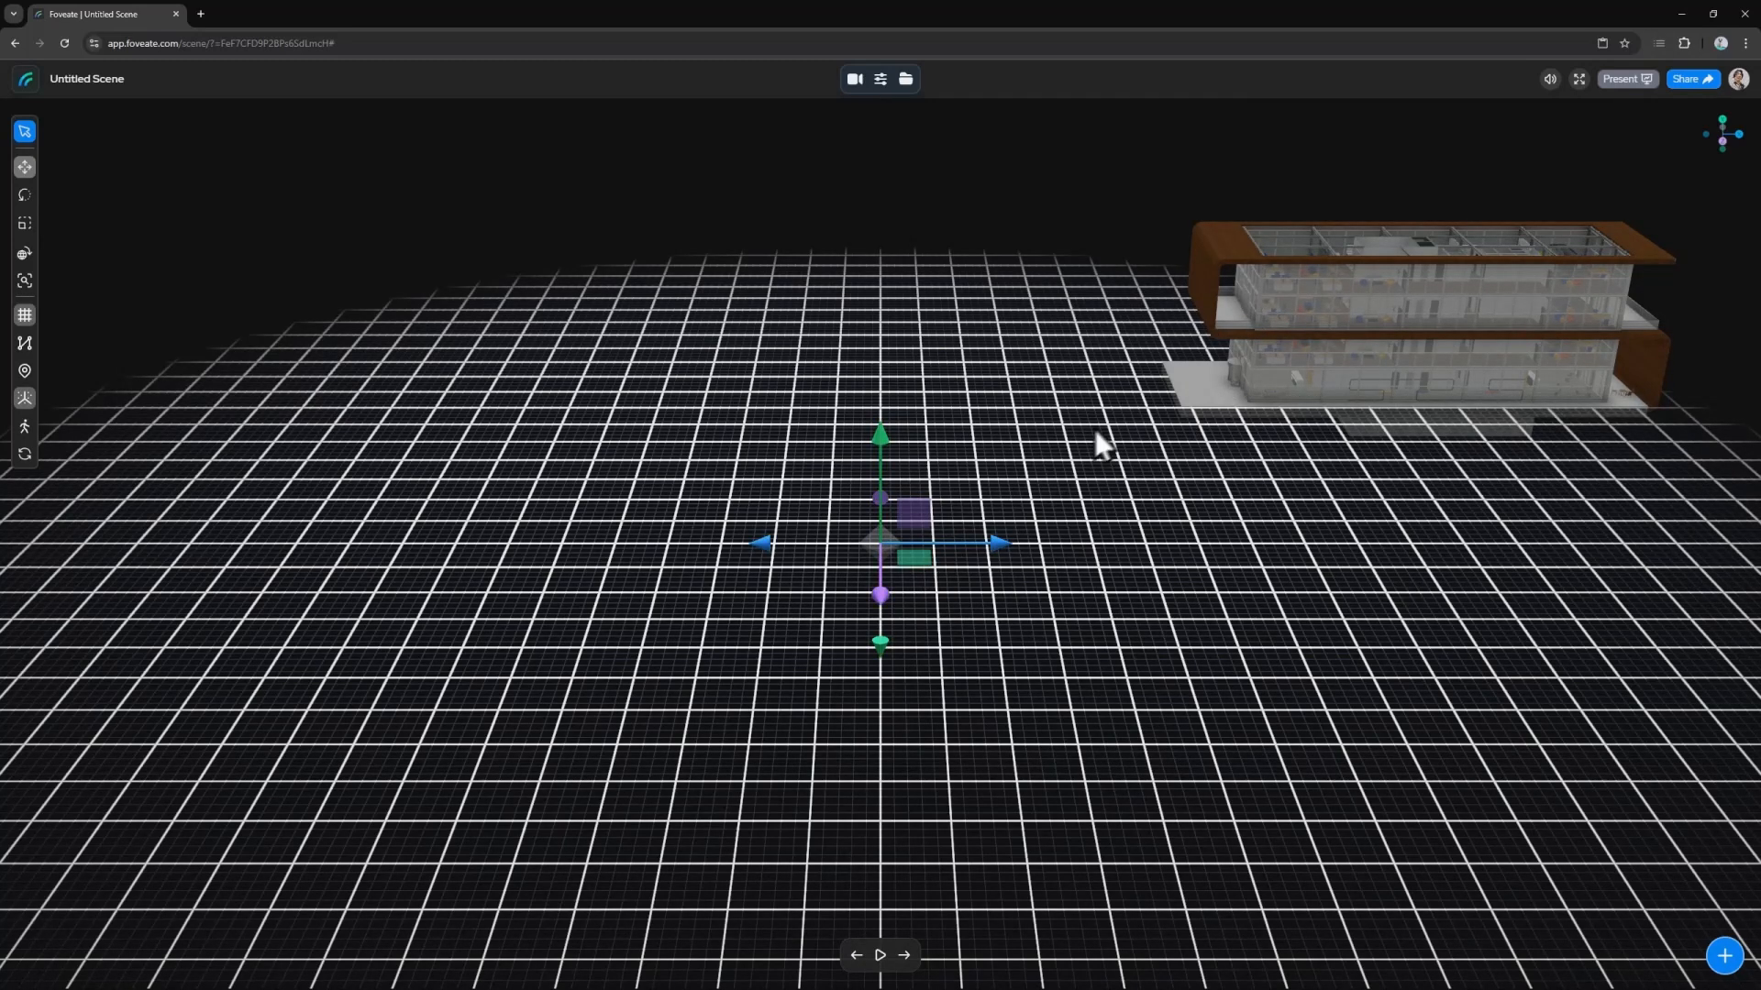
left_click_drag(935, 559, 19, 906)
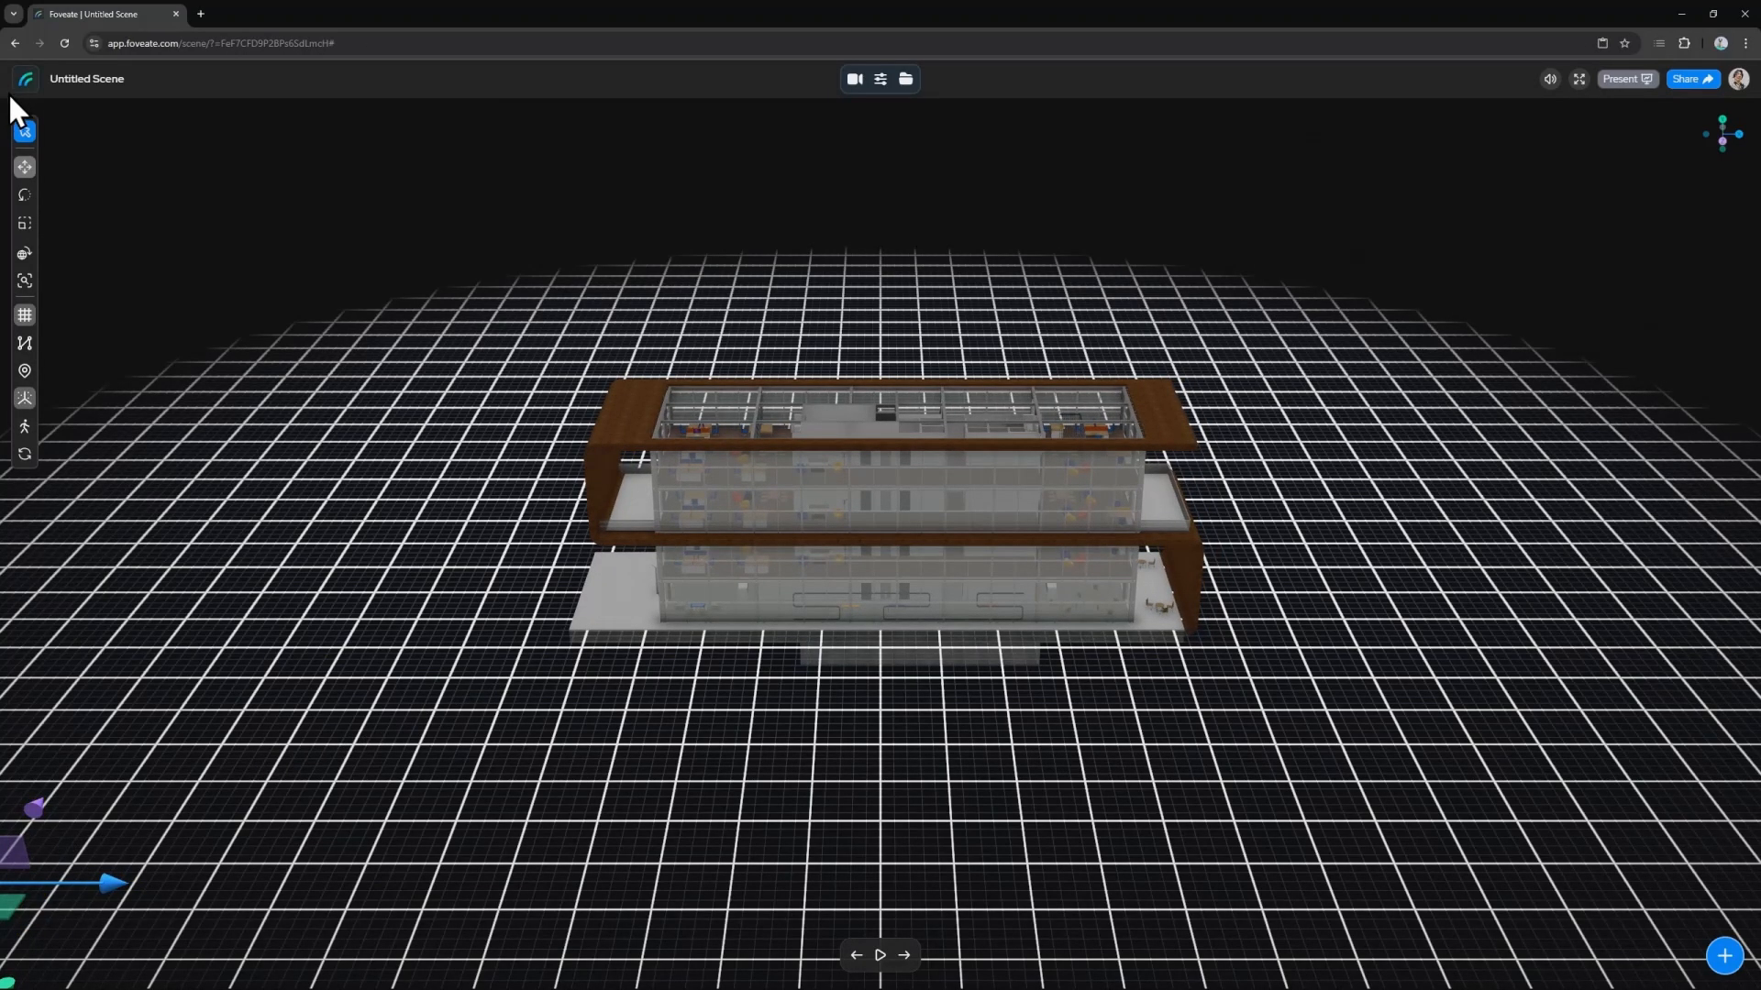
left_click(25, 131)
Hide the reference grid around the building
scroll(835, 408, "up", 5)
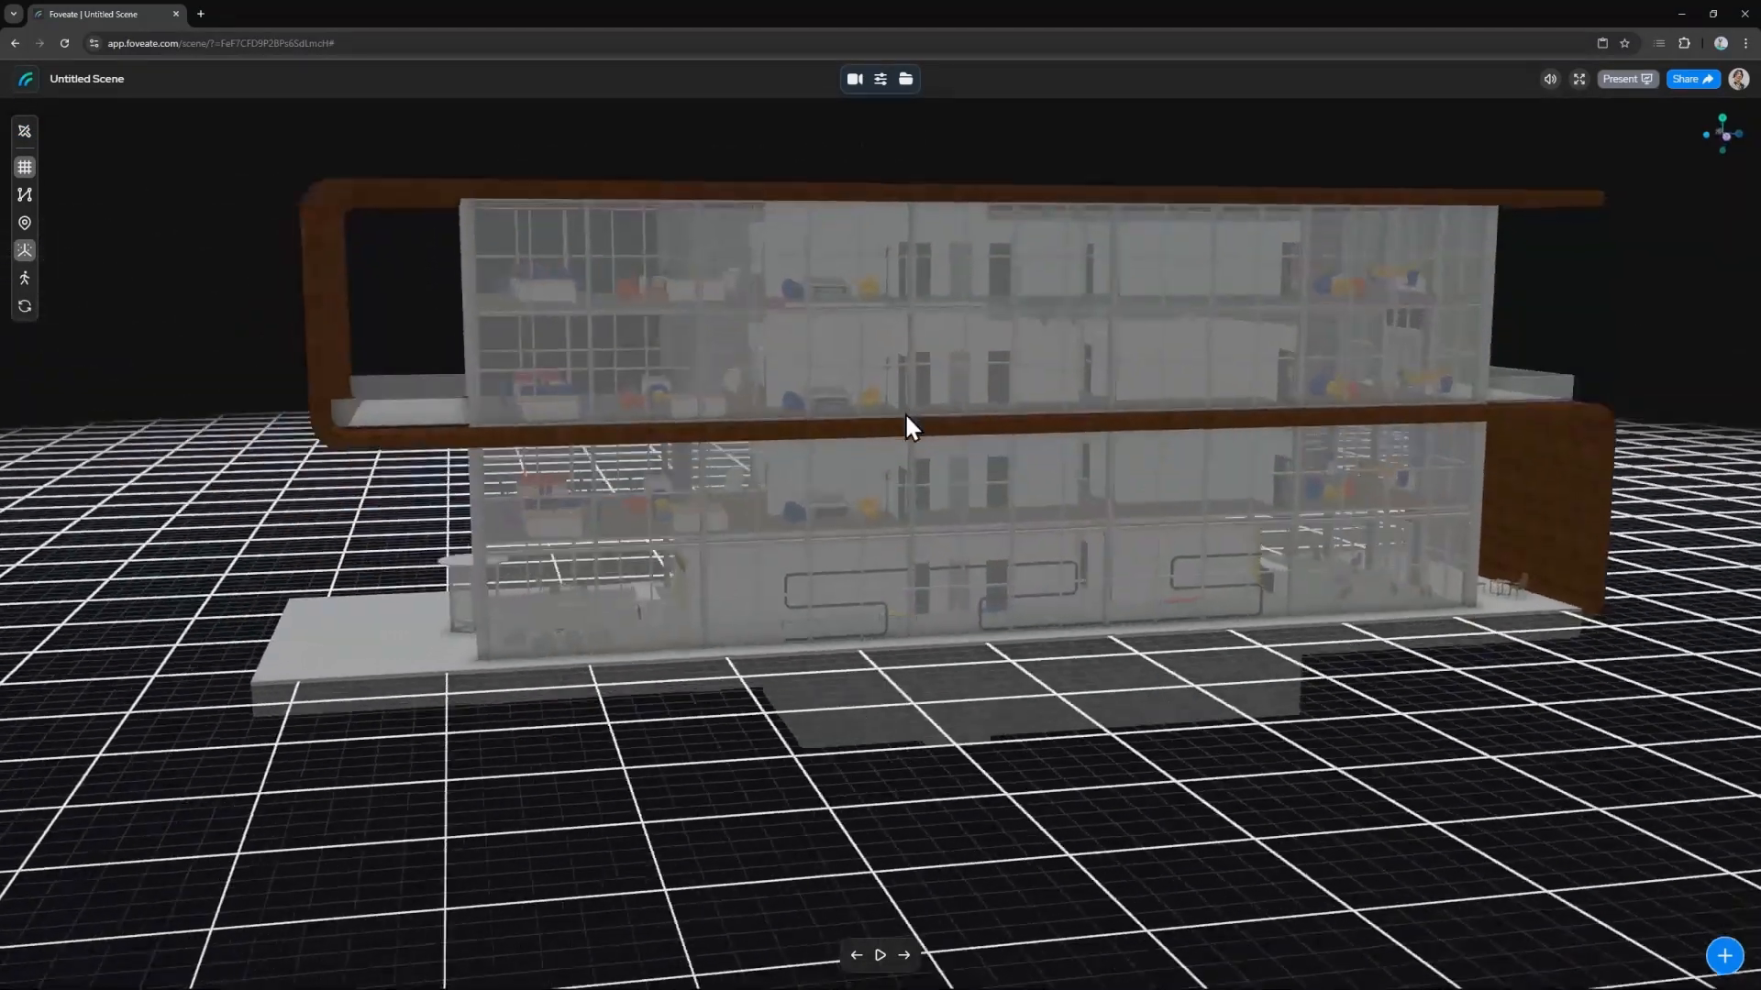
left_click_drag(906, 415, 1038, 314)
right_click_drag(1037, 313, 1024, 393)
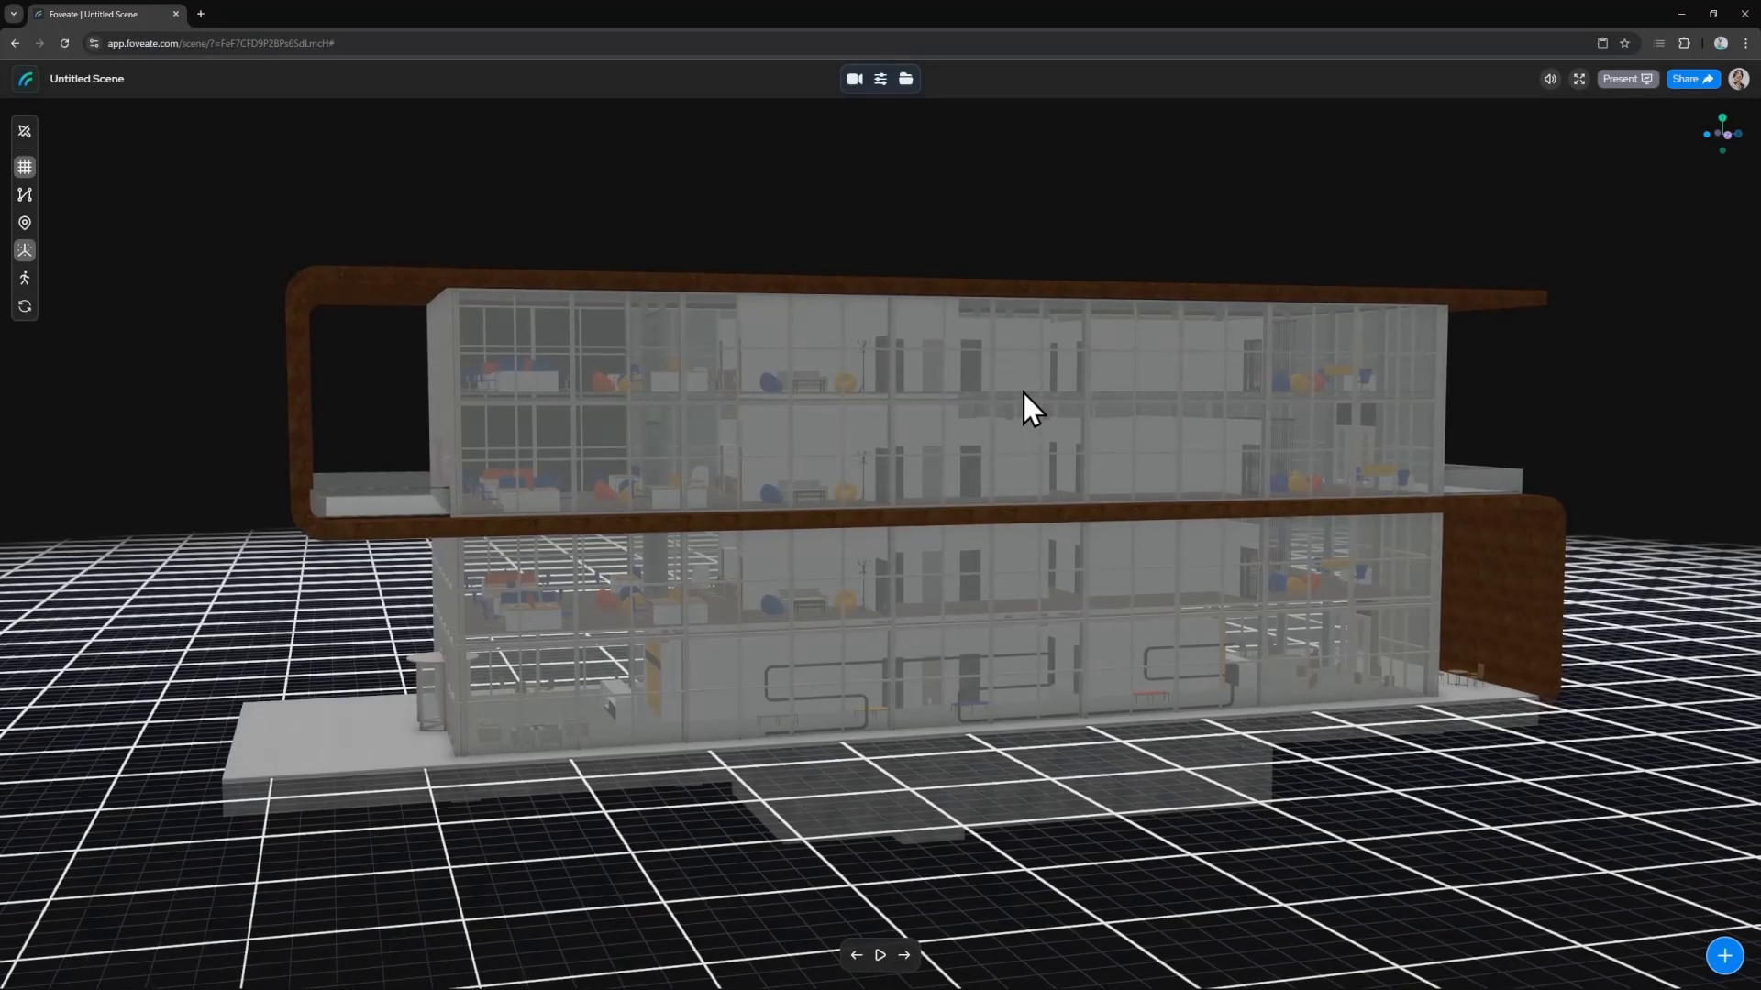
key("g")
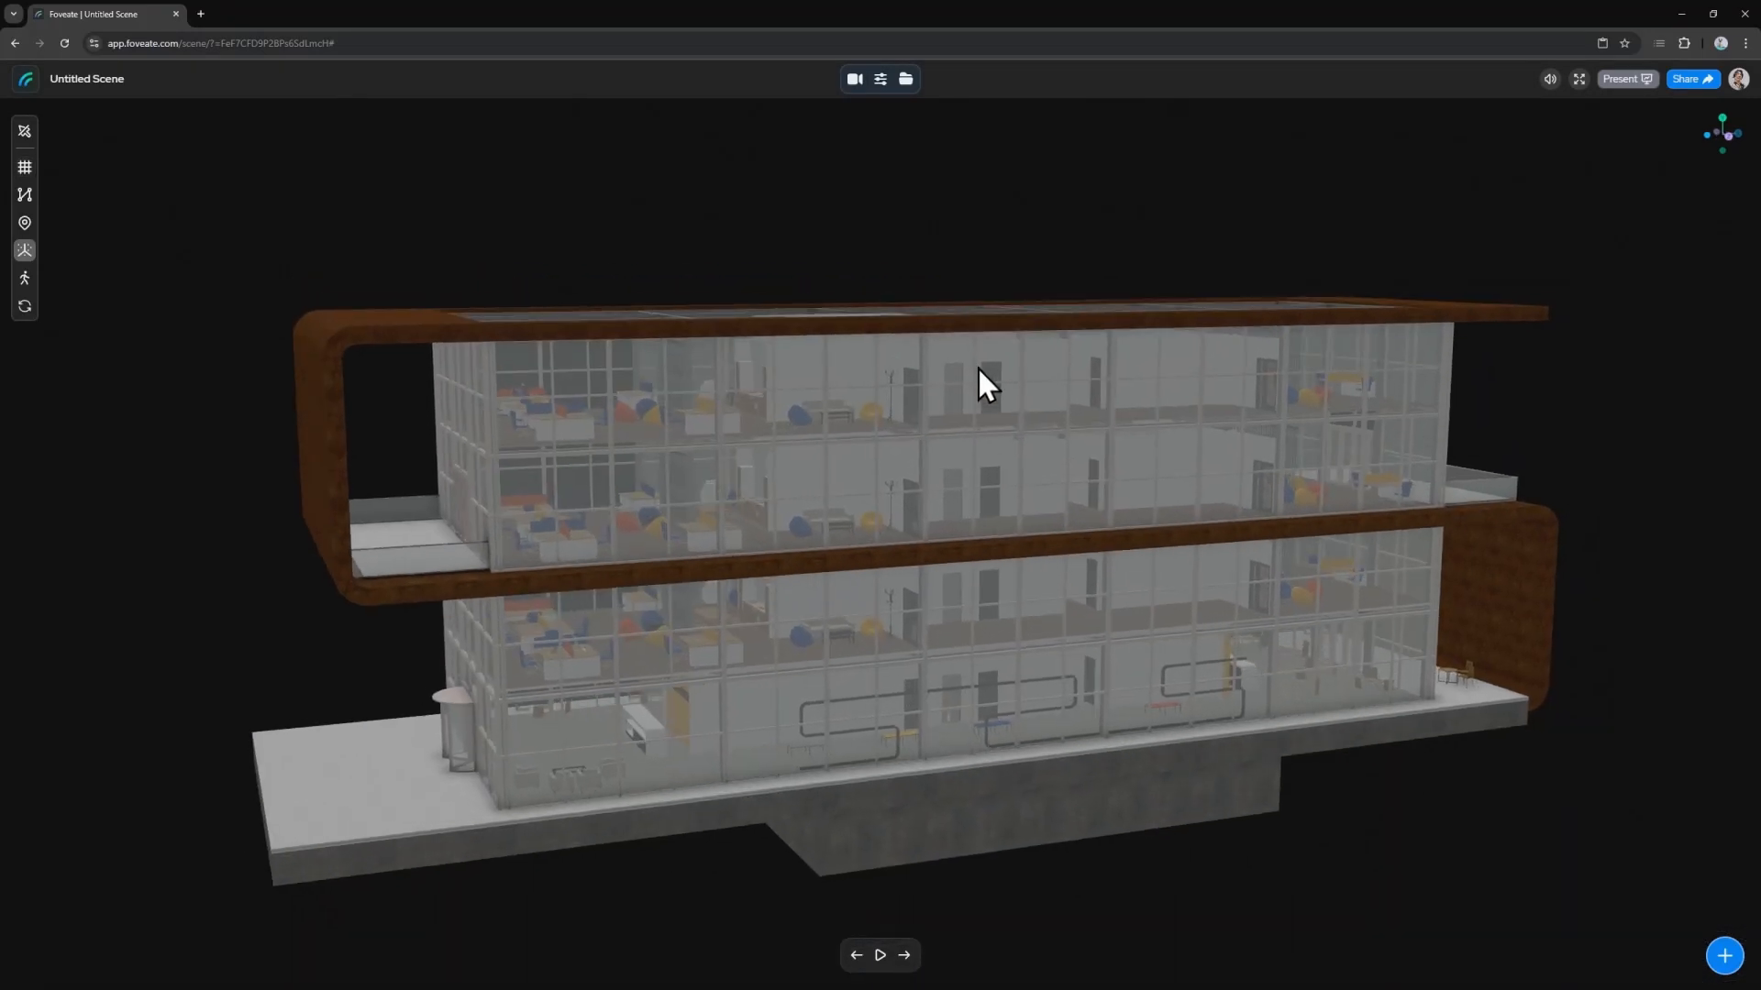
Change the environment's background type to Image Sphere in the scene settings
left_click(881, 79)
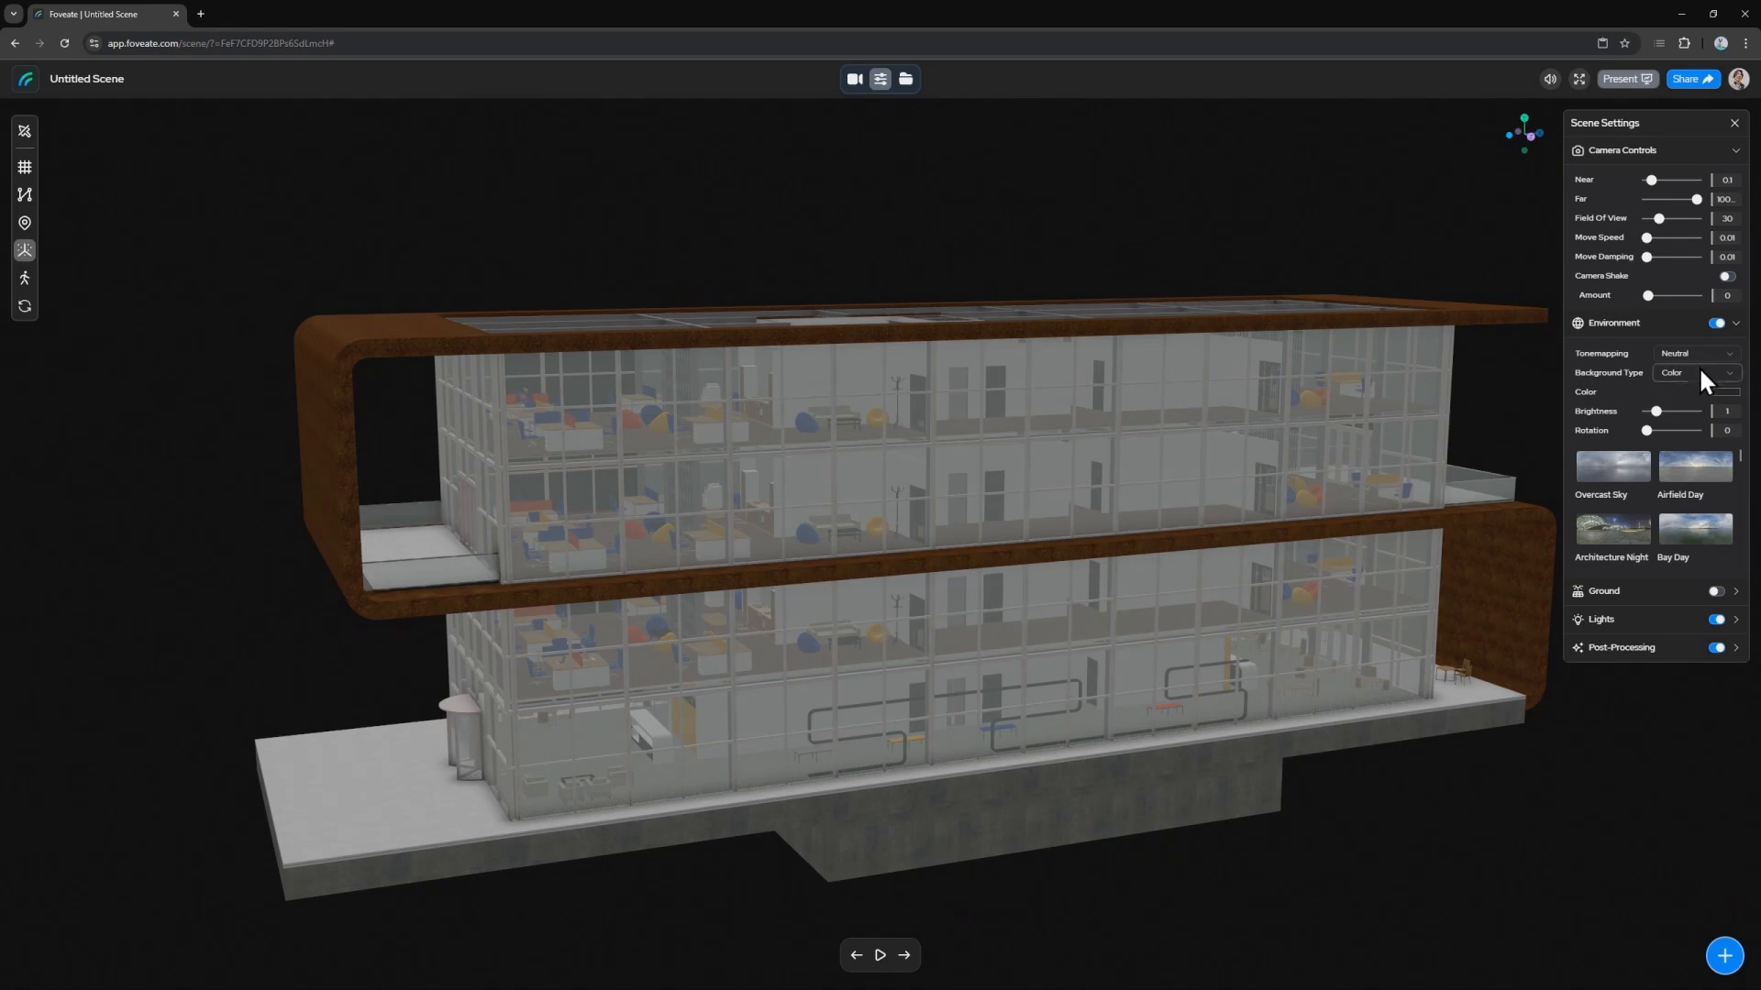
left_click(1679, 406)
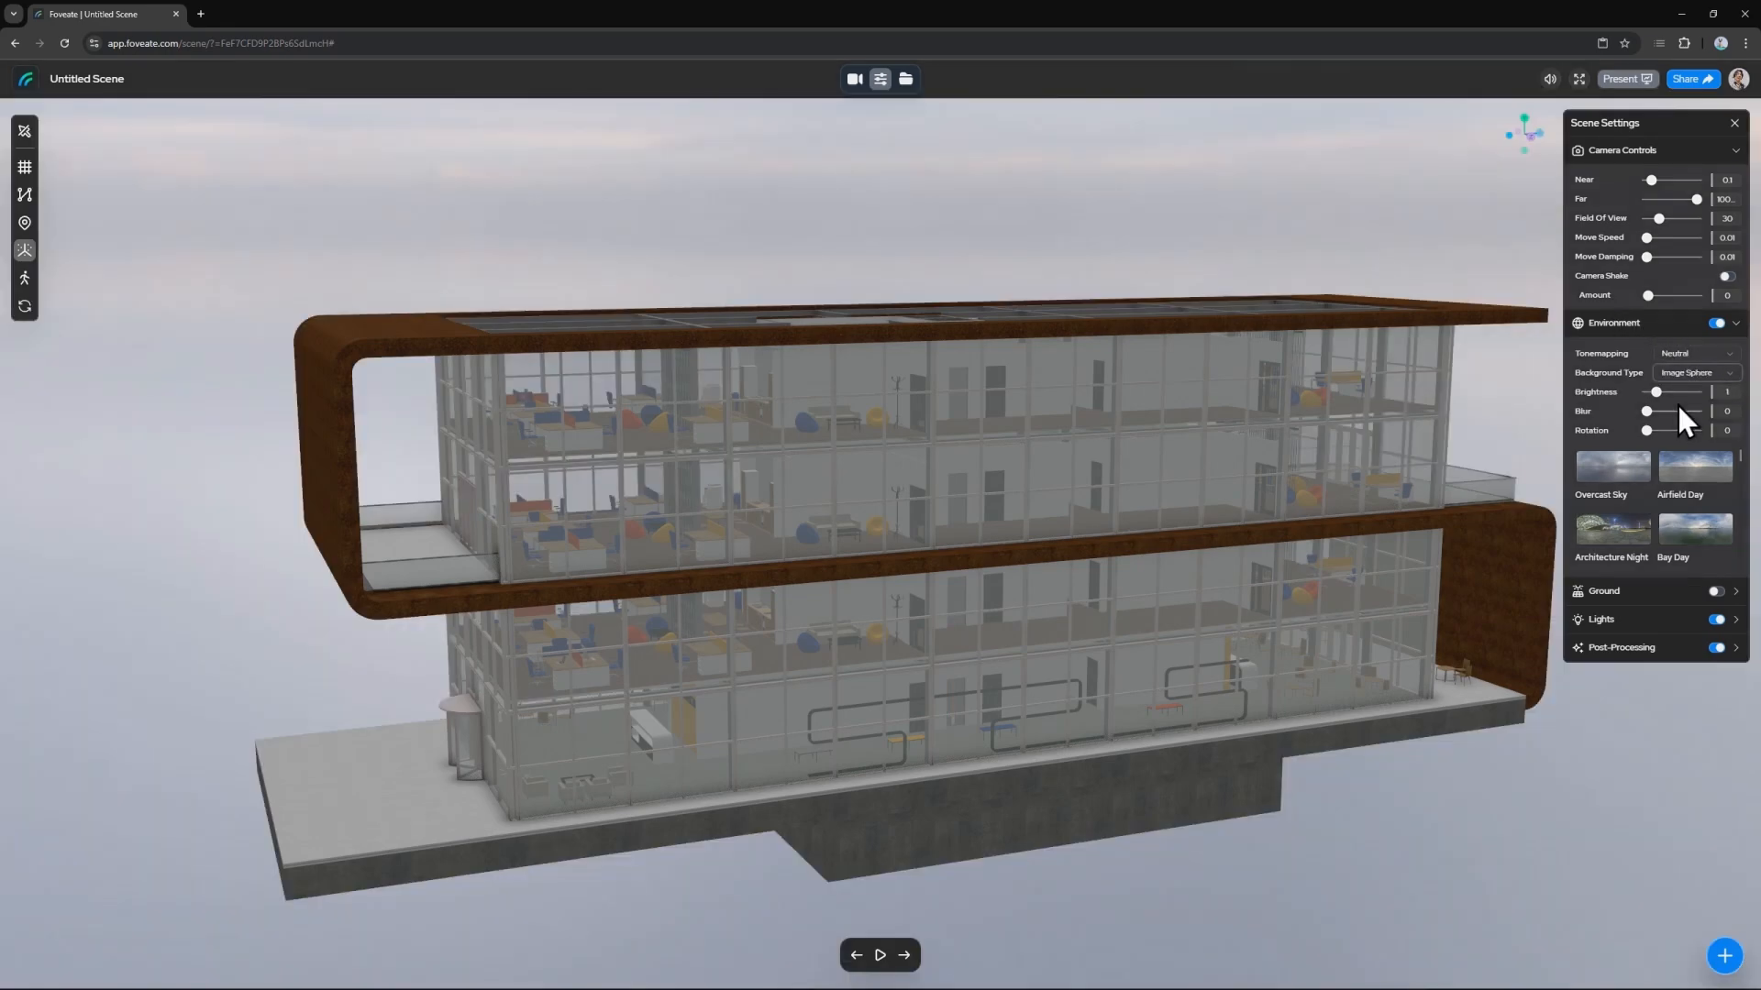
left_click_drag(1261, 415, 794, 362)
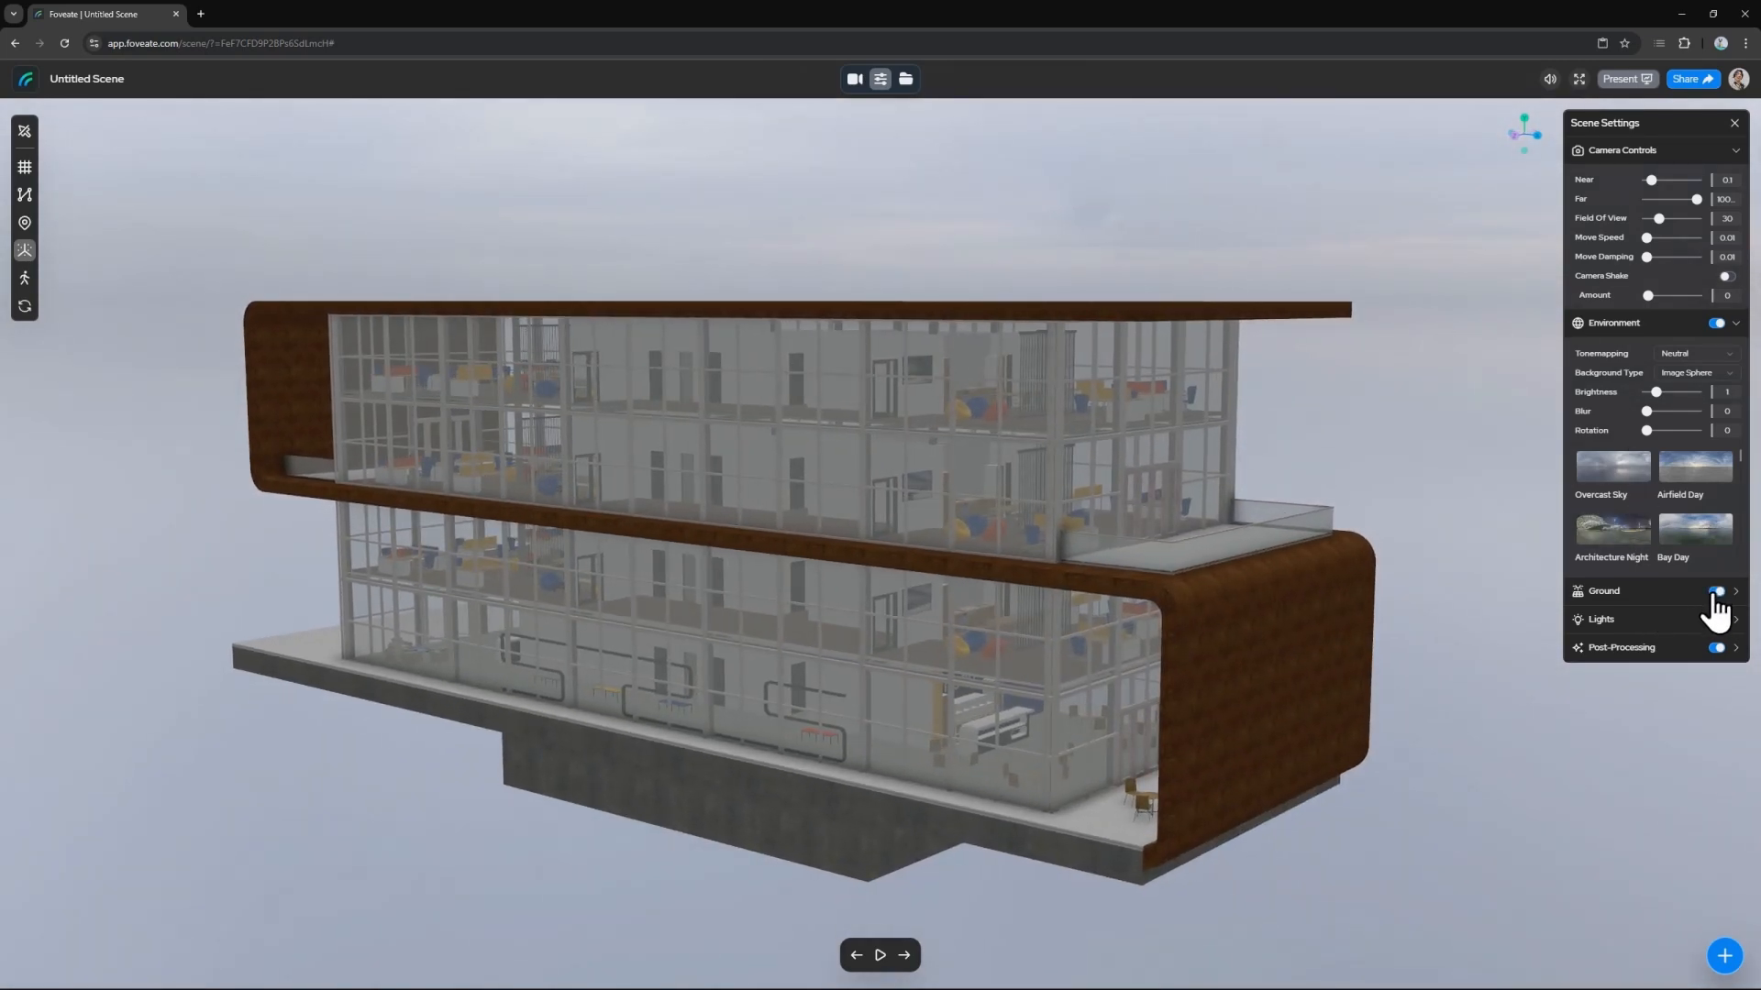
Enable the scene's ground and increase its scale to 2.29
left_click(1715, 591)
left_click(1674, 591)
scroll(1682, 499, "down", 2)
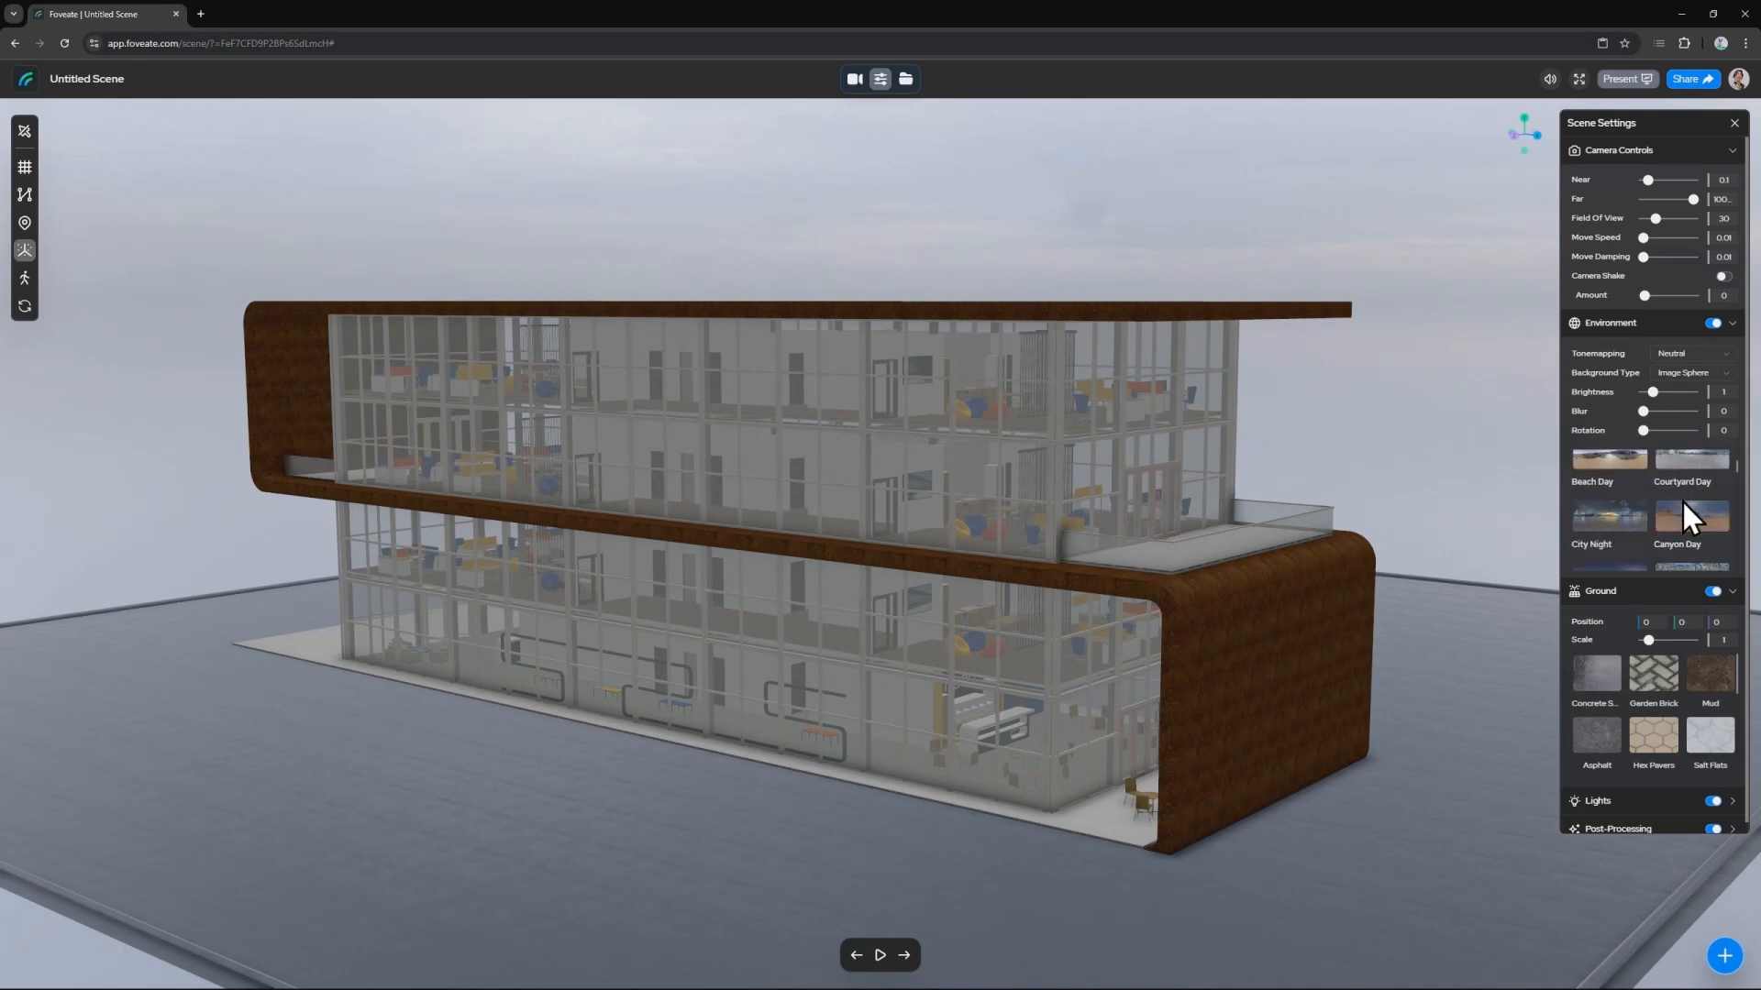
left_click_drag(1643, 640, 1655, 640)
Inspect the building's facade from ground level and its open top-floor interior from above
left_click_drag(890, 605, 1126, 574)
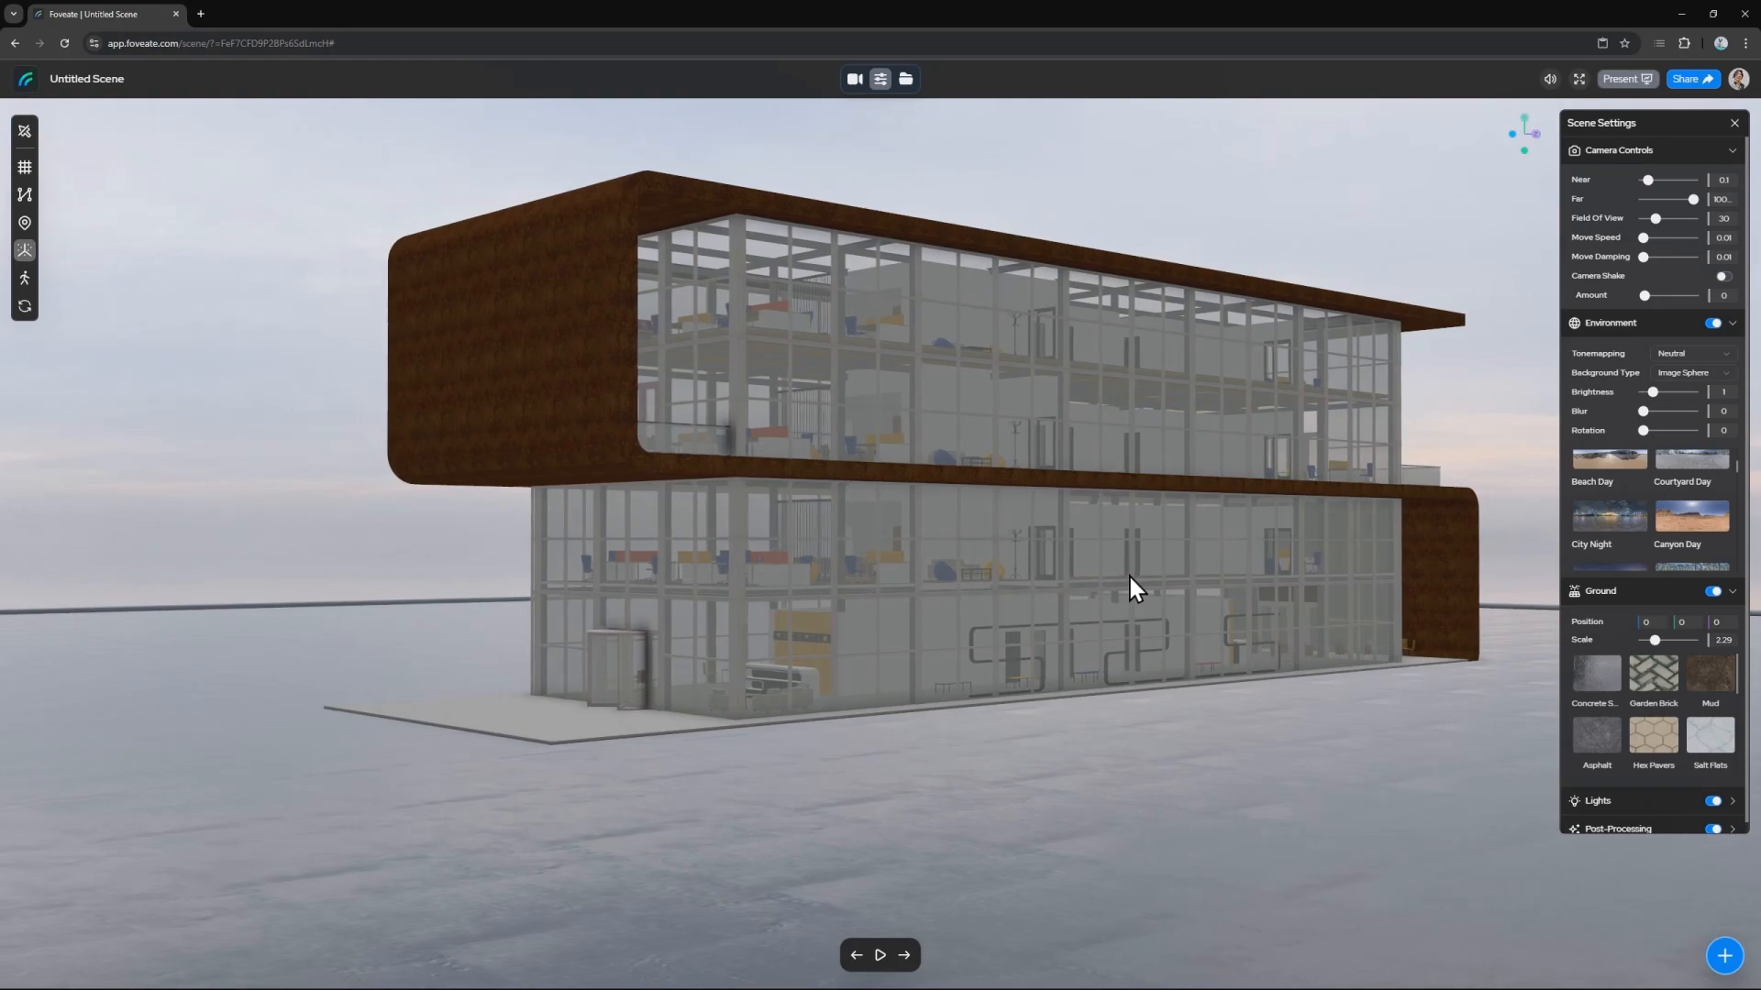
left_click_drag(1214, 365, 1183, 482)
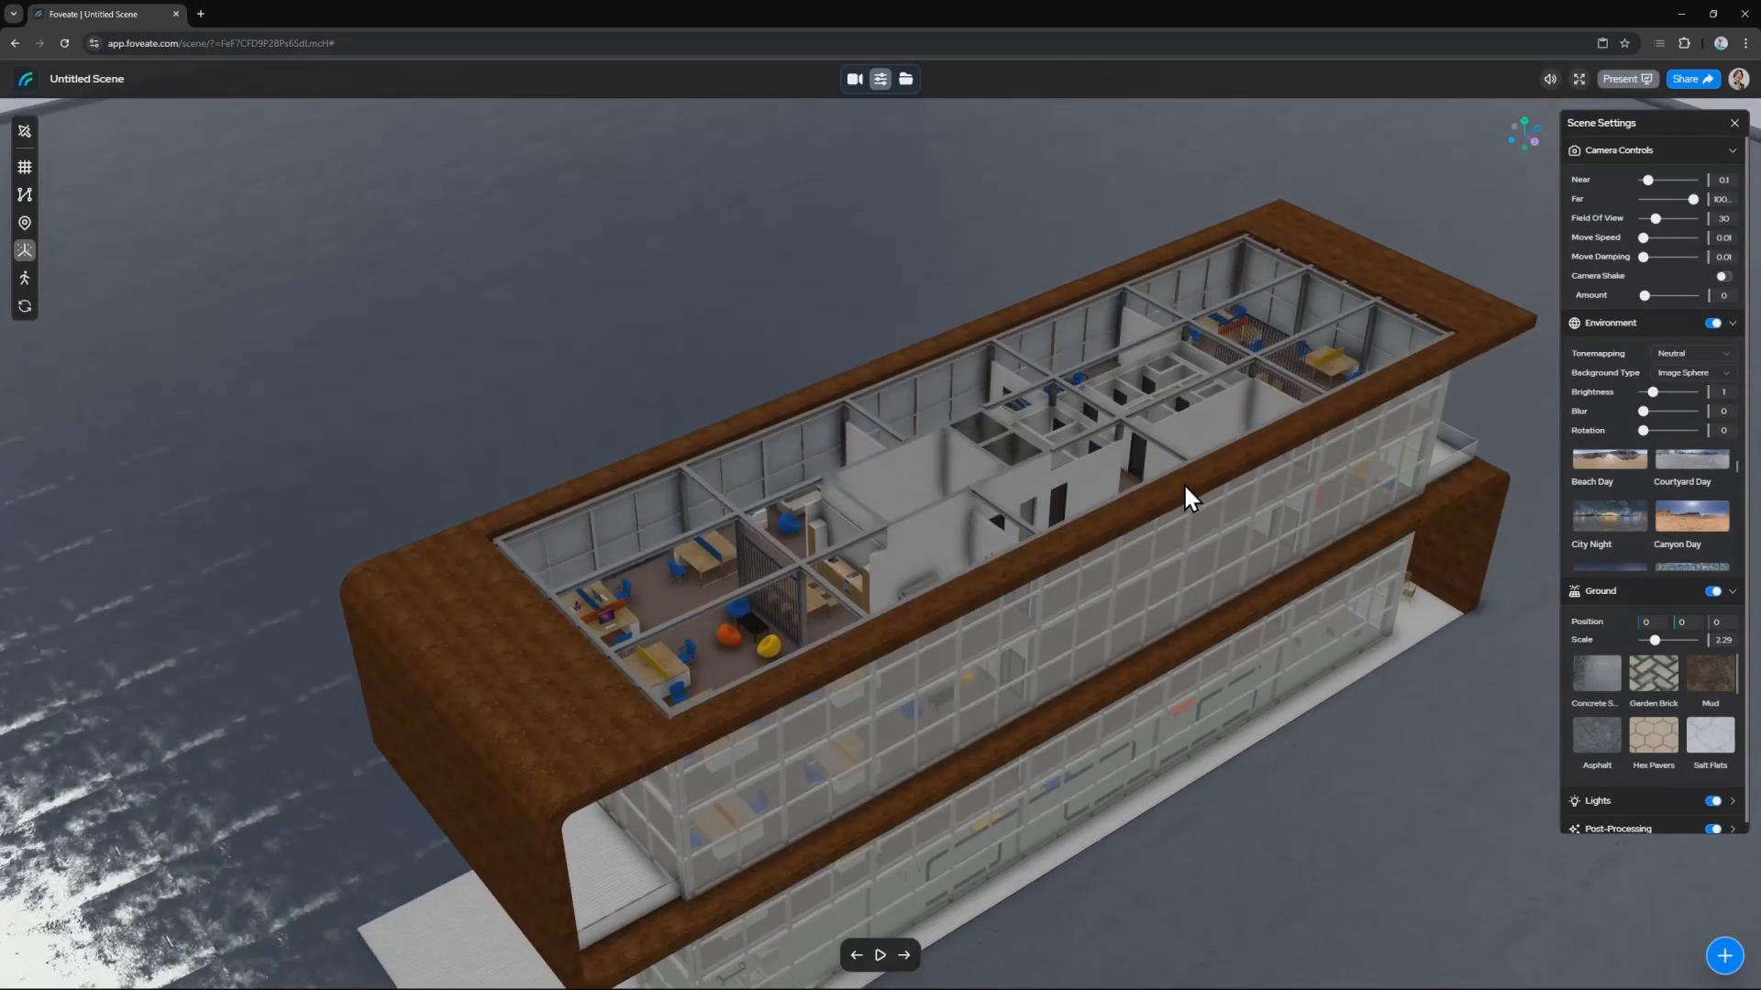
scroll(818, 556, "up", 5)
scroll(818, 556, "up", 10)
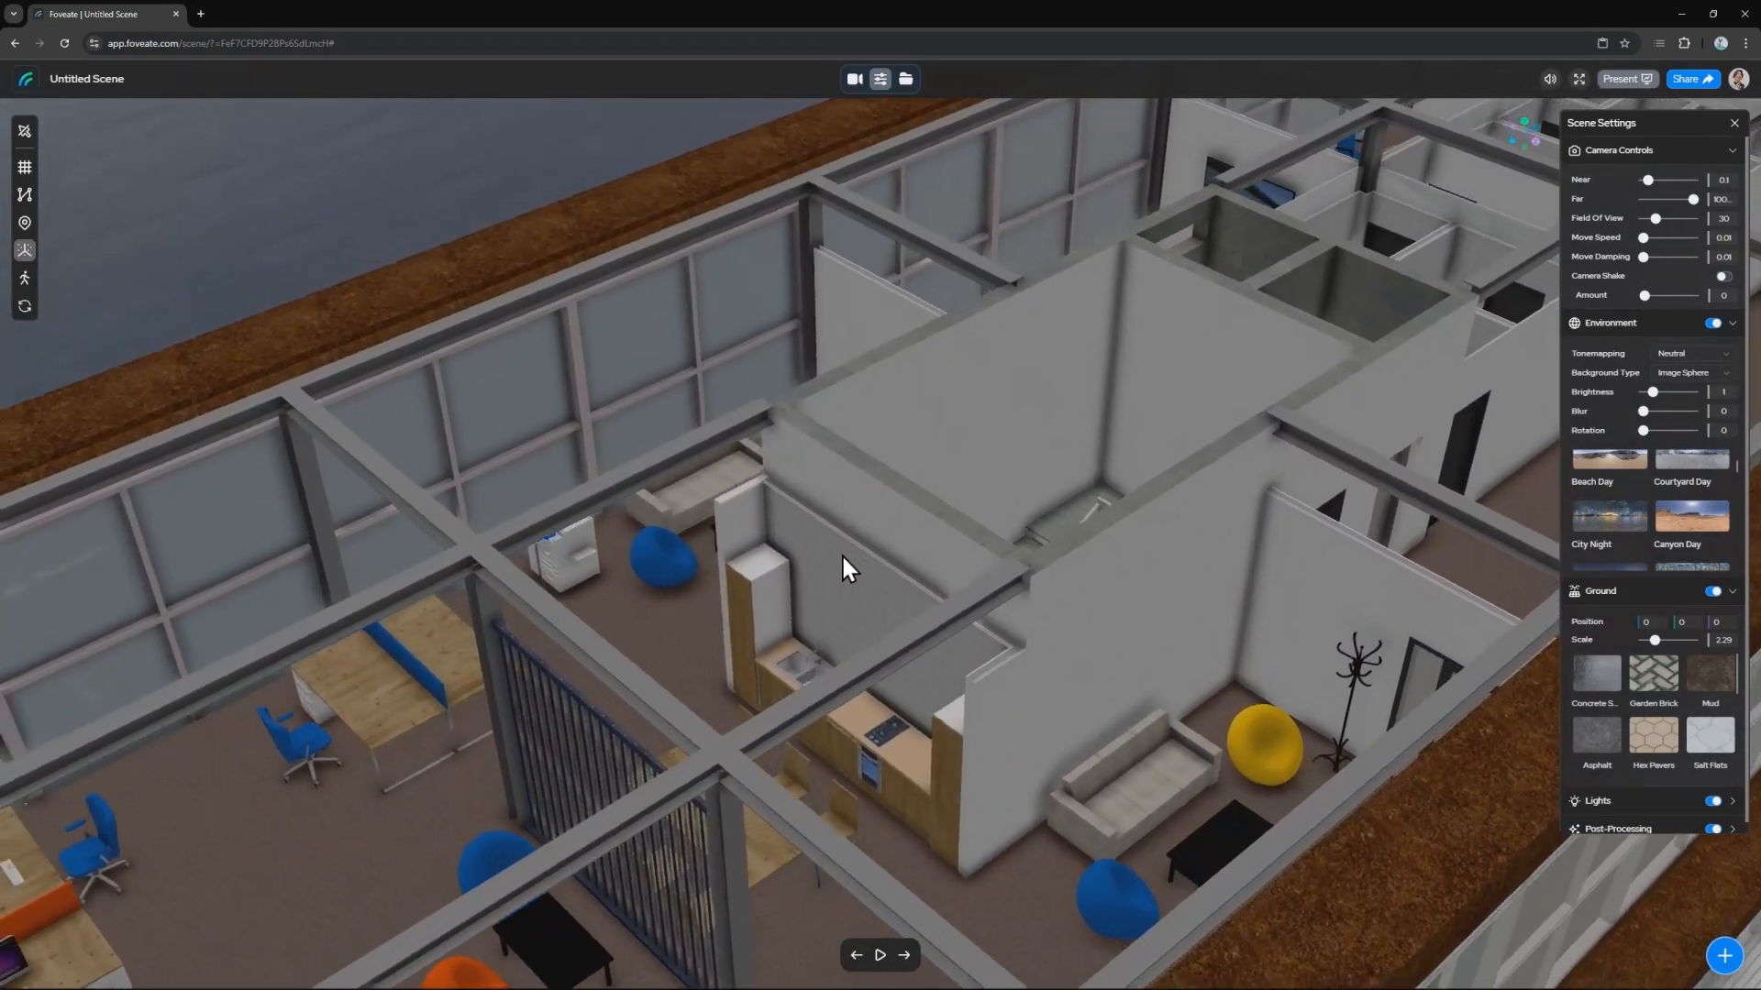
scroll(869, 539, "down", 10)
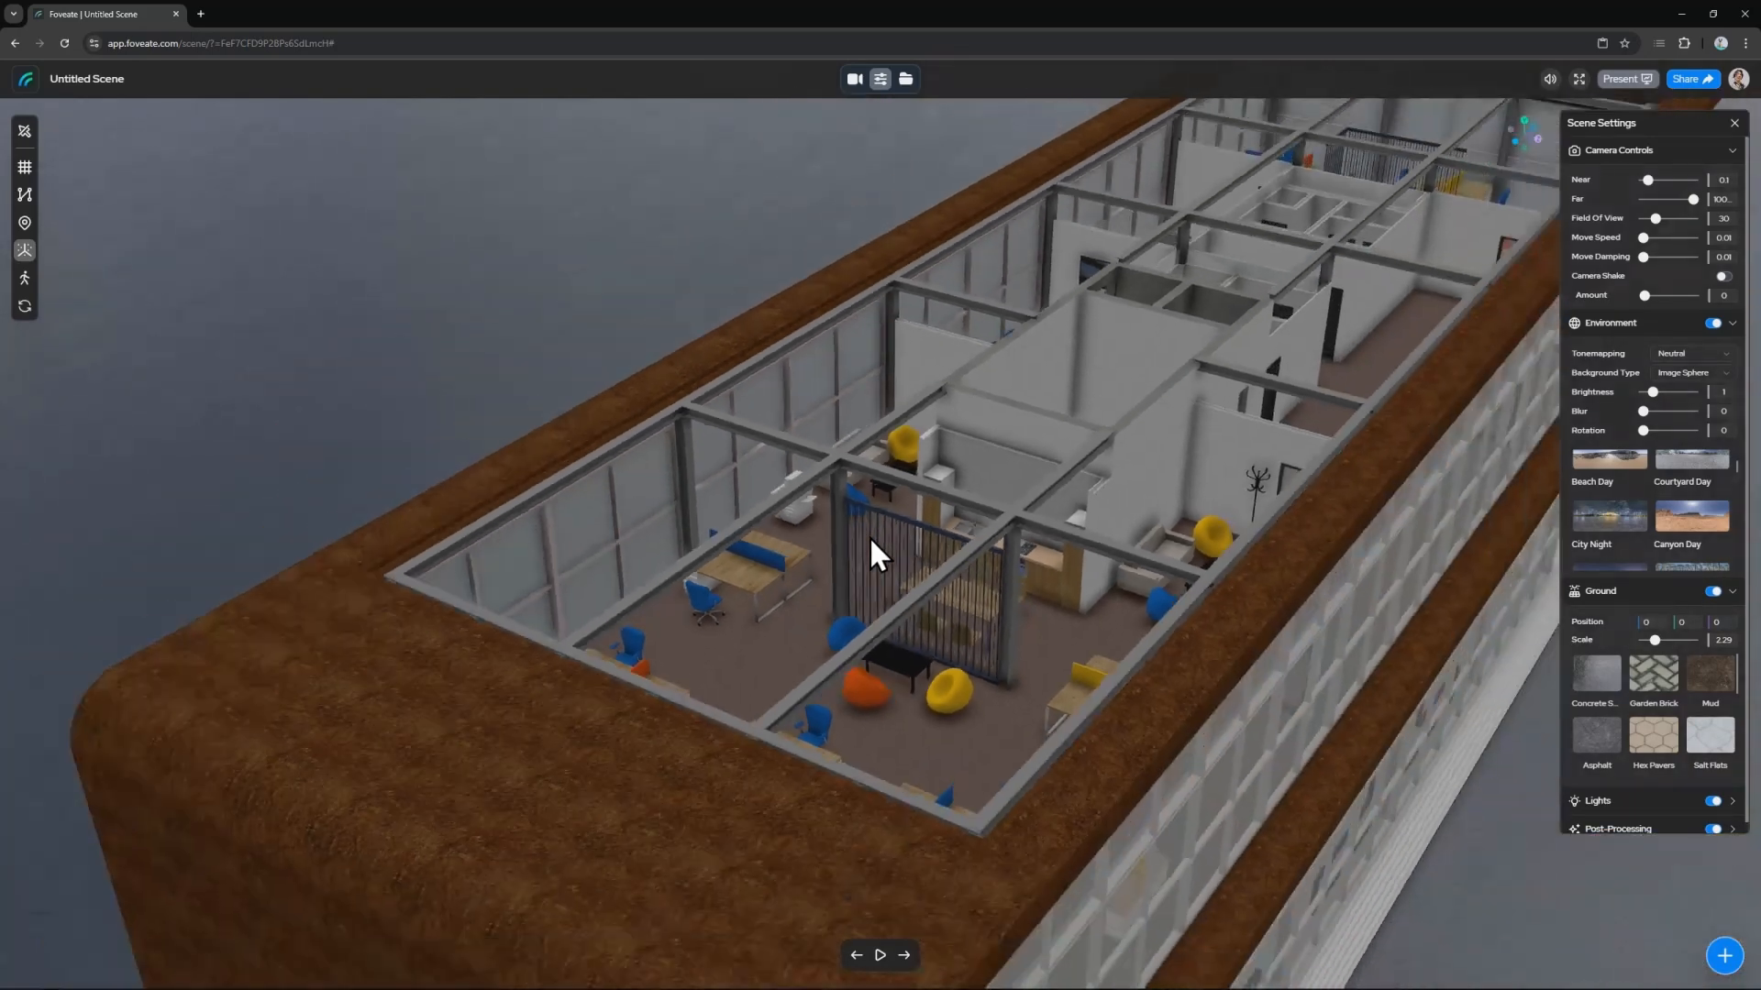
scroll(958, 564, "down", 5)
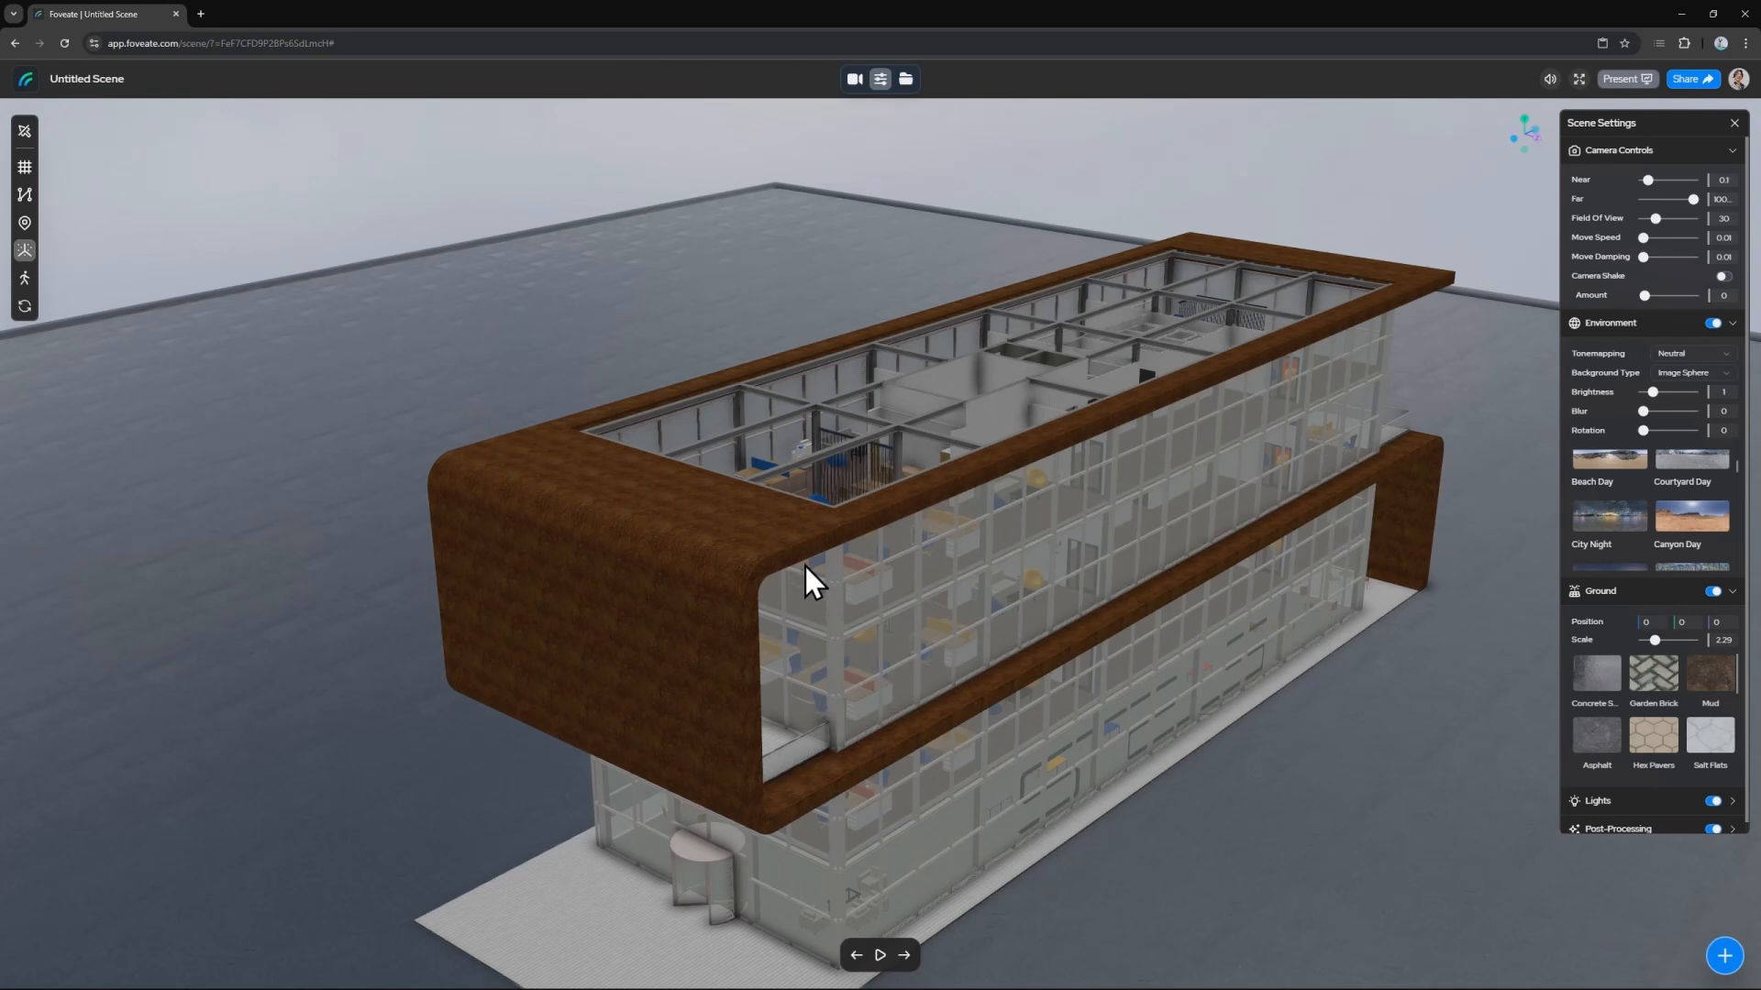
right_click_drag(985, 550, 963, 481)
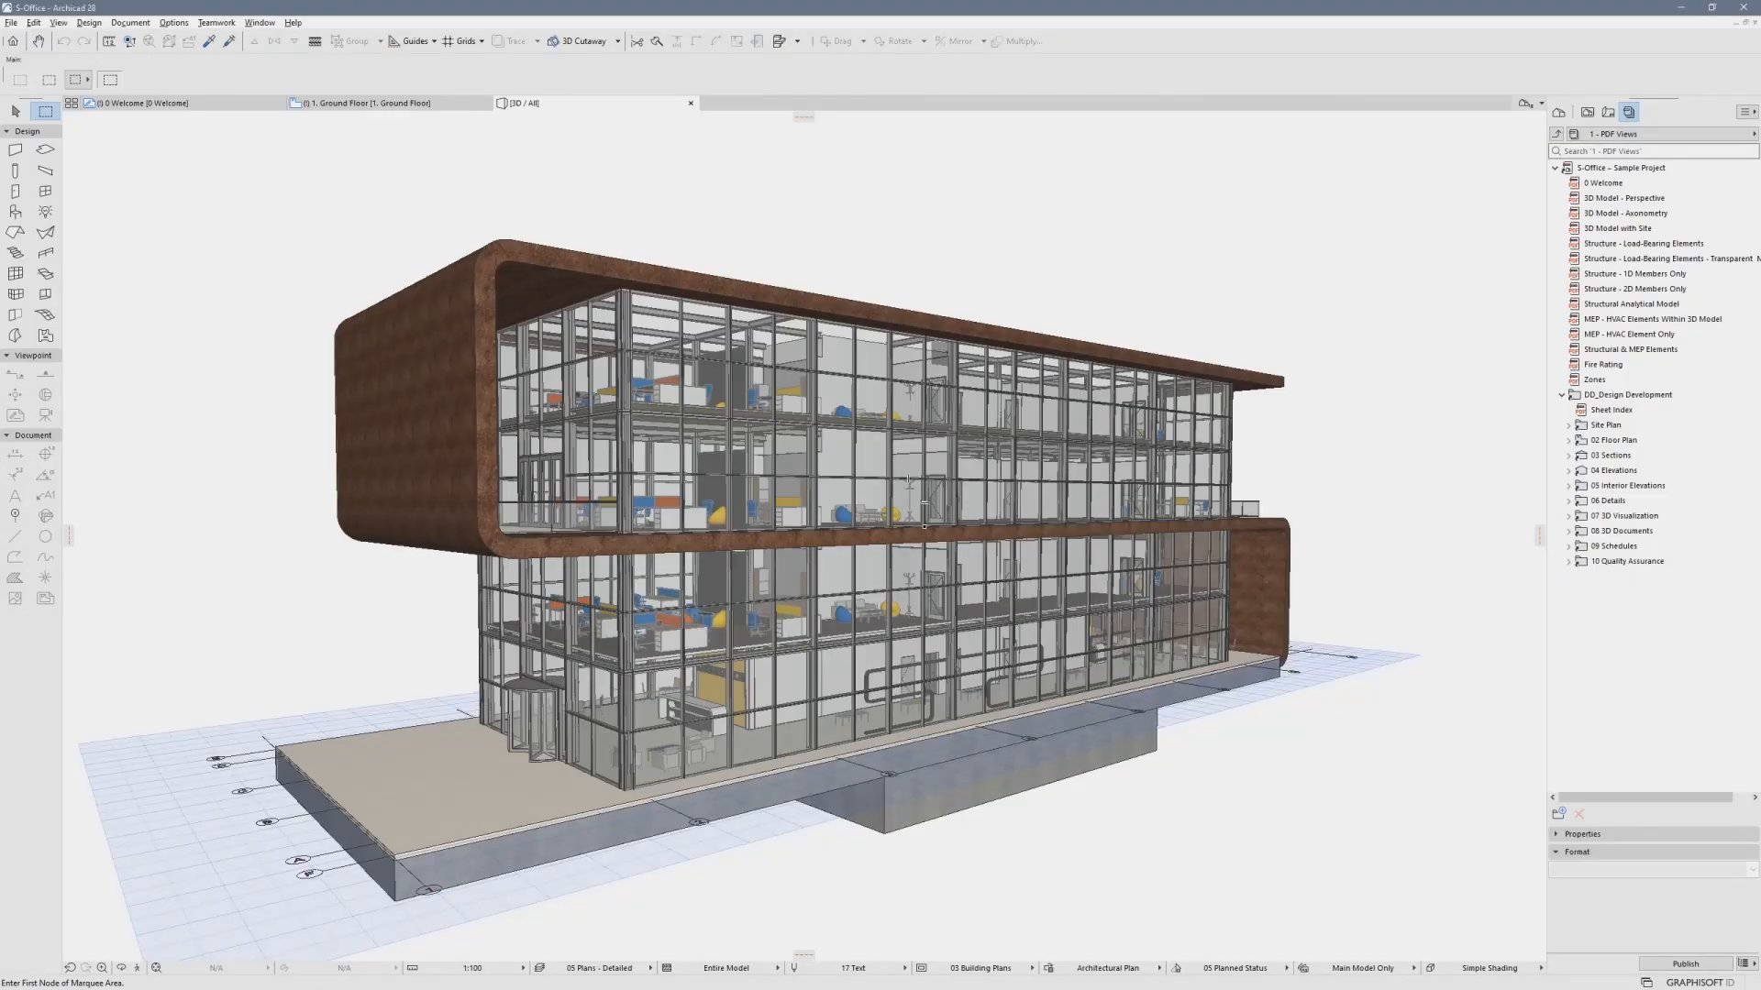
Switch to Archicad and open the list of available palettes
key("alt")
left_click(245, 20)
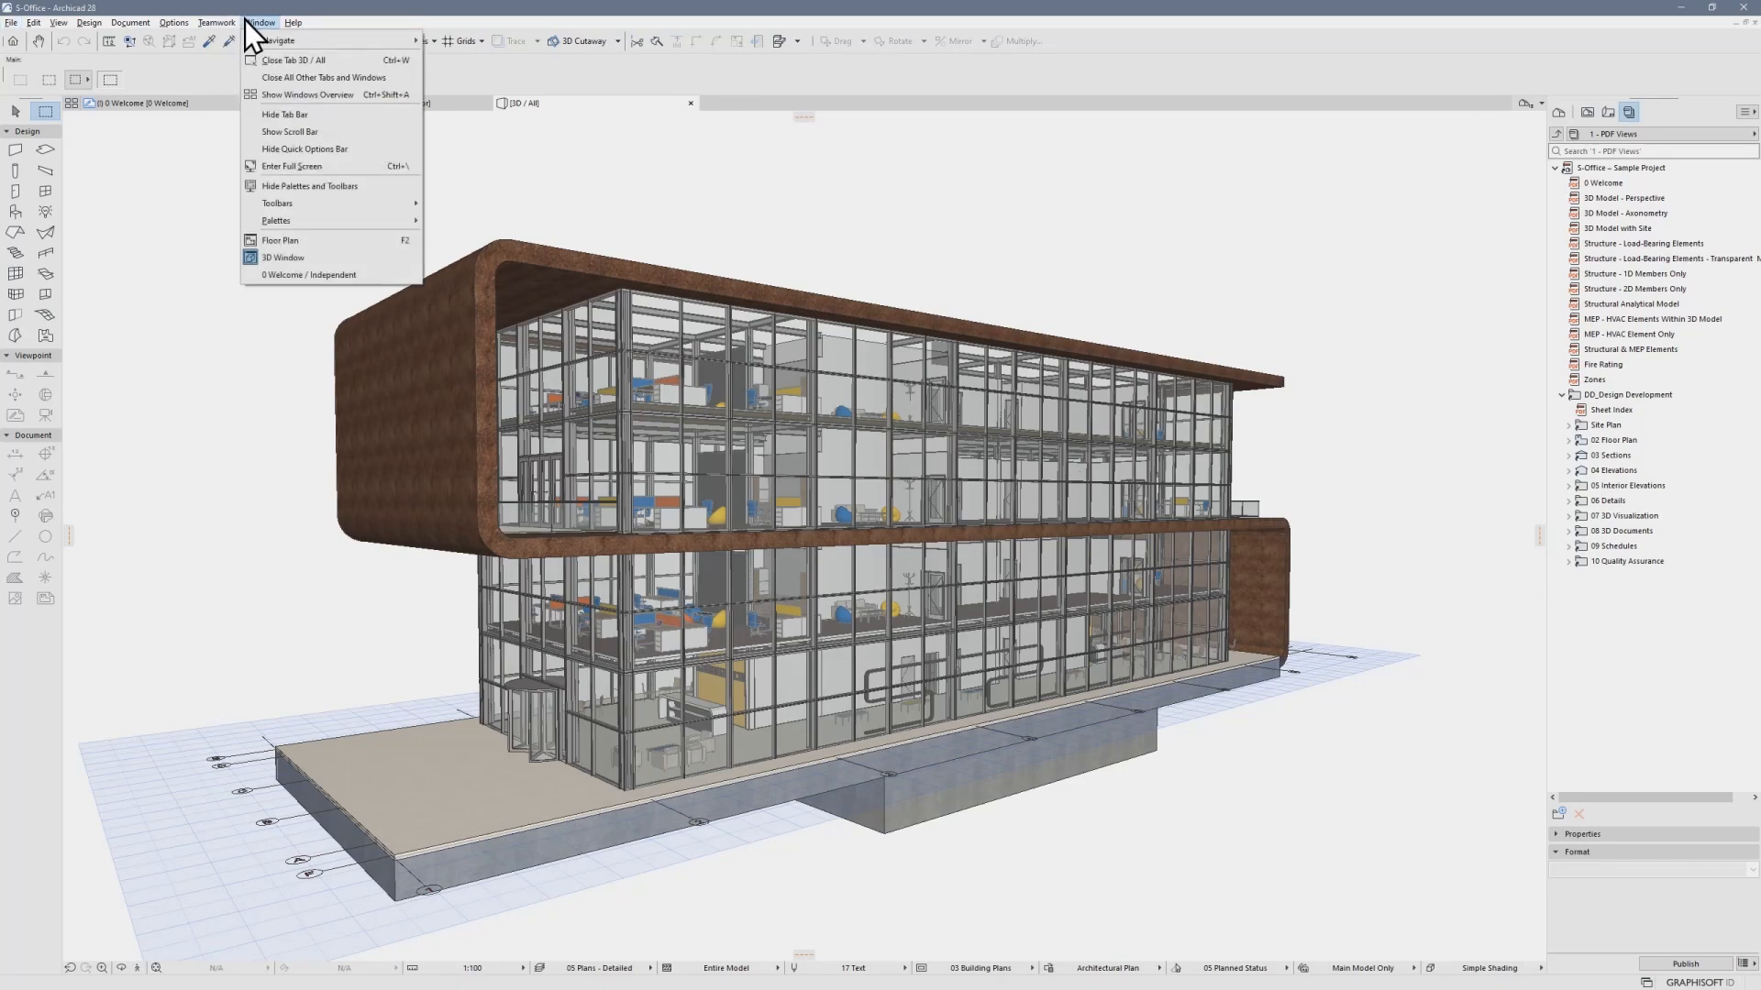
mouse_move(326, 220)
left_click(479, 920)
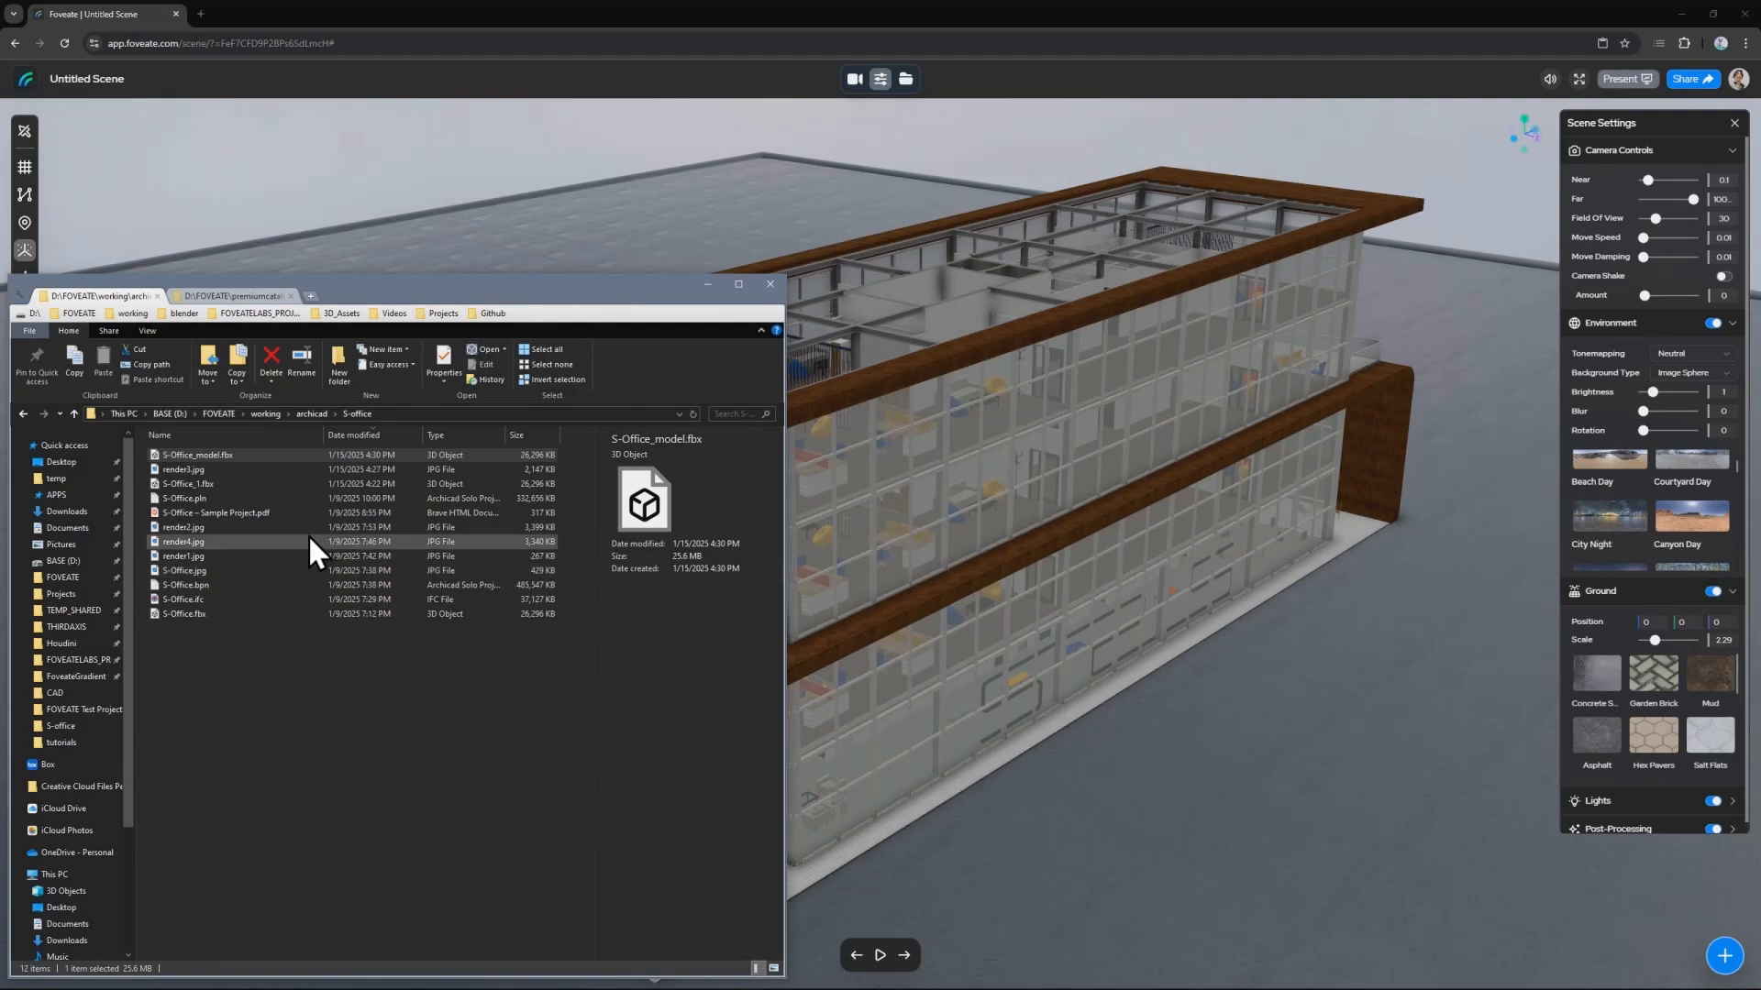
Show the S-office folder's files as thumbnails and add render1.jpg, render2.jpg and render3.jpg to the Foveate scene
left_click(773, 968)
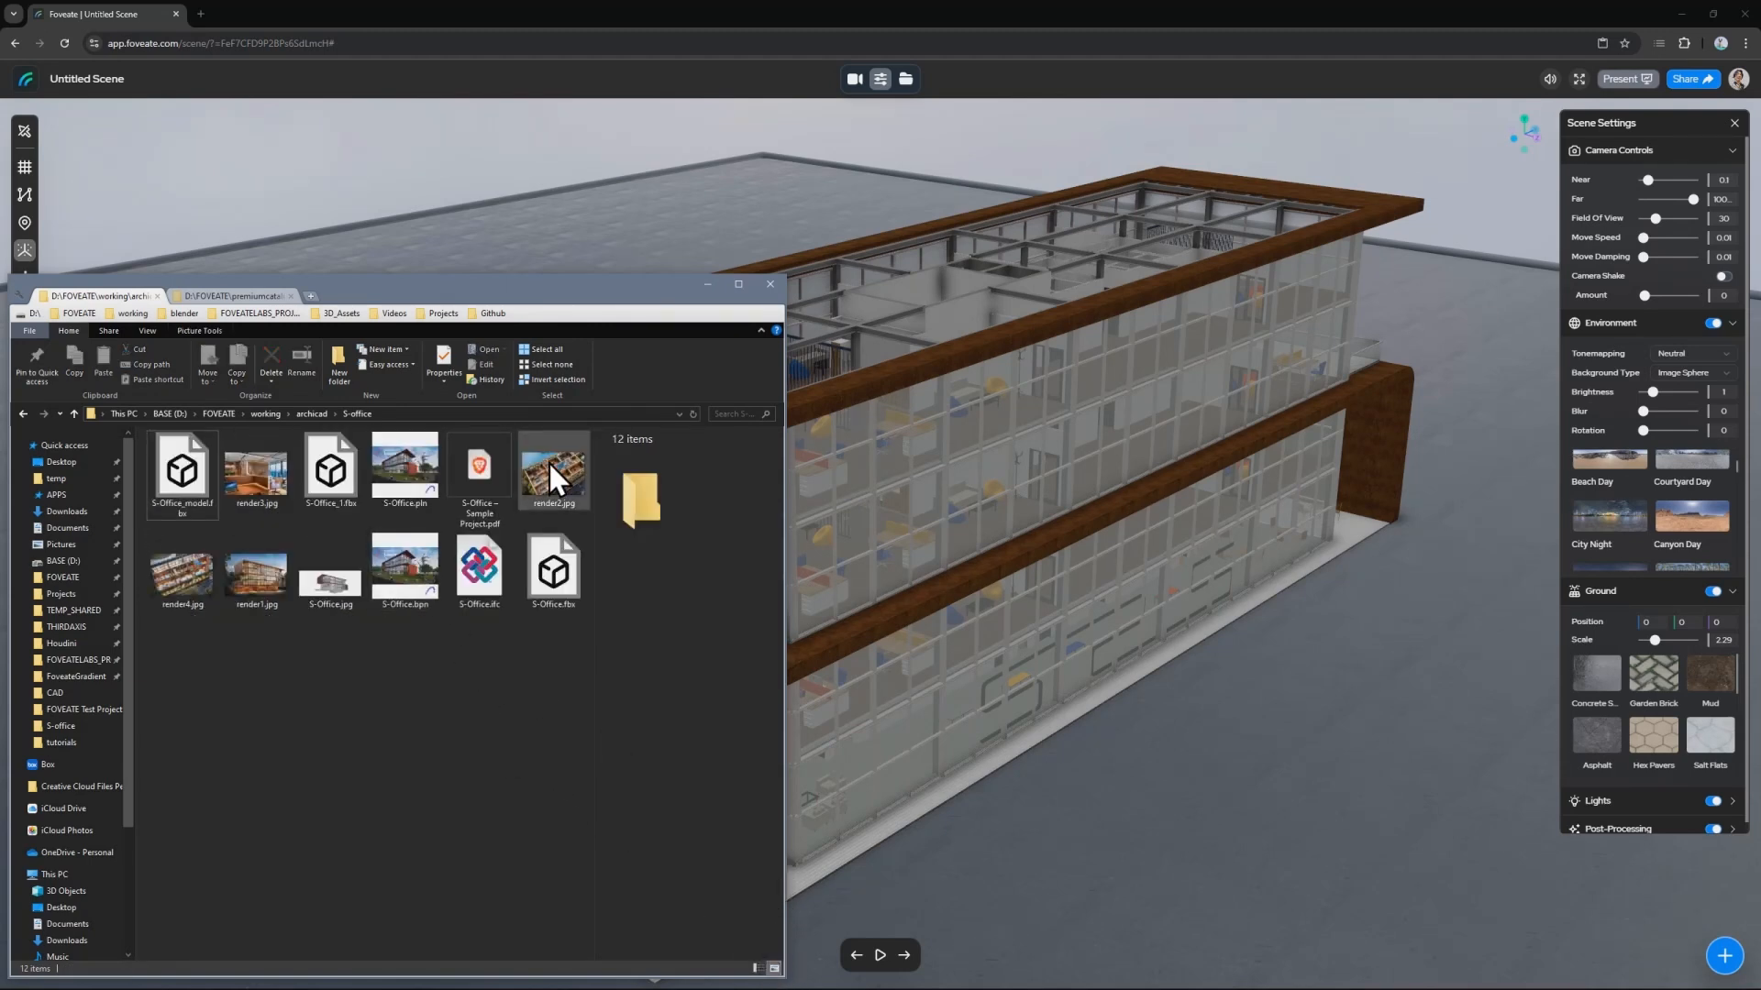
left_click(275, 495)
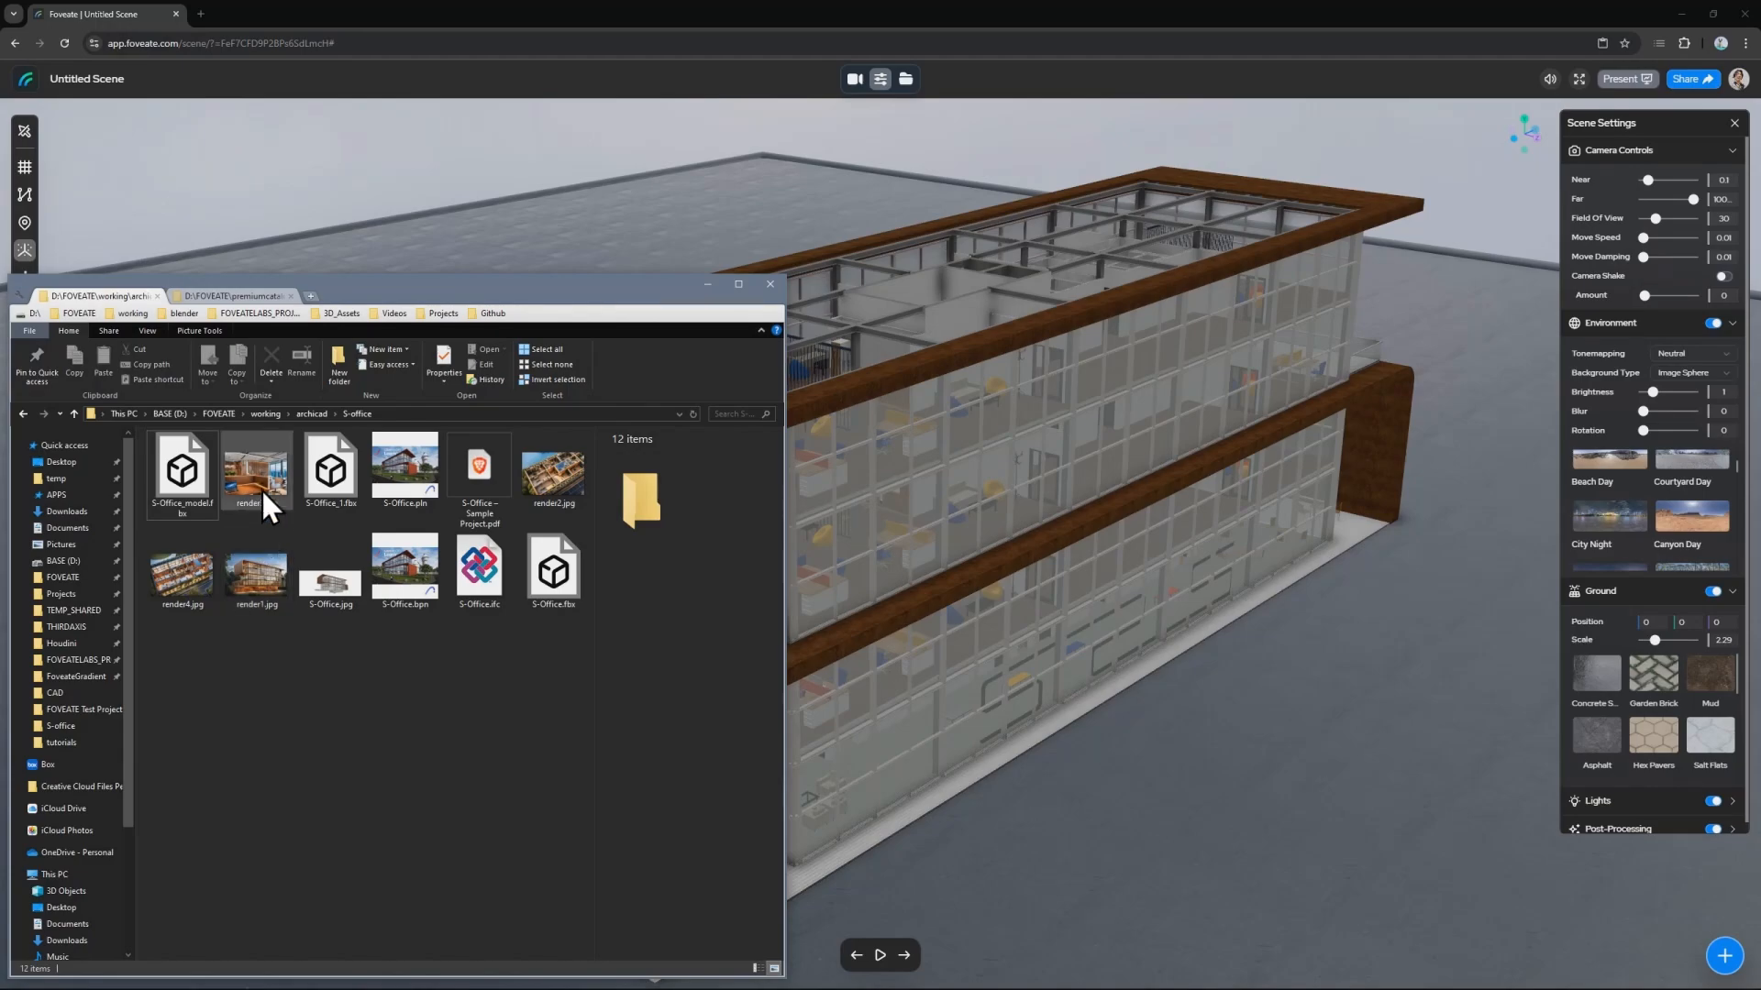
left_click(257, 569)
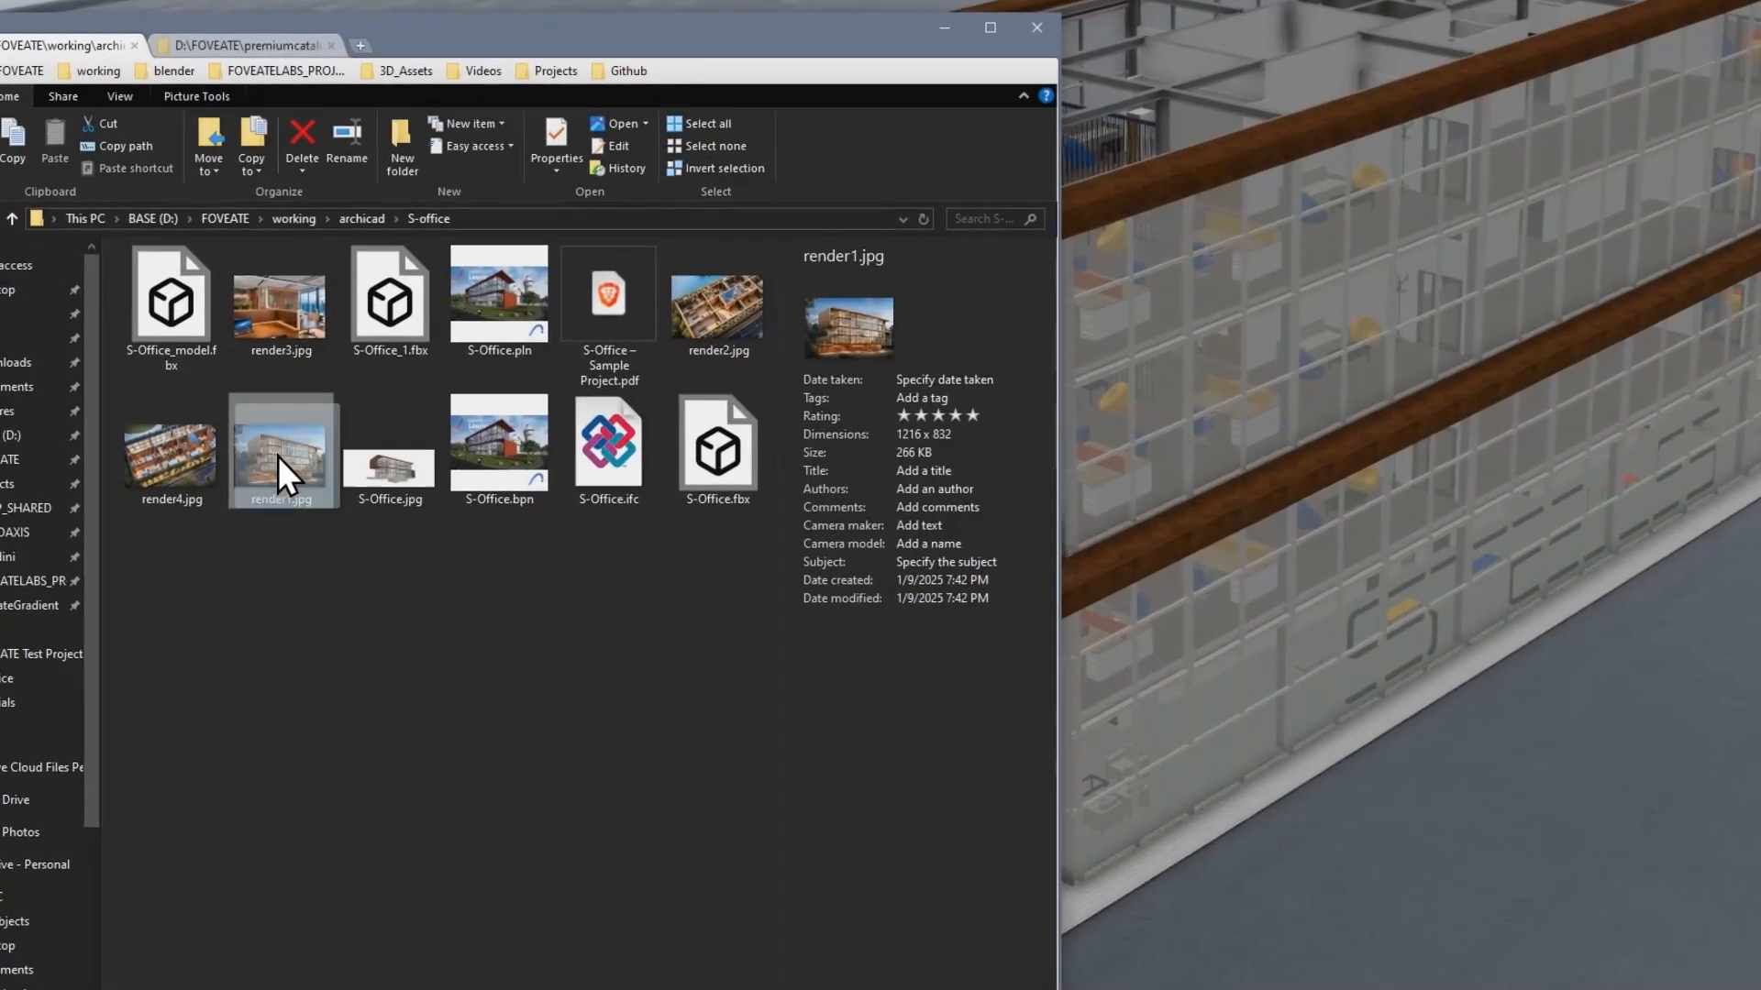
left_click_drag(259, 571, 553, 456)
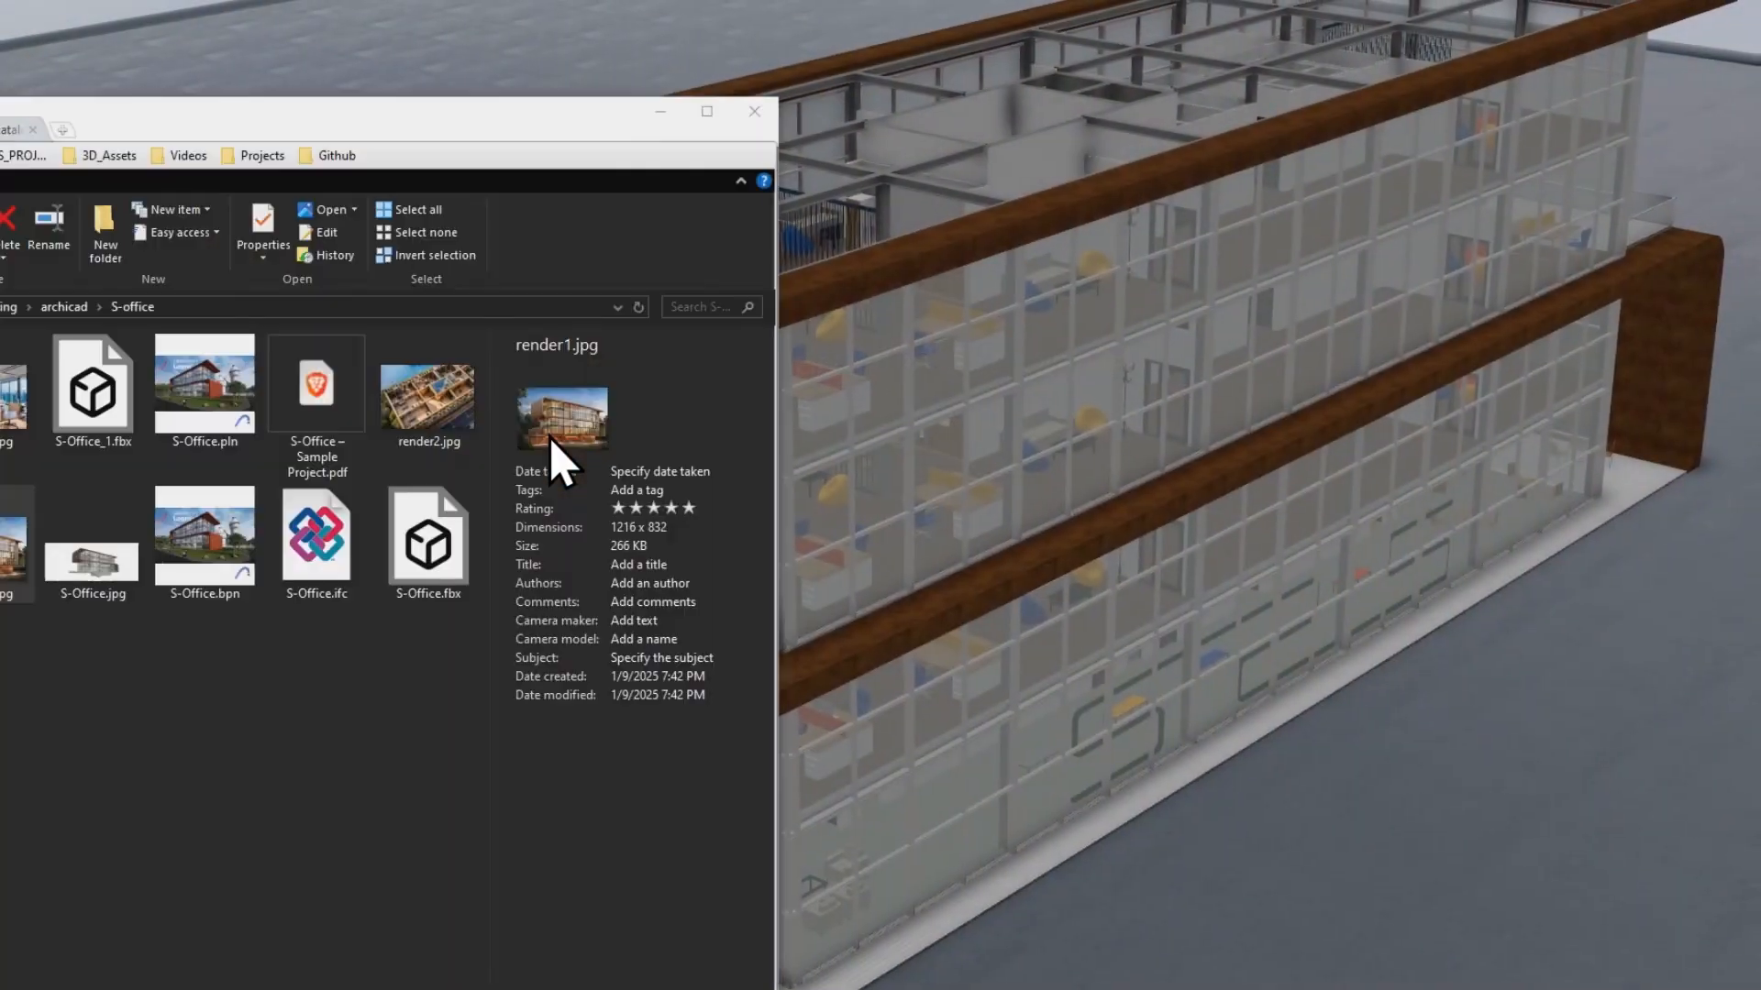
left_click(466, 415)
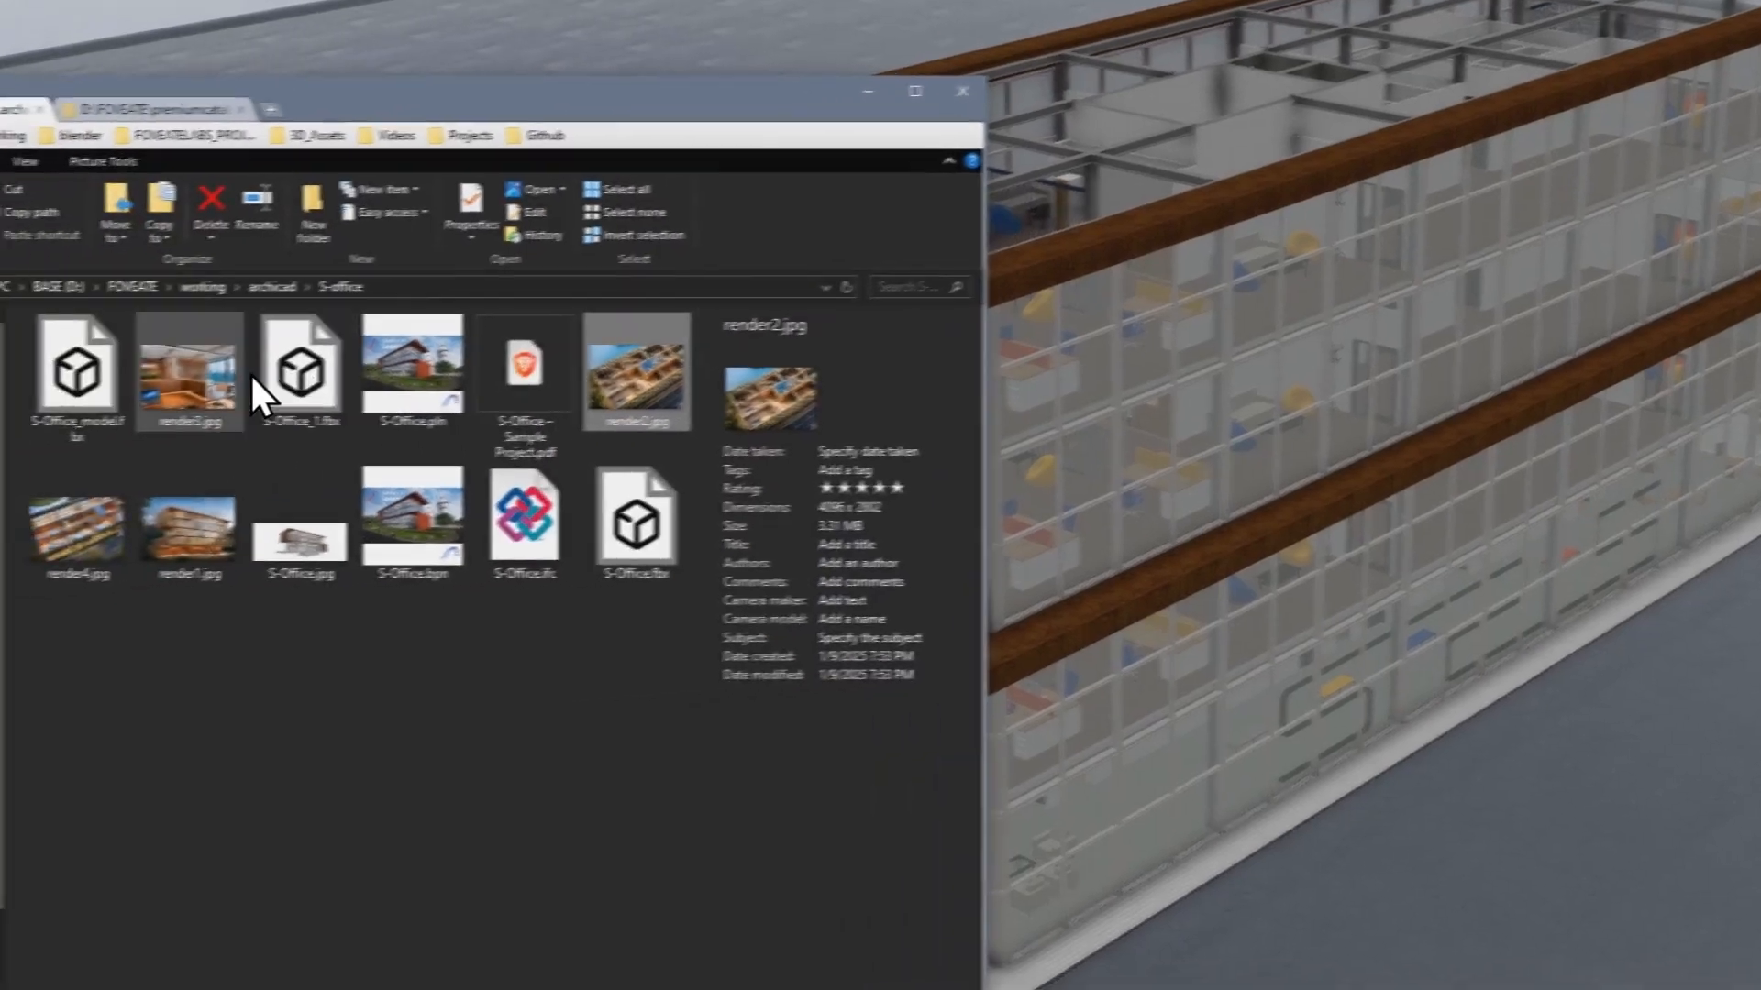
left_click(270, 375, "ctrl")
left_click_drag(763, 408, 1559, 587)
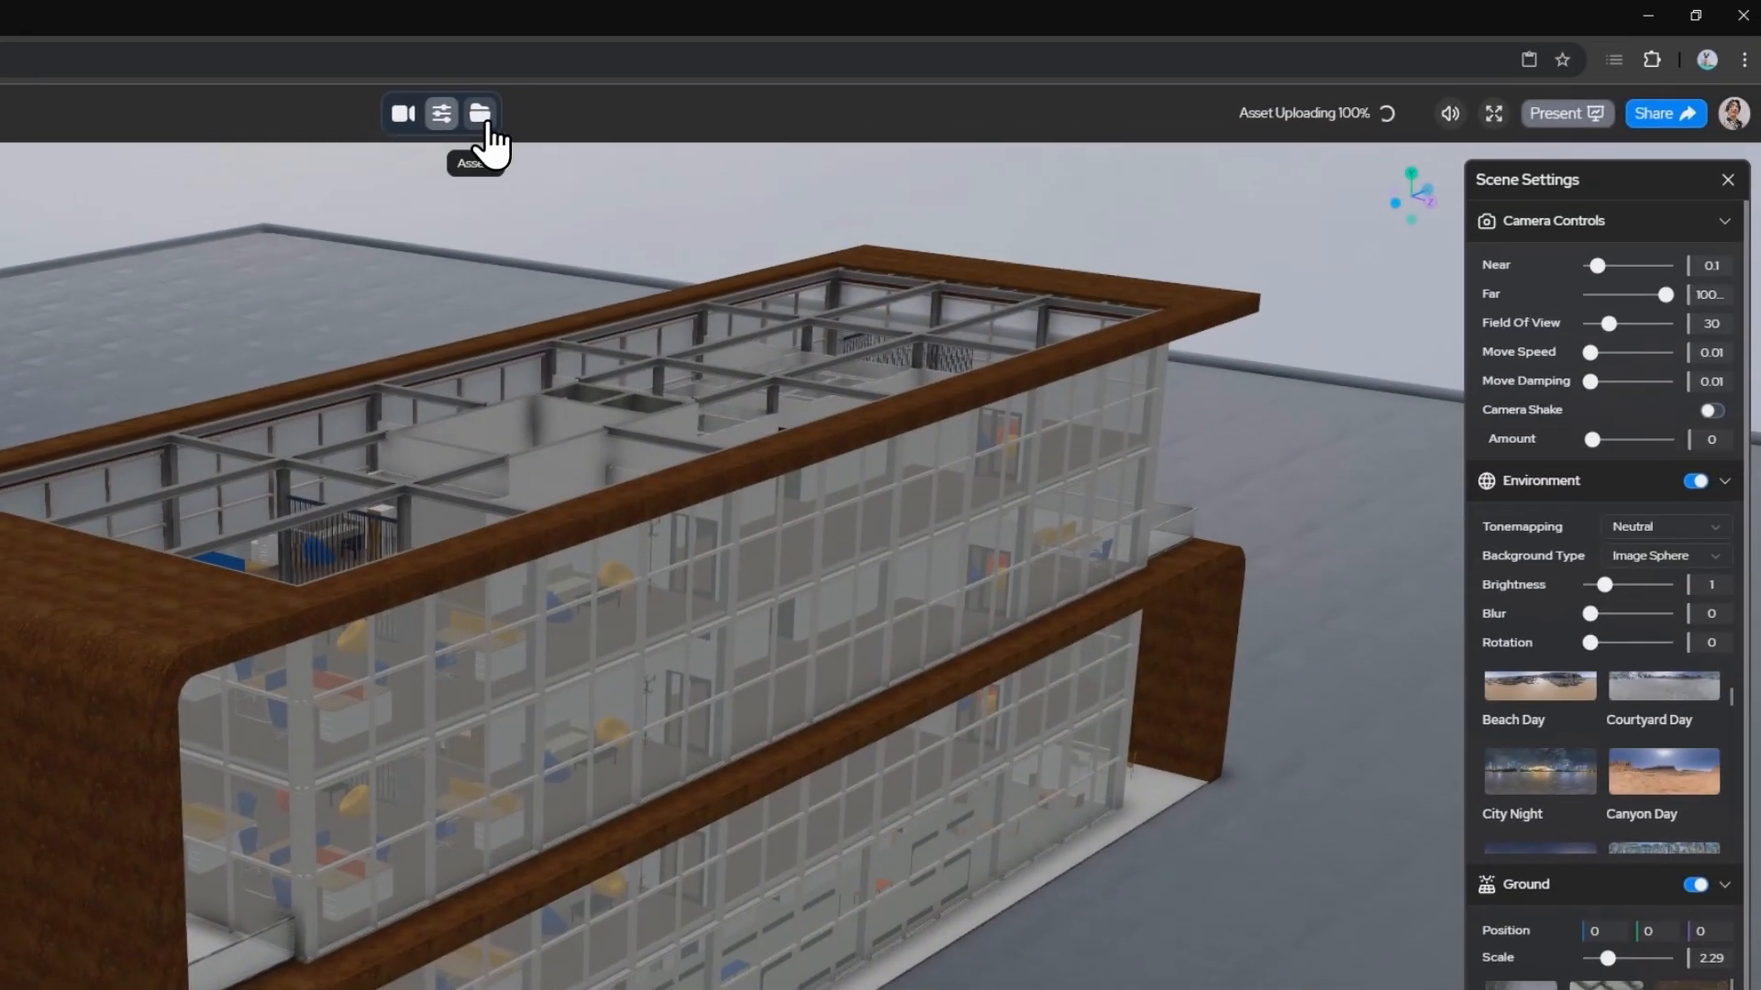
Open the scene's asset list and preview the render3.jpg and render1.jpg images
left_click(528, 61)
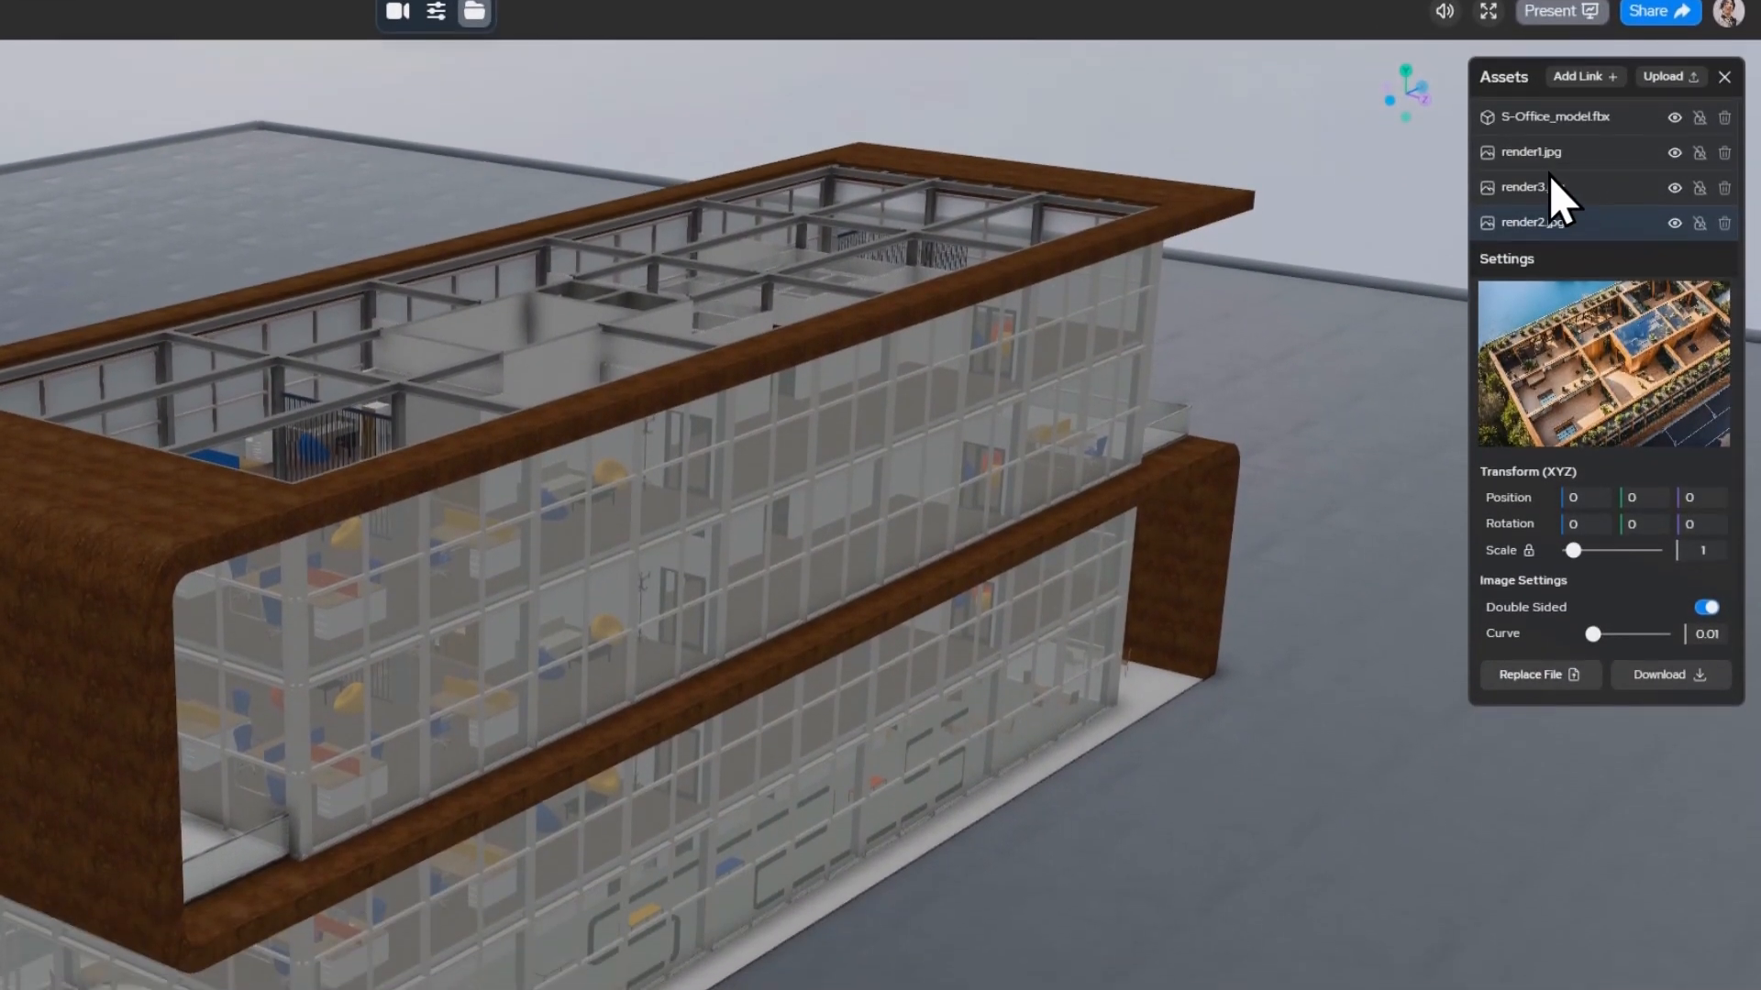
left_click(1548, 188)
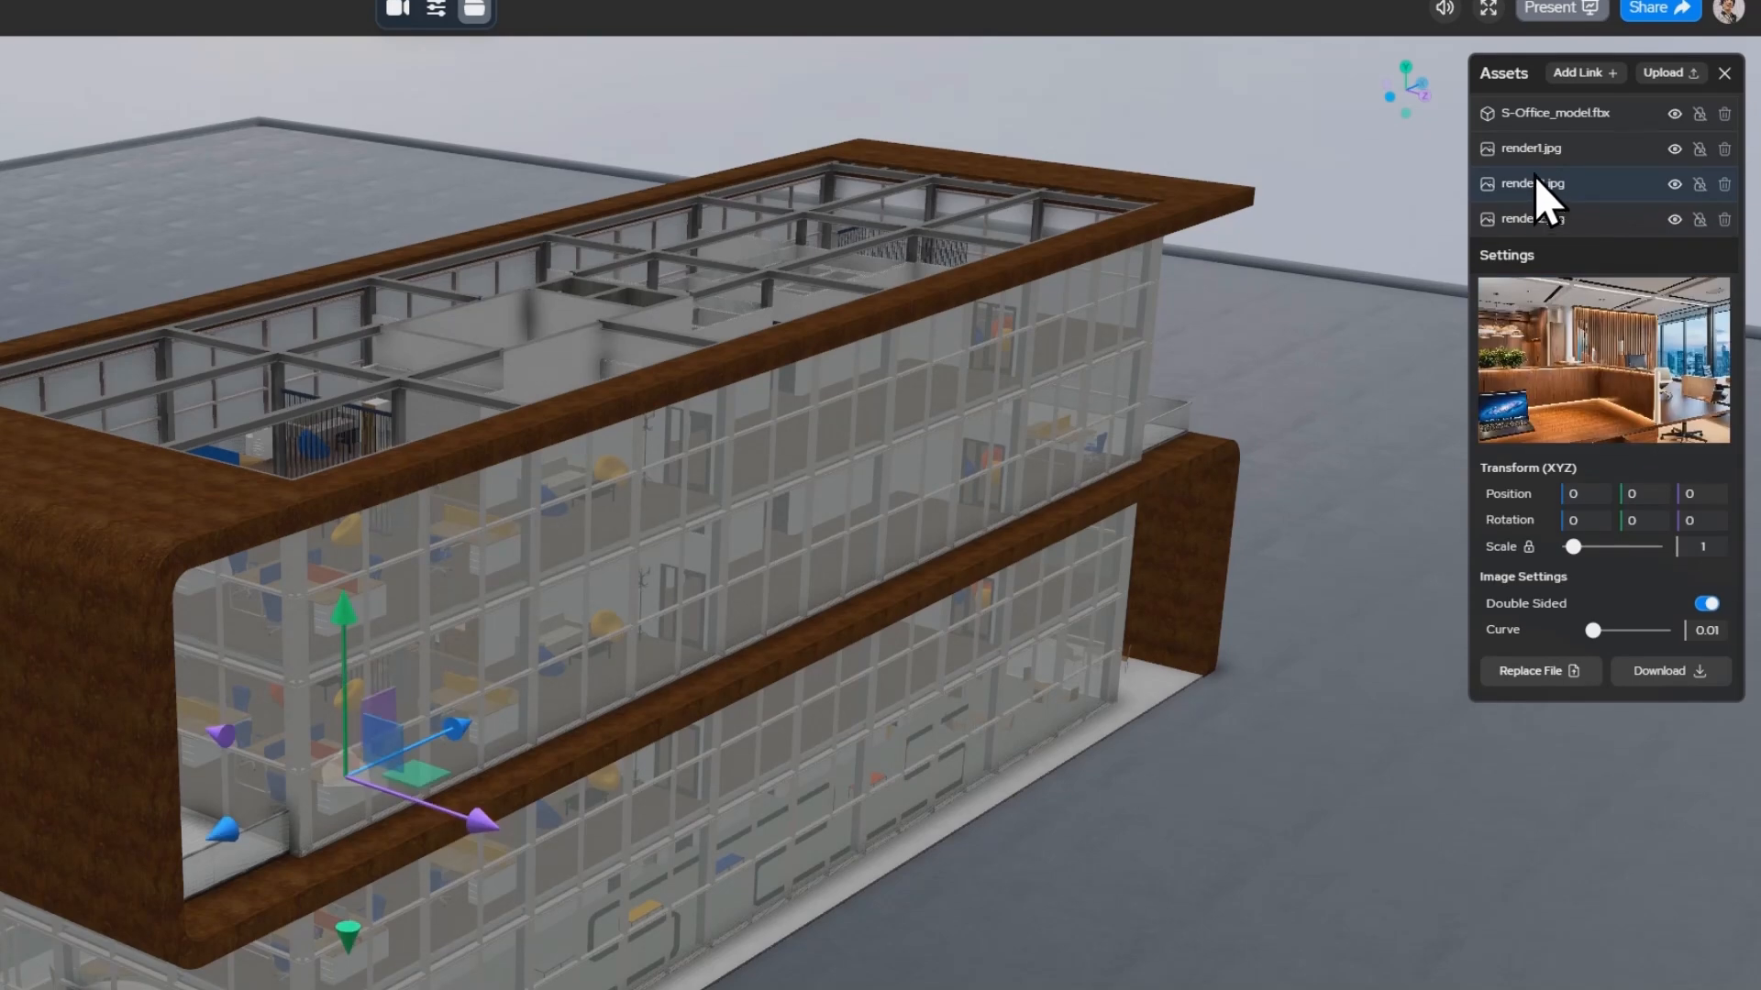
left_click(1546, 165)
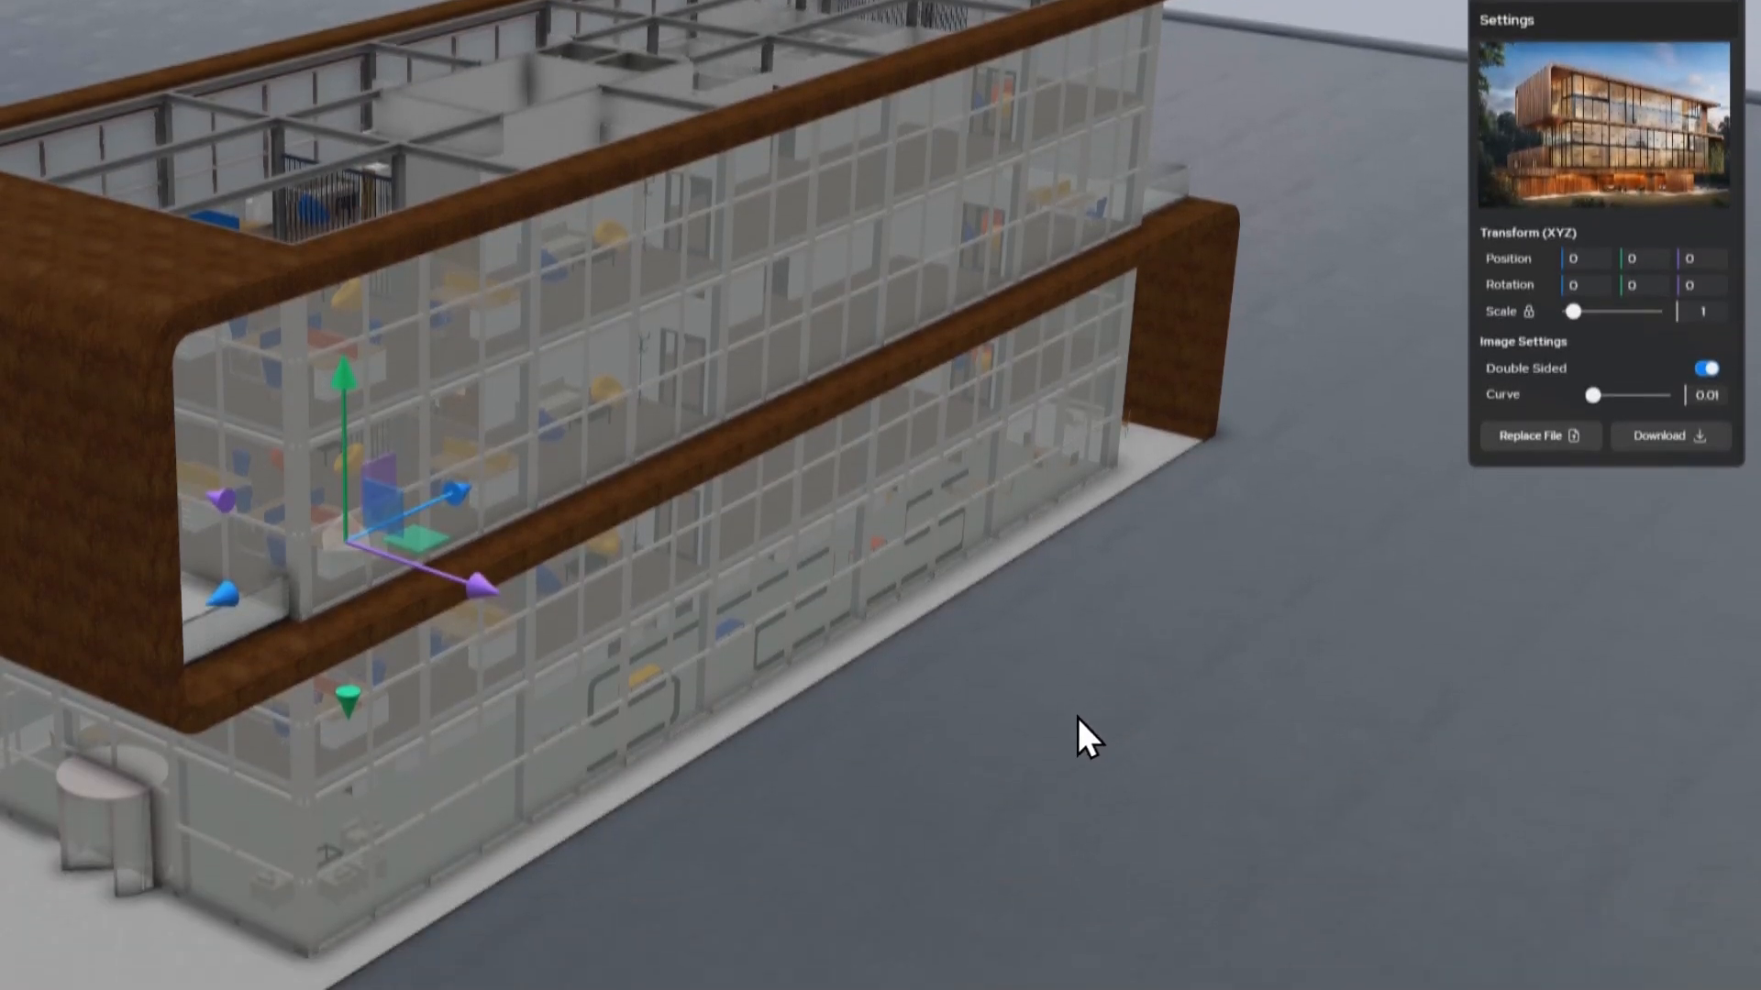
Frame the building's glass facade from a low corner viewpoint to match the perspective of render1.jpg
left_click_drag(1077, 718, 1042, 598)
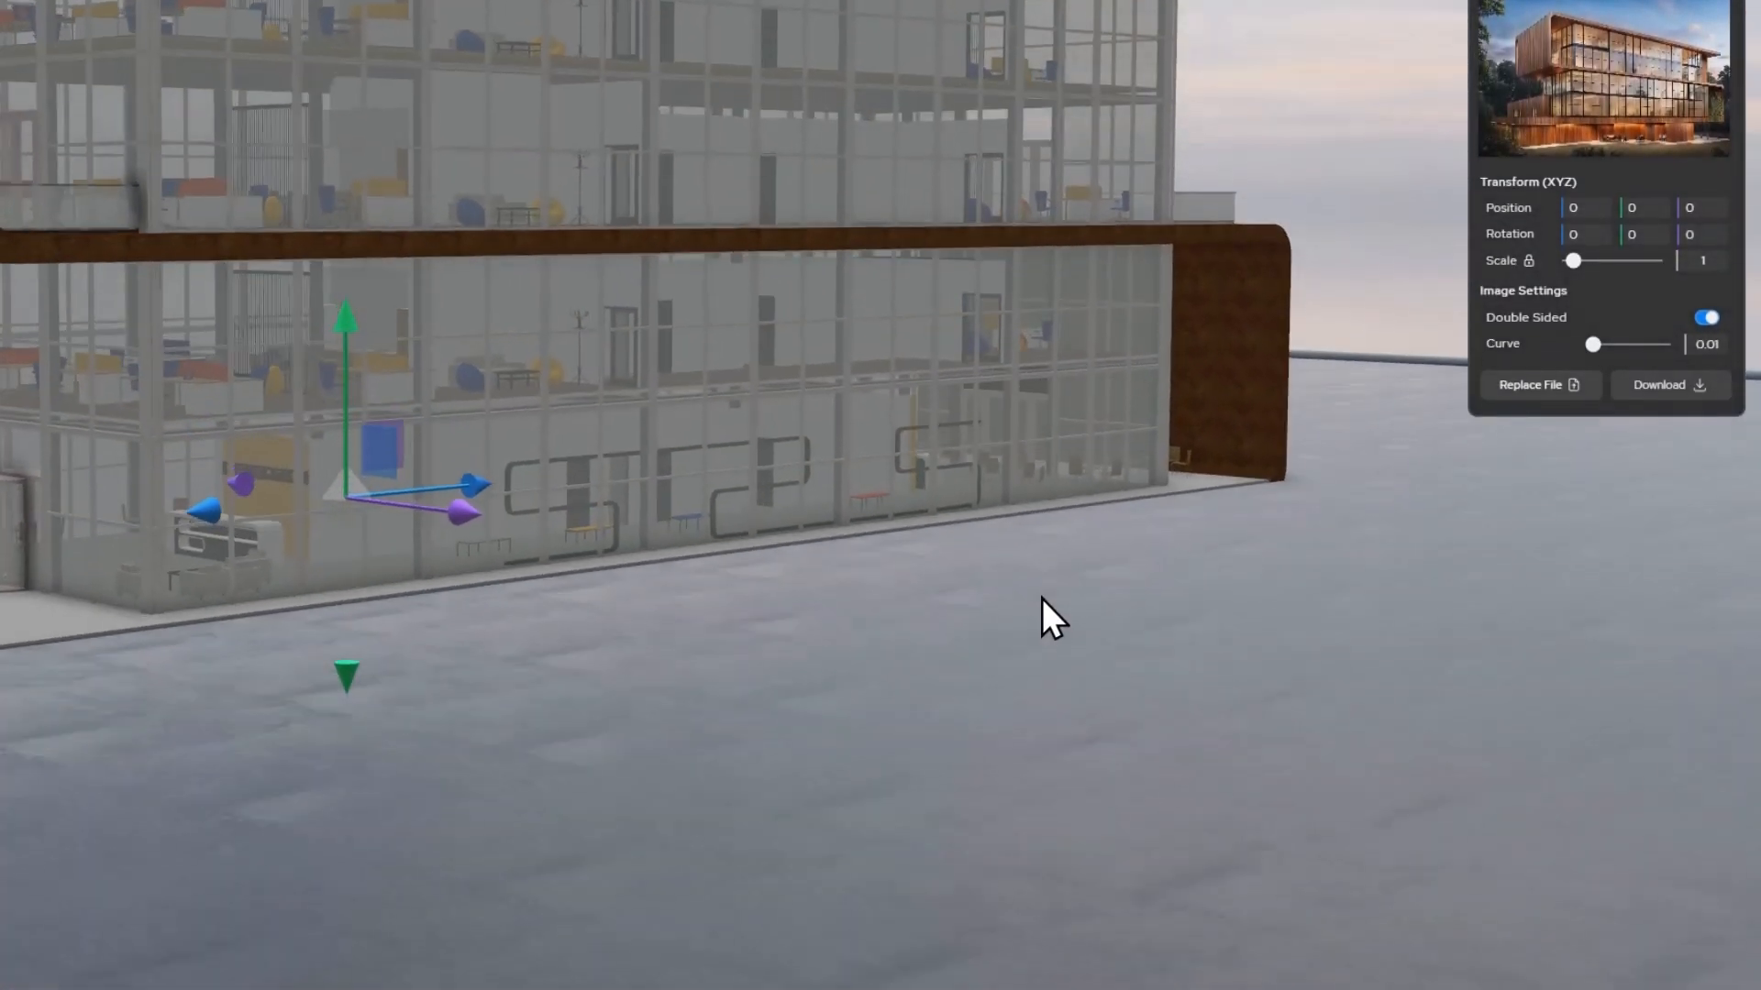
left_click(1013, 556)
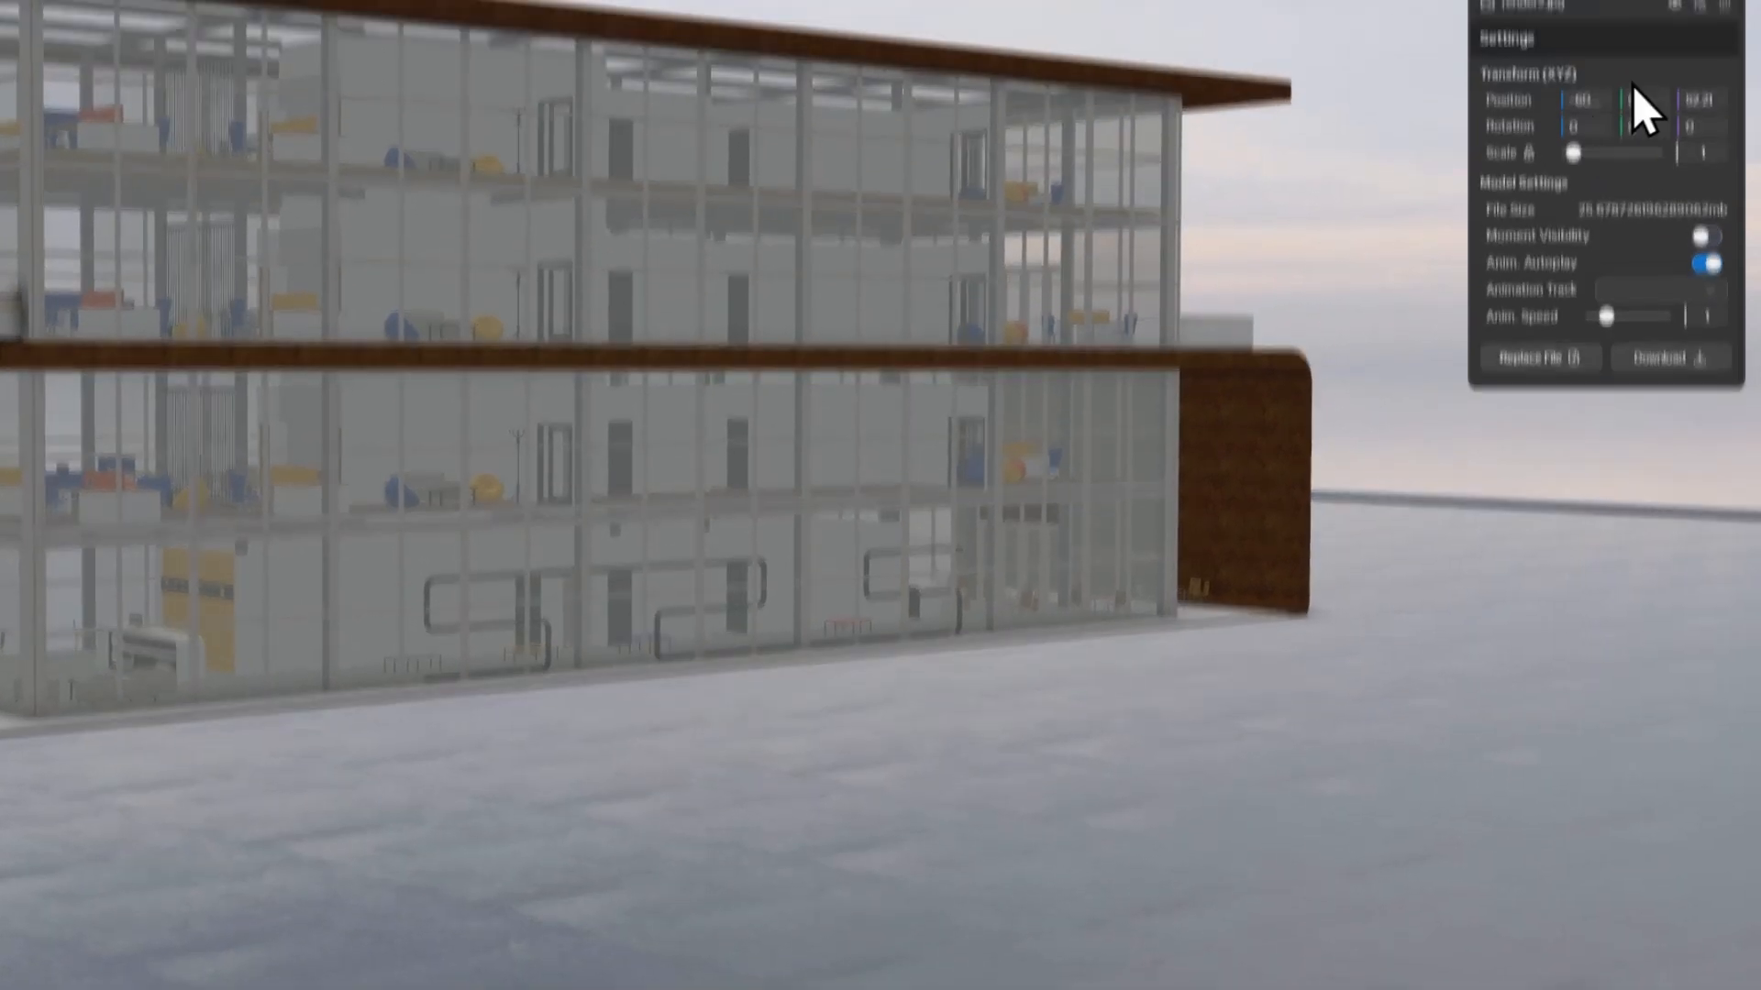
left_click(1643, 228)
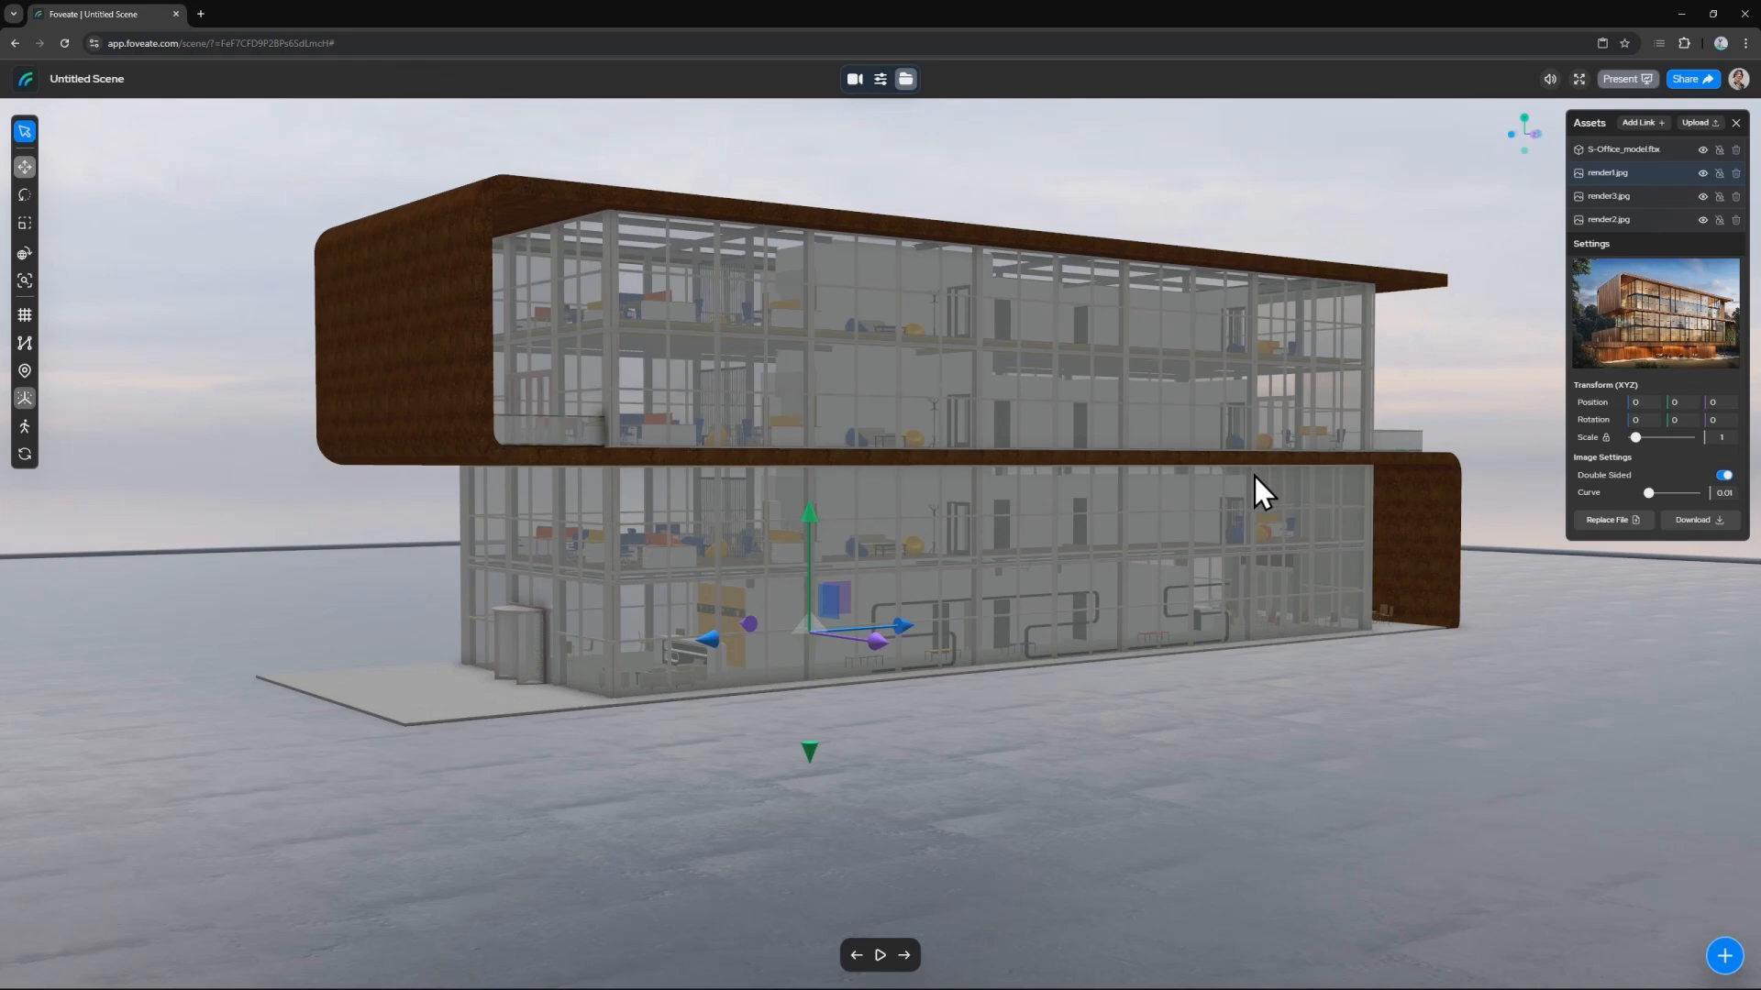
left_click(1253, 475)
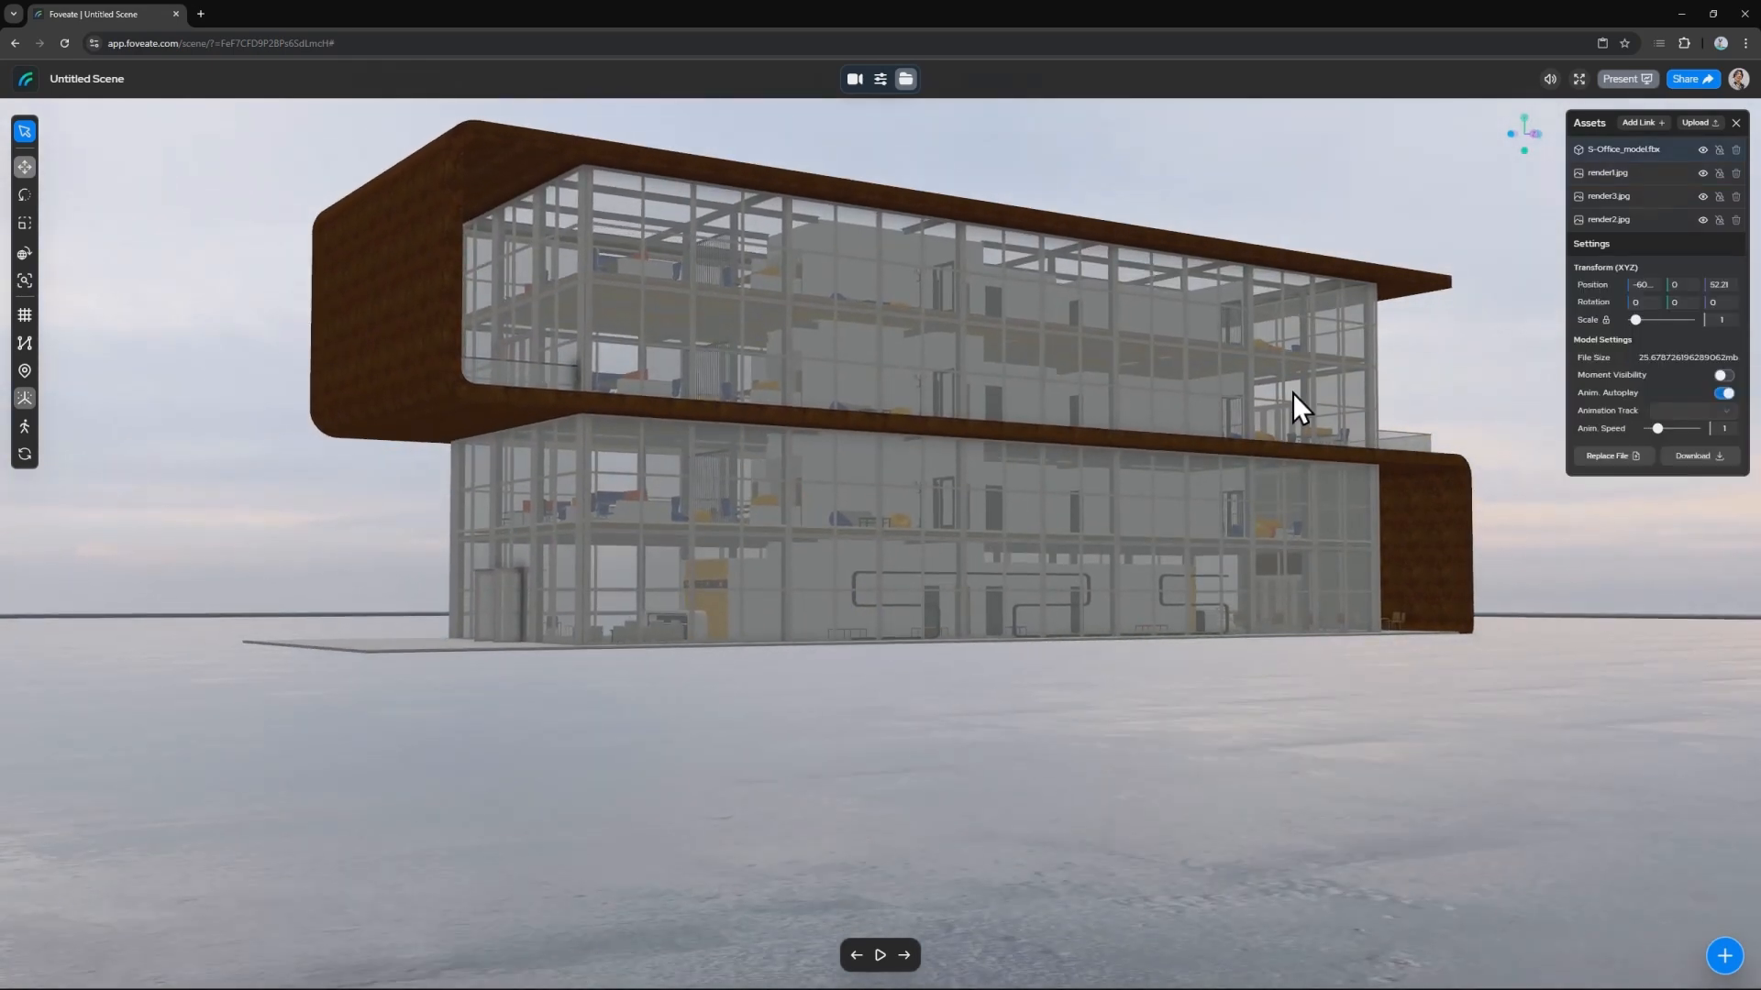
right_click_drag(1294, 390, 1300, 421)
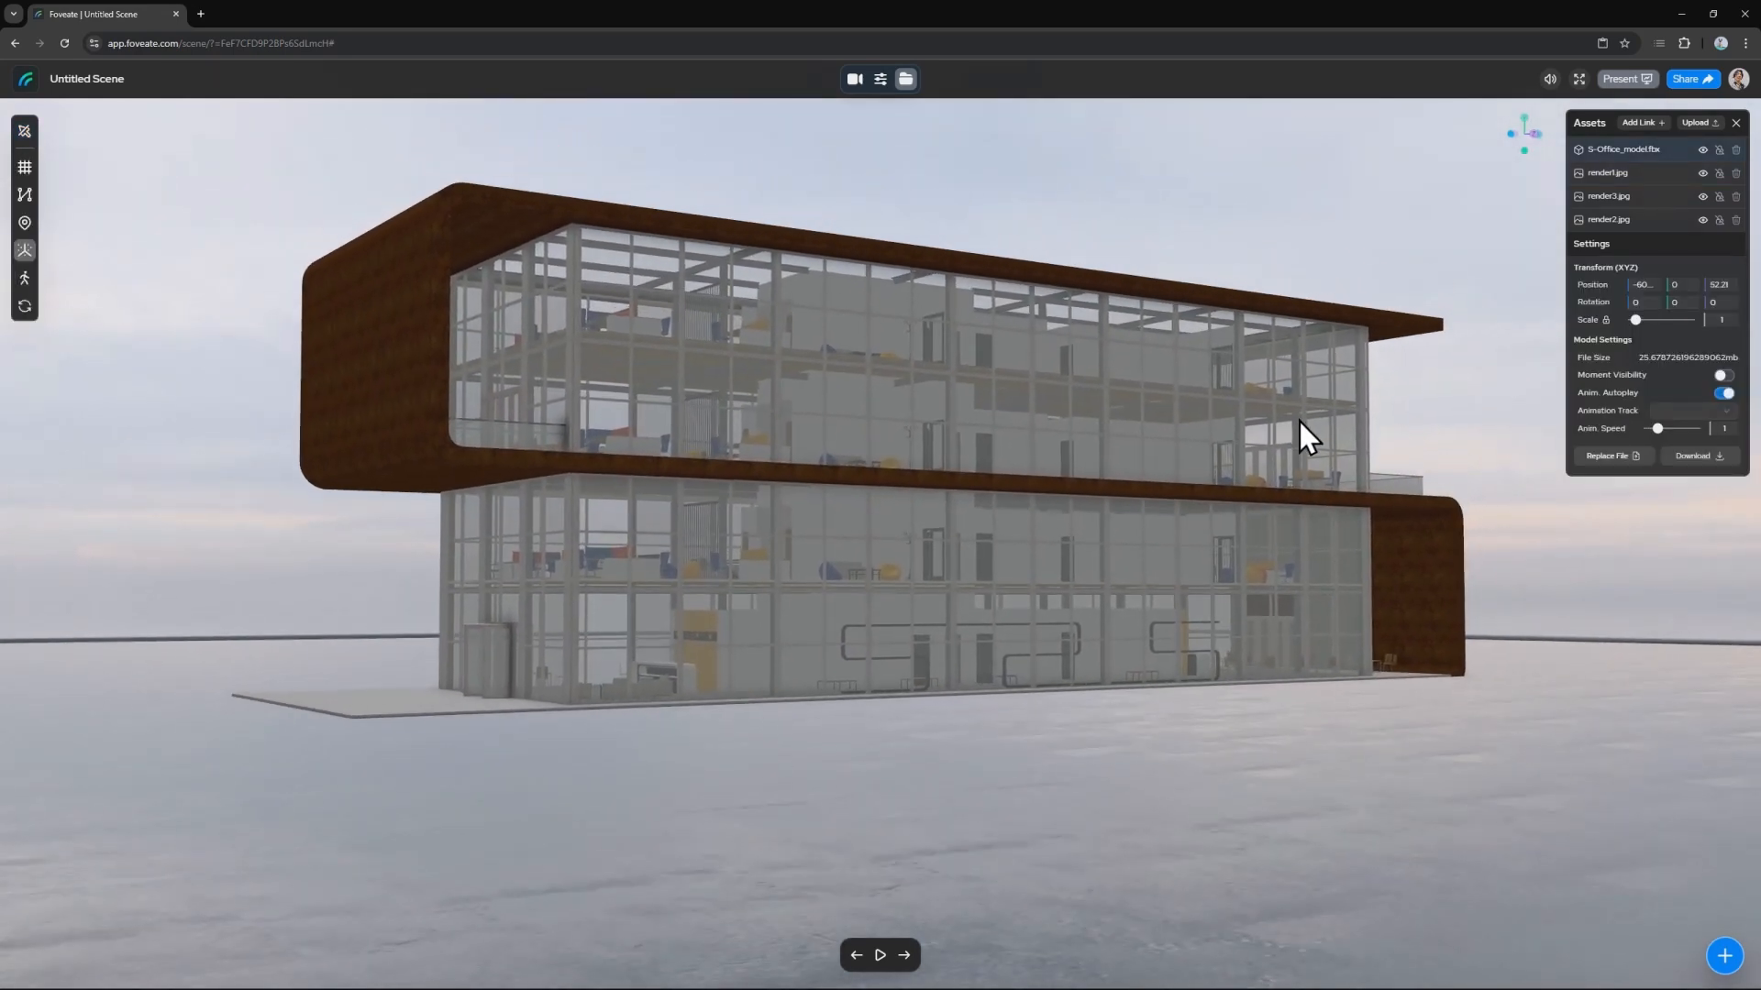
left_click(1614, 174)
left_click_drag(1339, 409, 1333, 401)
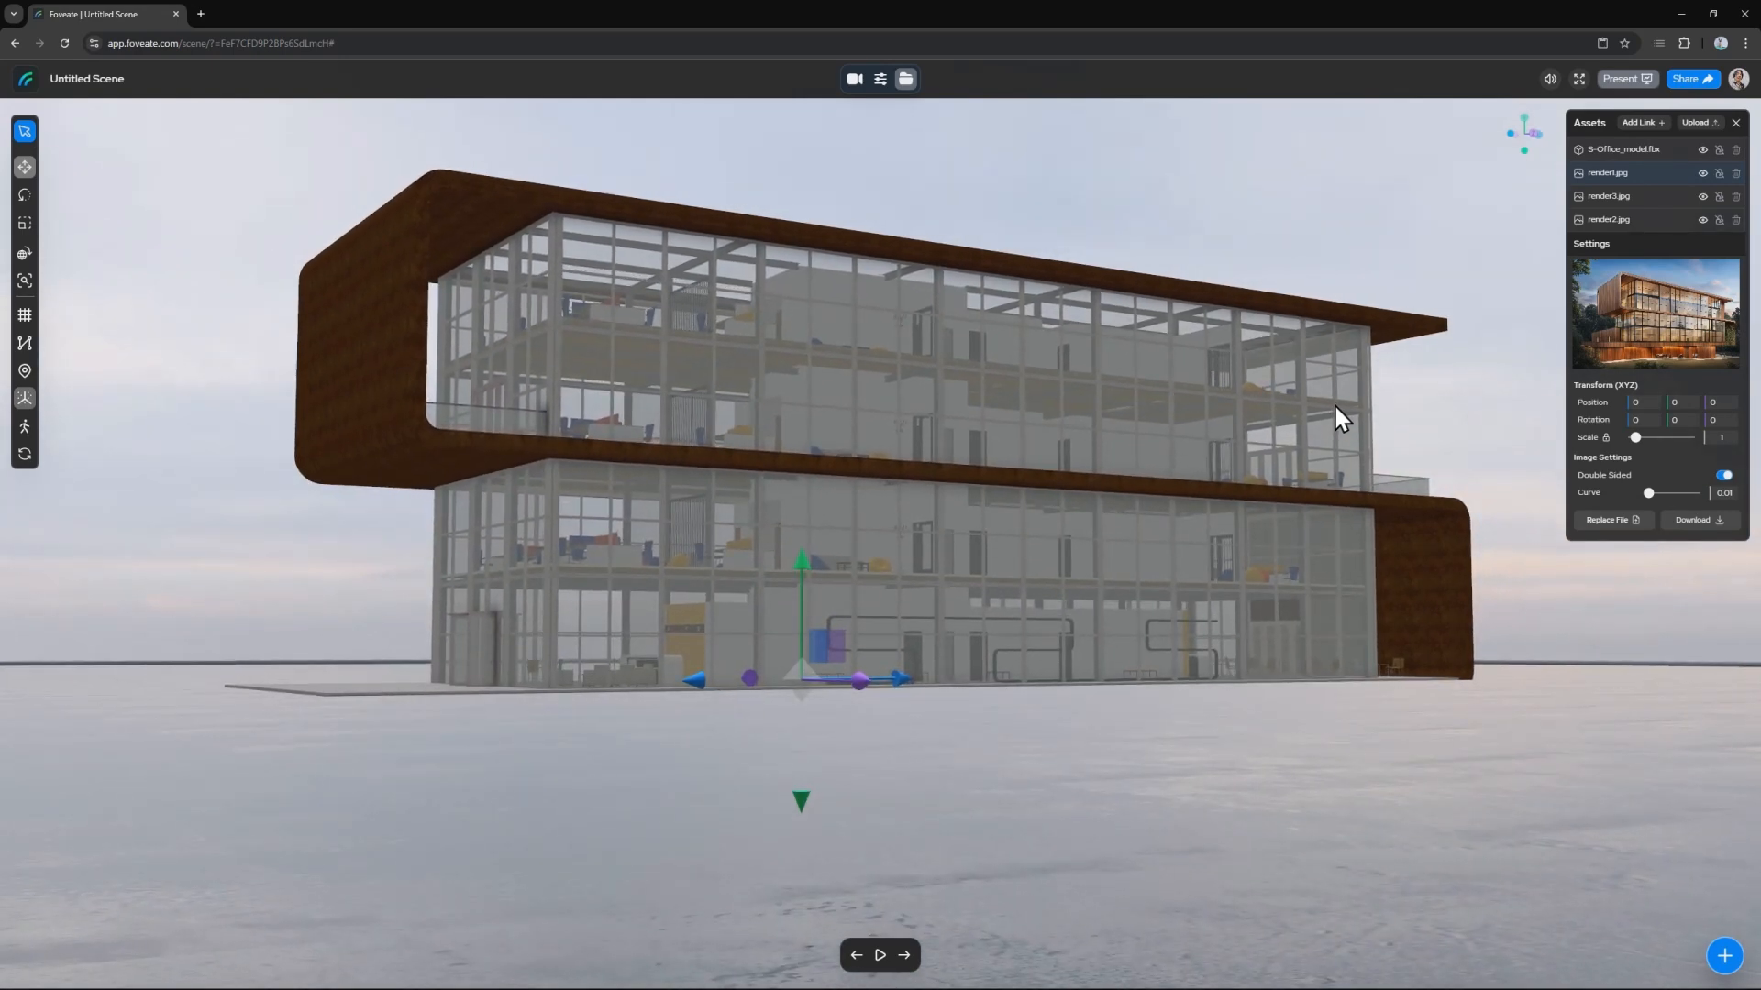
left_click(1334, 405)
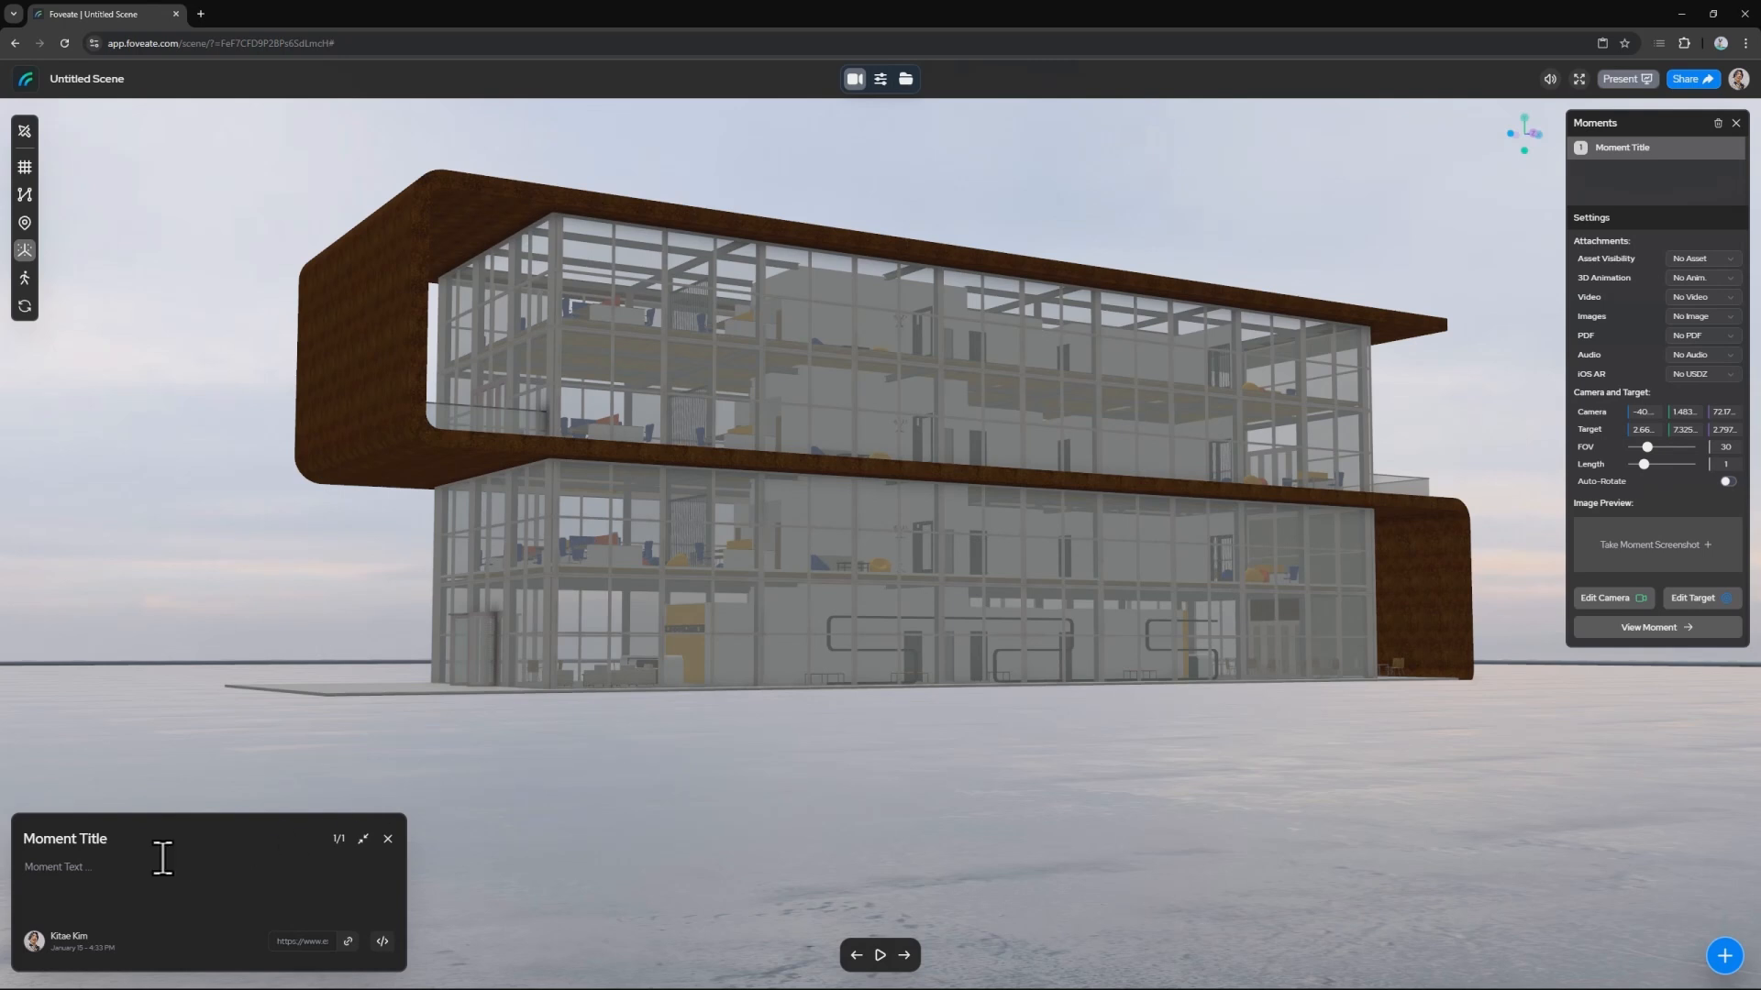
Add a moment for this exterior view with a preview screenshot, title it Moment 1 and attach render1.jpg
double_click(100, 847)
type("1")
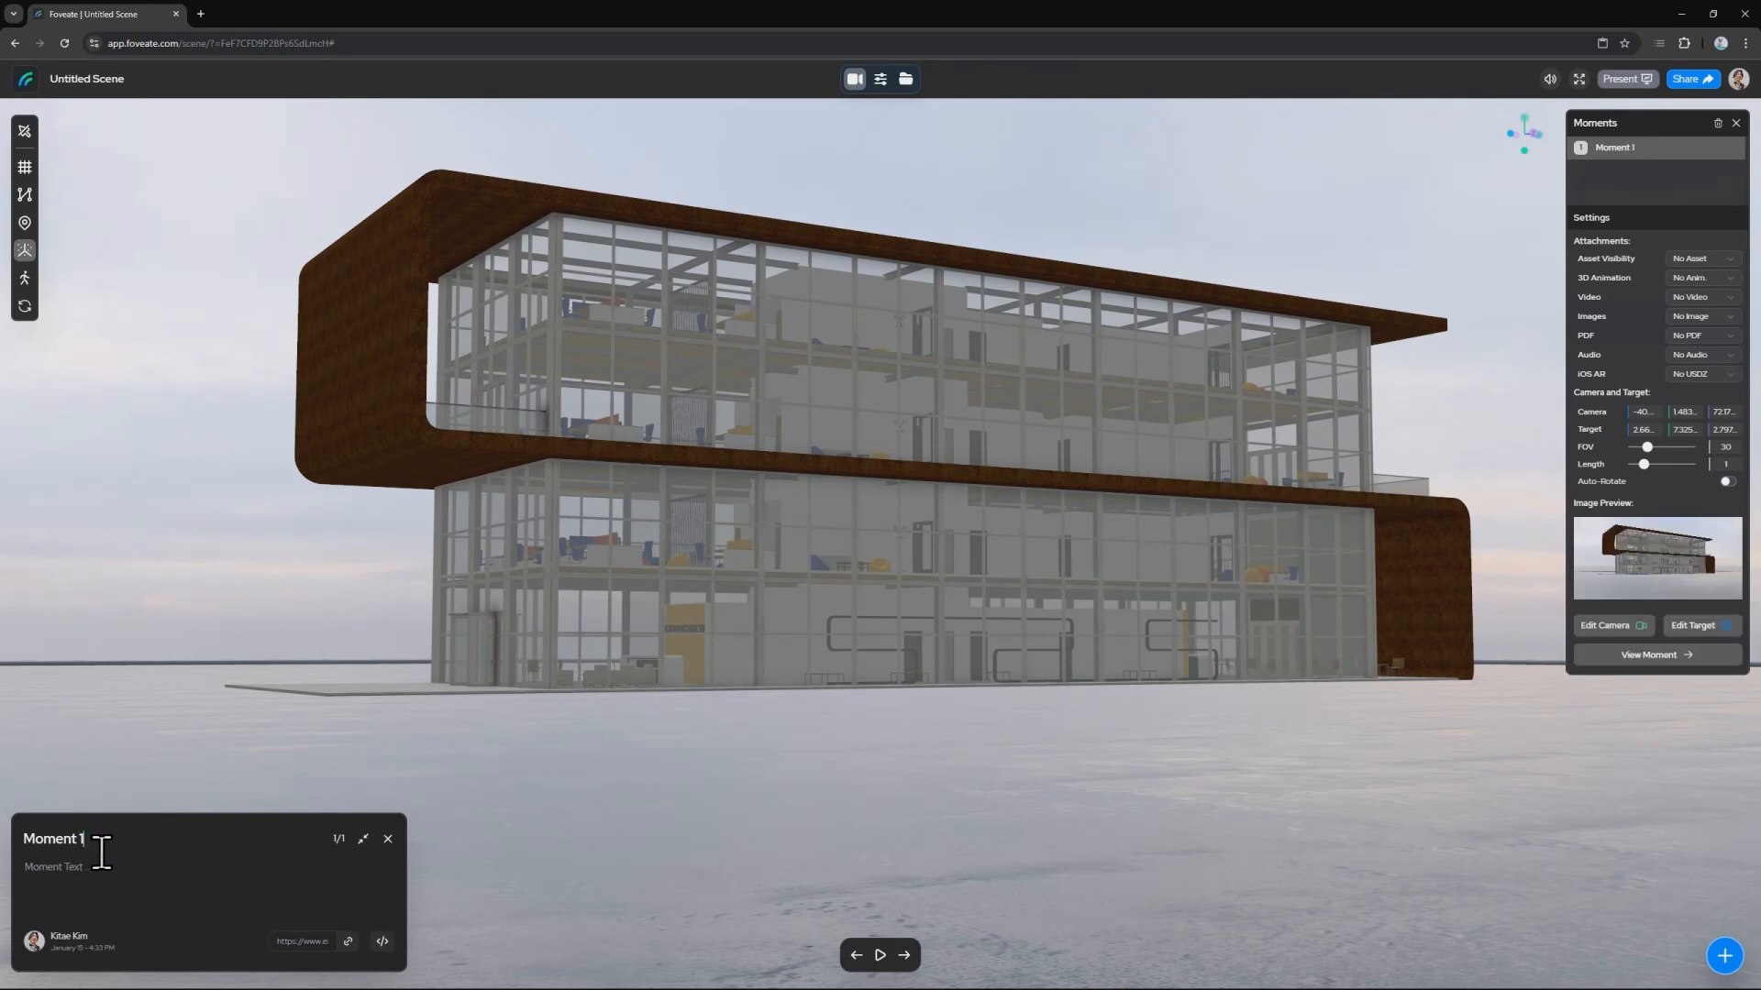
left_click(105, 878)
left_click(1690, 317)
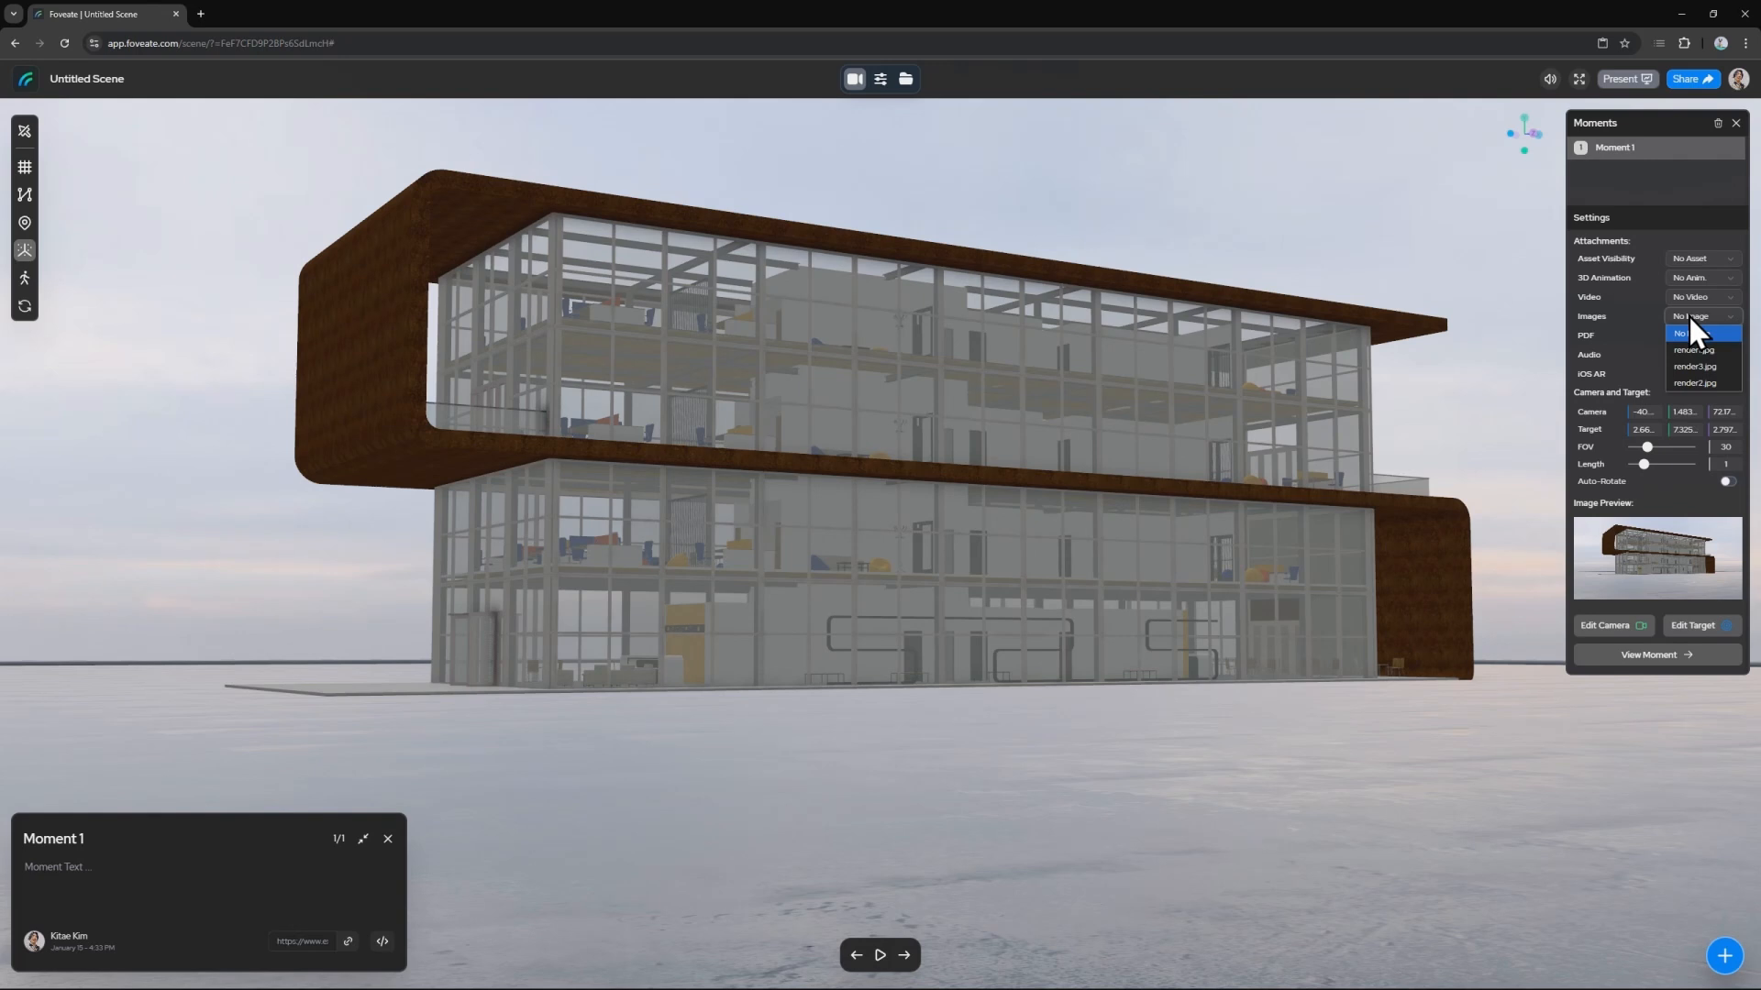
left_click(1692, 349)
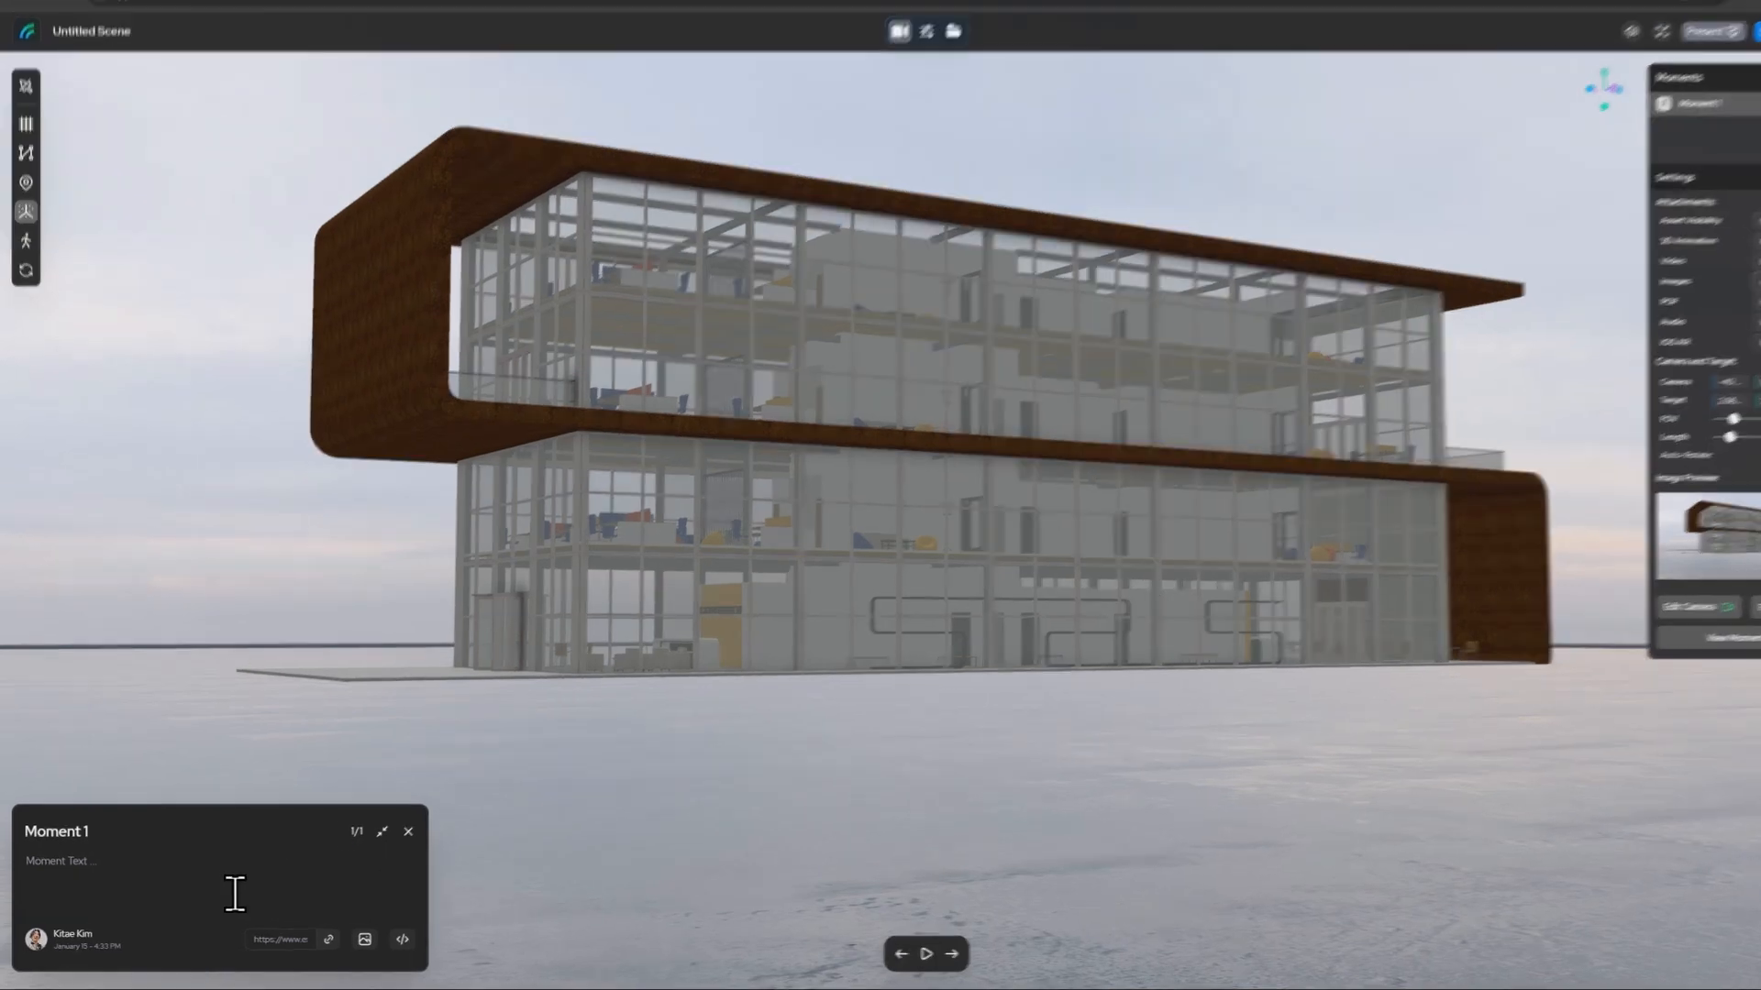
Enter "Render 1 of office." as the description text of Moment 1
left_click(219, 900)
left_click(329, 855)
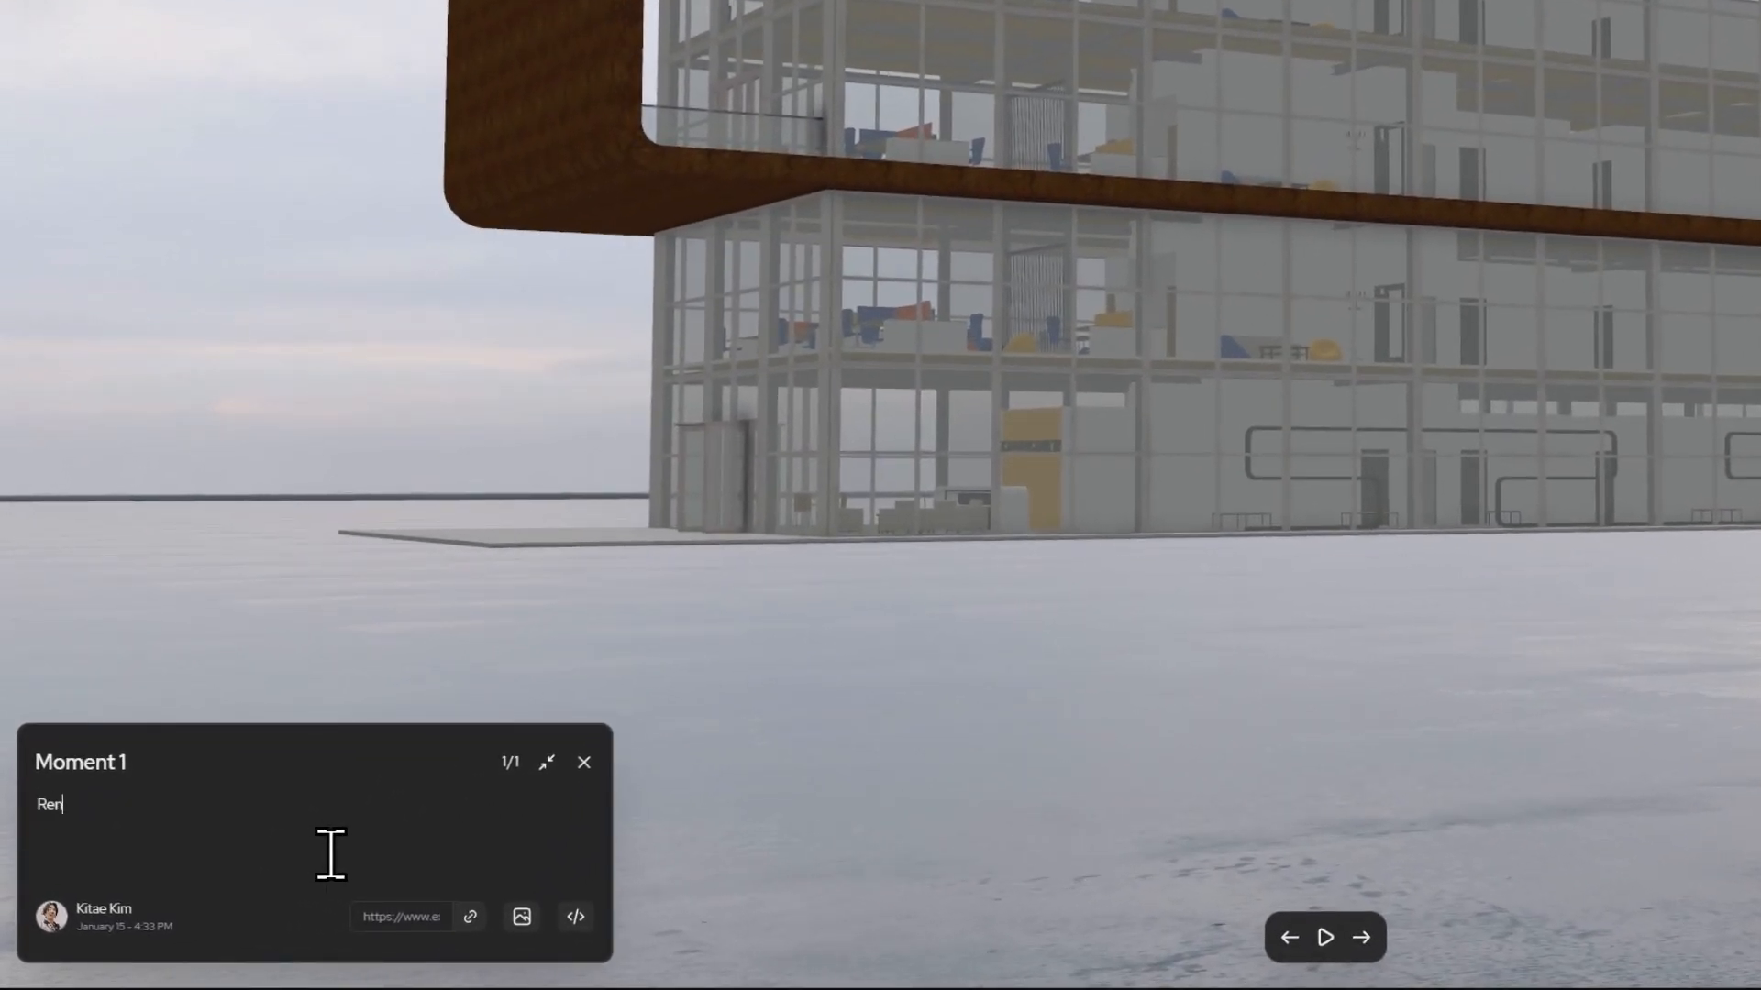
type("Render 1 of office.")
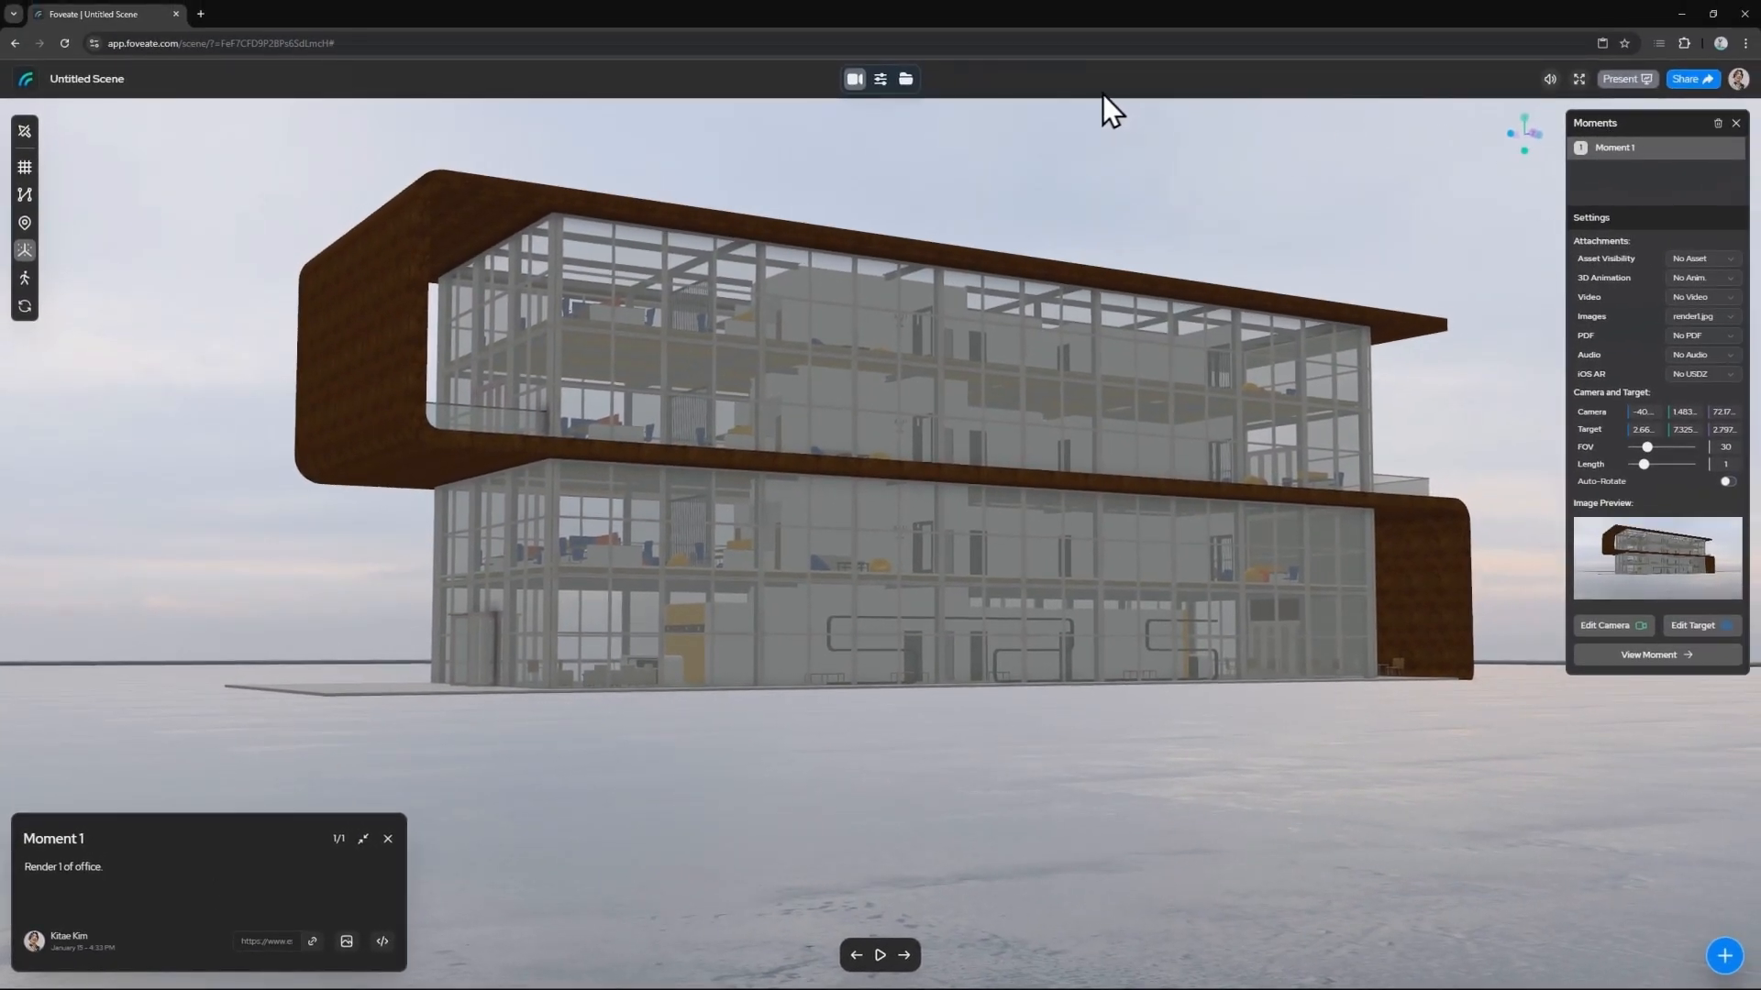
Frame the open top floor from above to match render2.jpg and save it as Moment 2 with render2.jpg attached
left_click(908, 79)
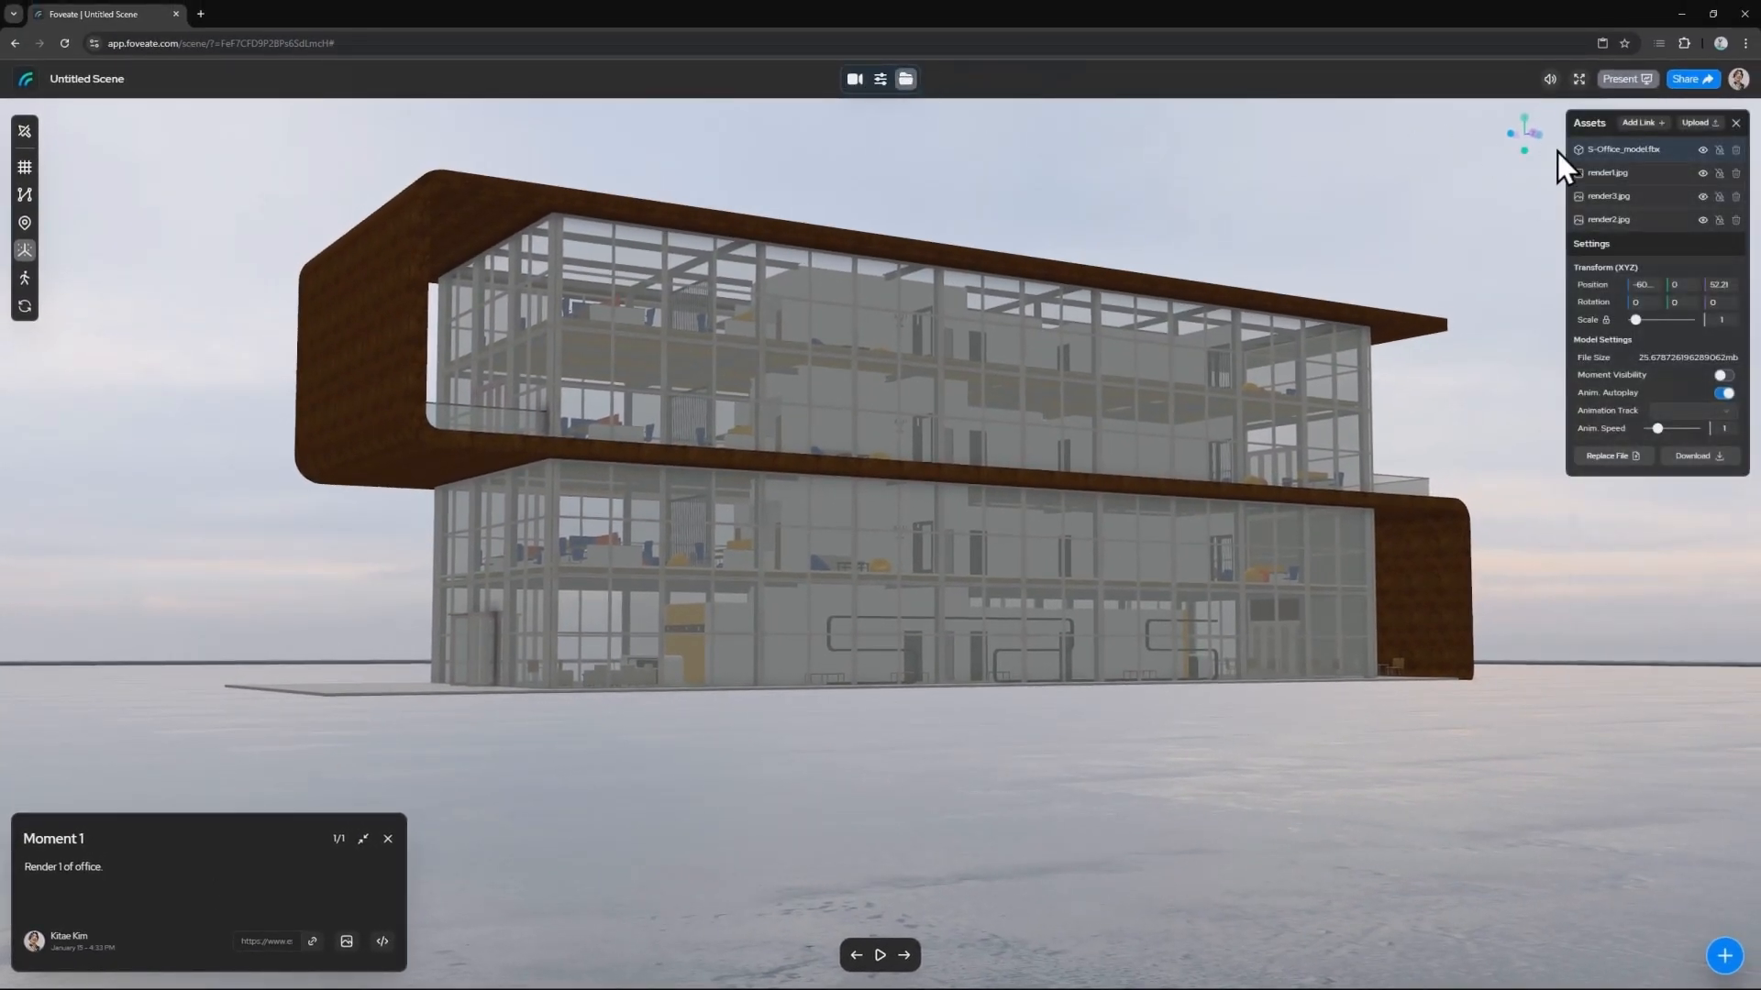
left_click(1629, 200)
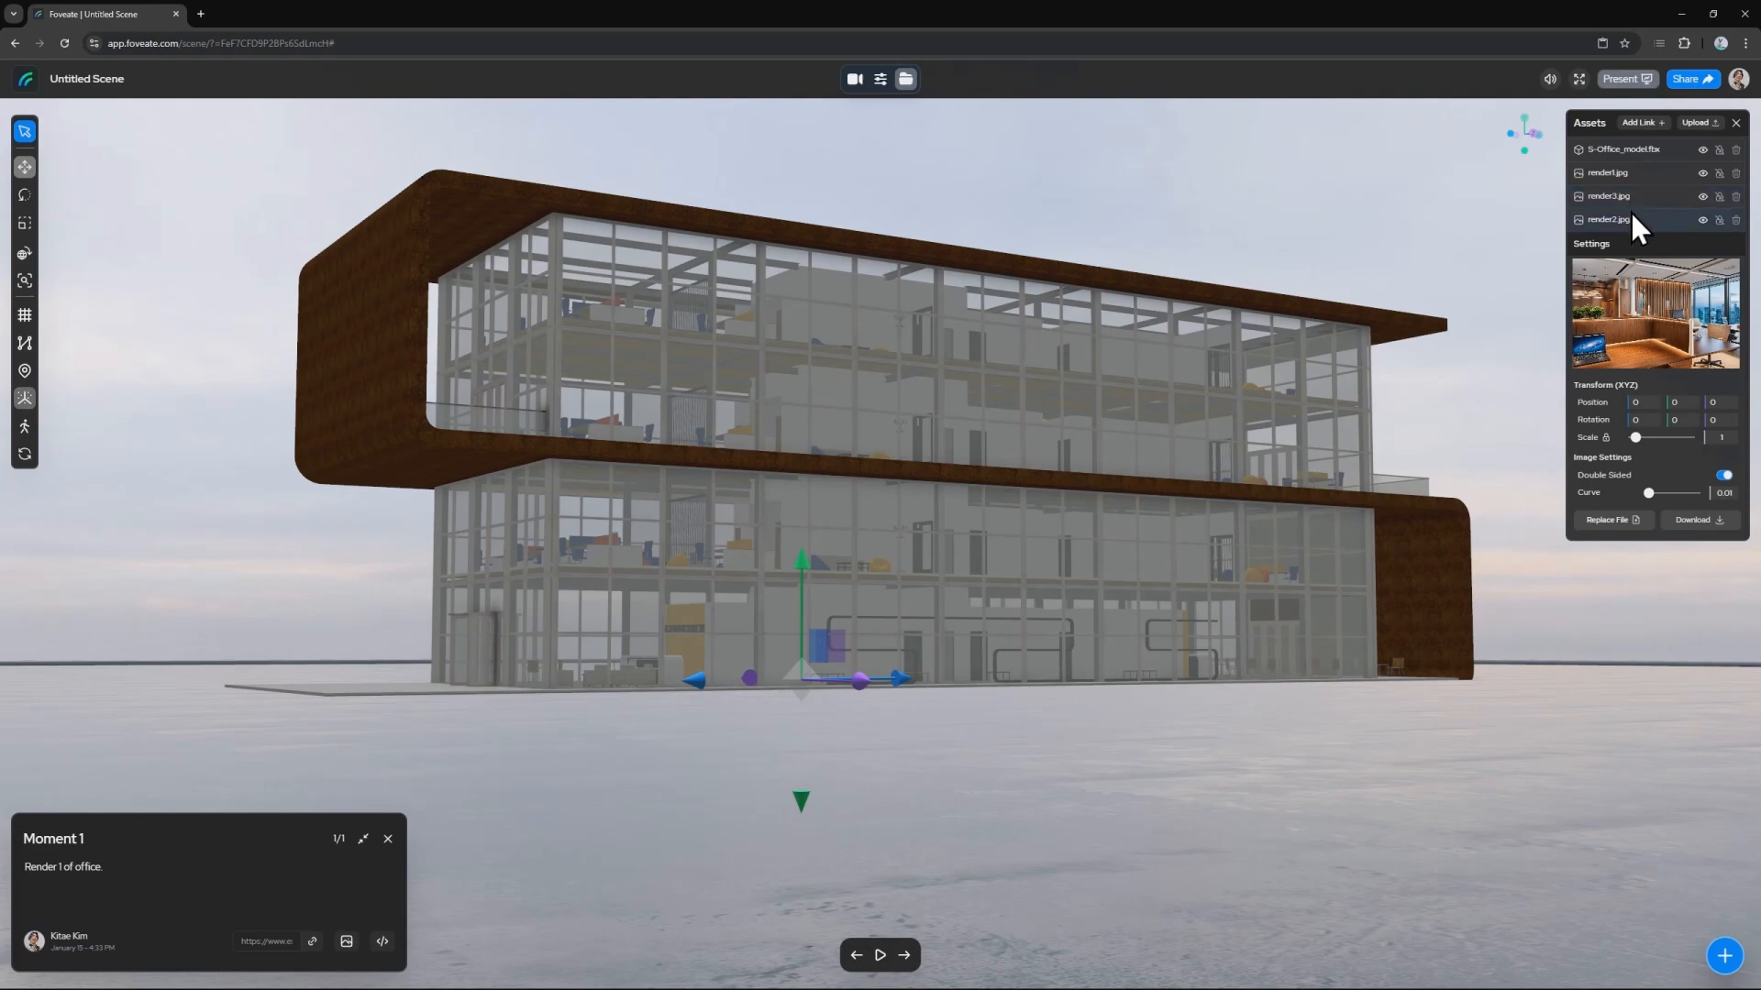
left_click(1631, 212)
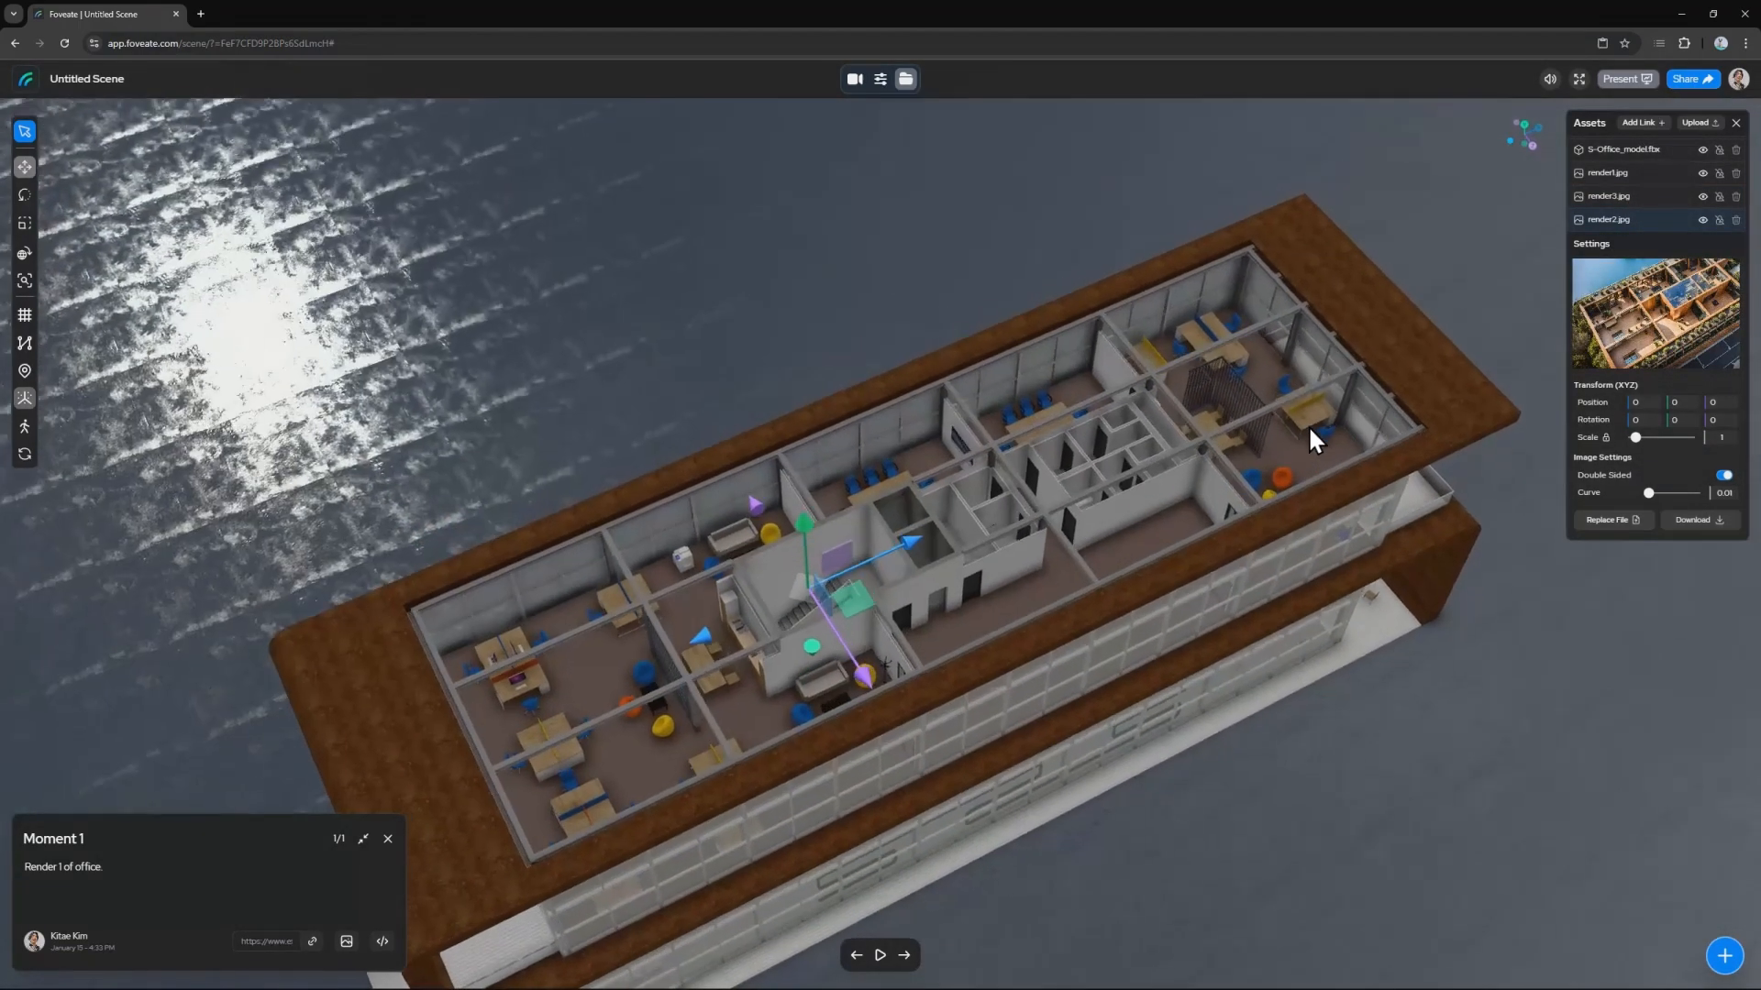
left_click(1284, 451)
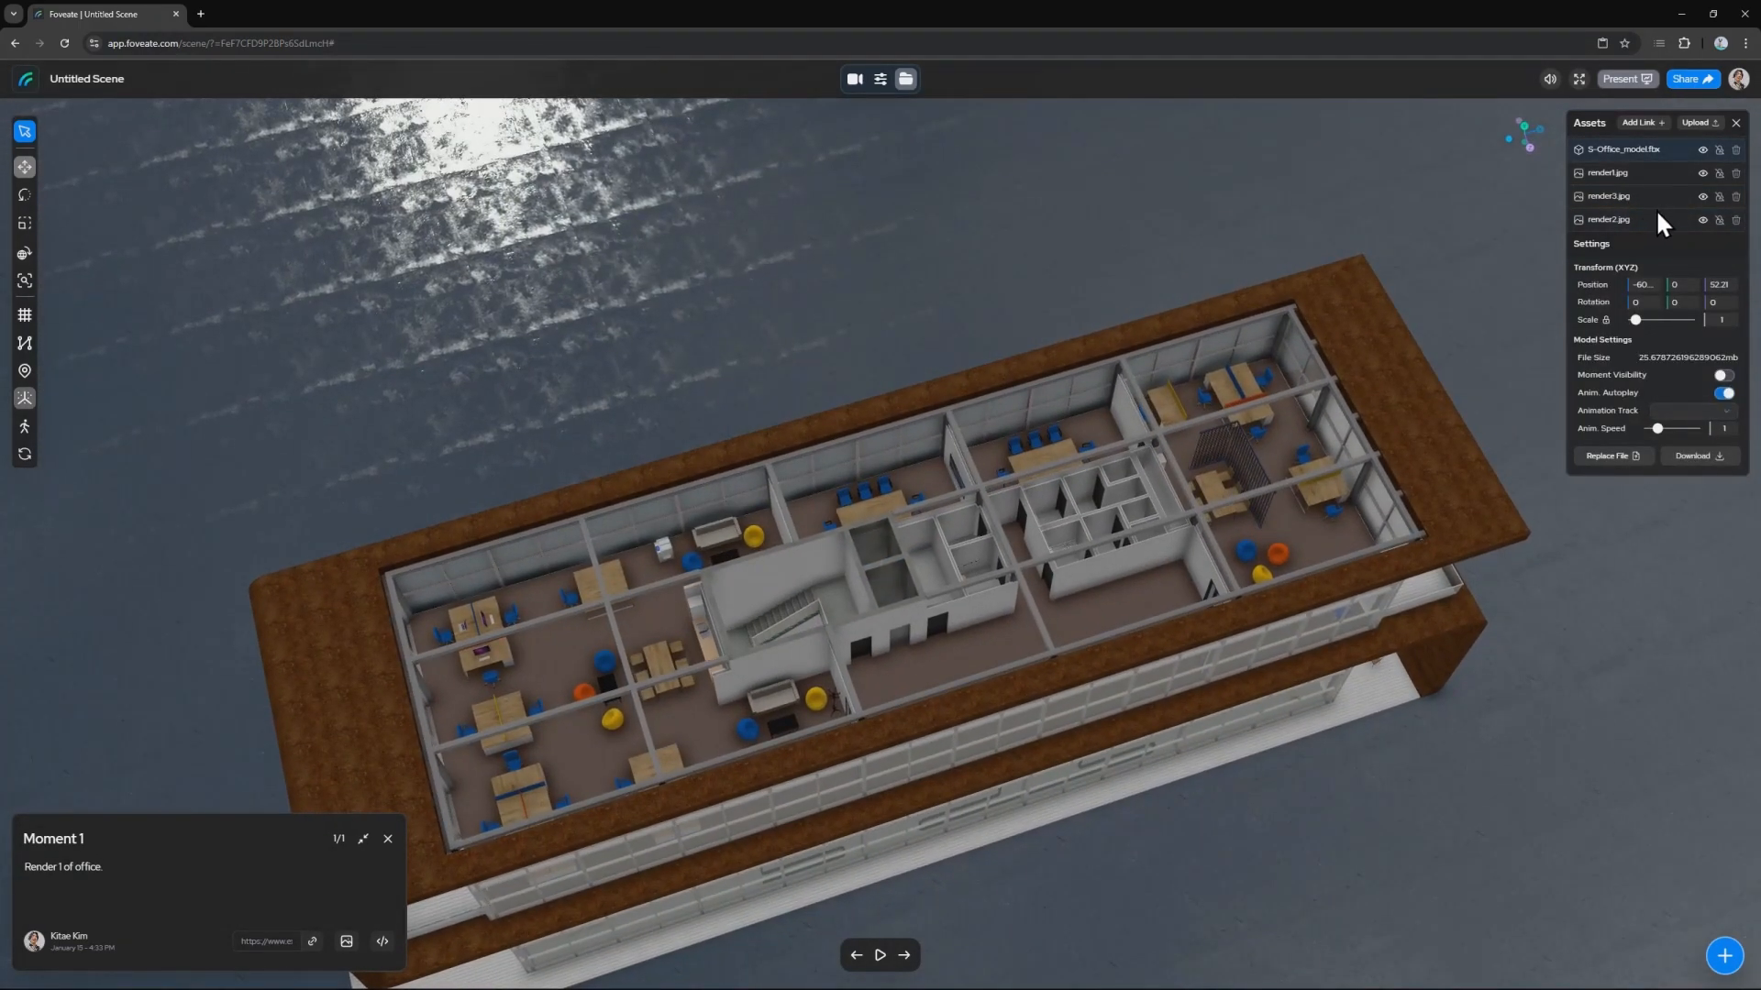
left_click(1638, 220)
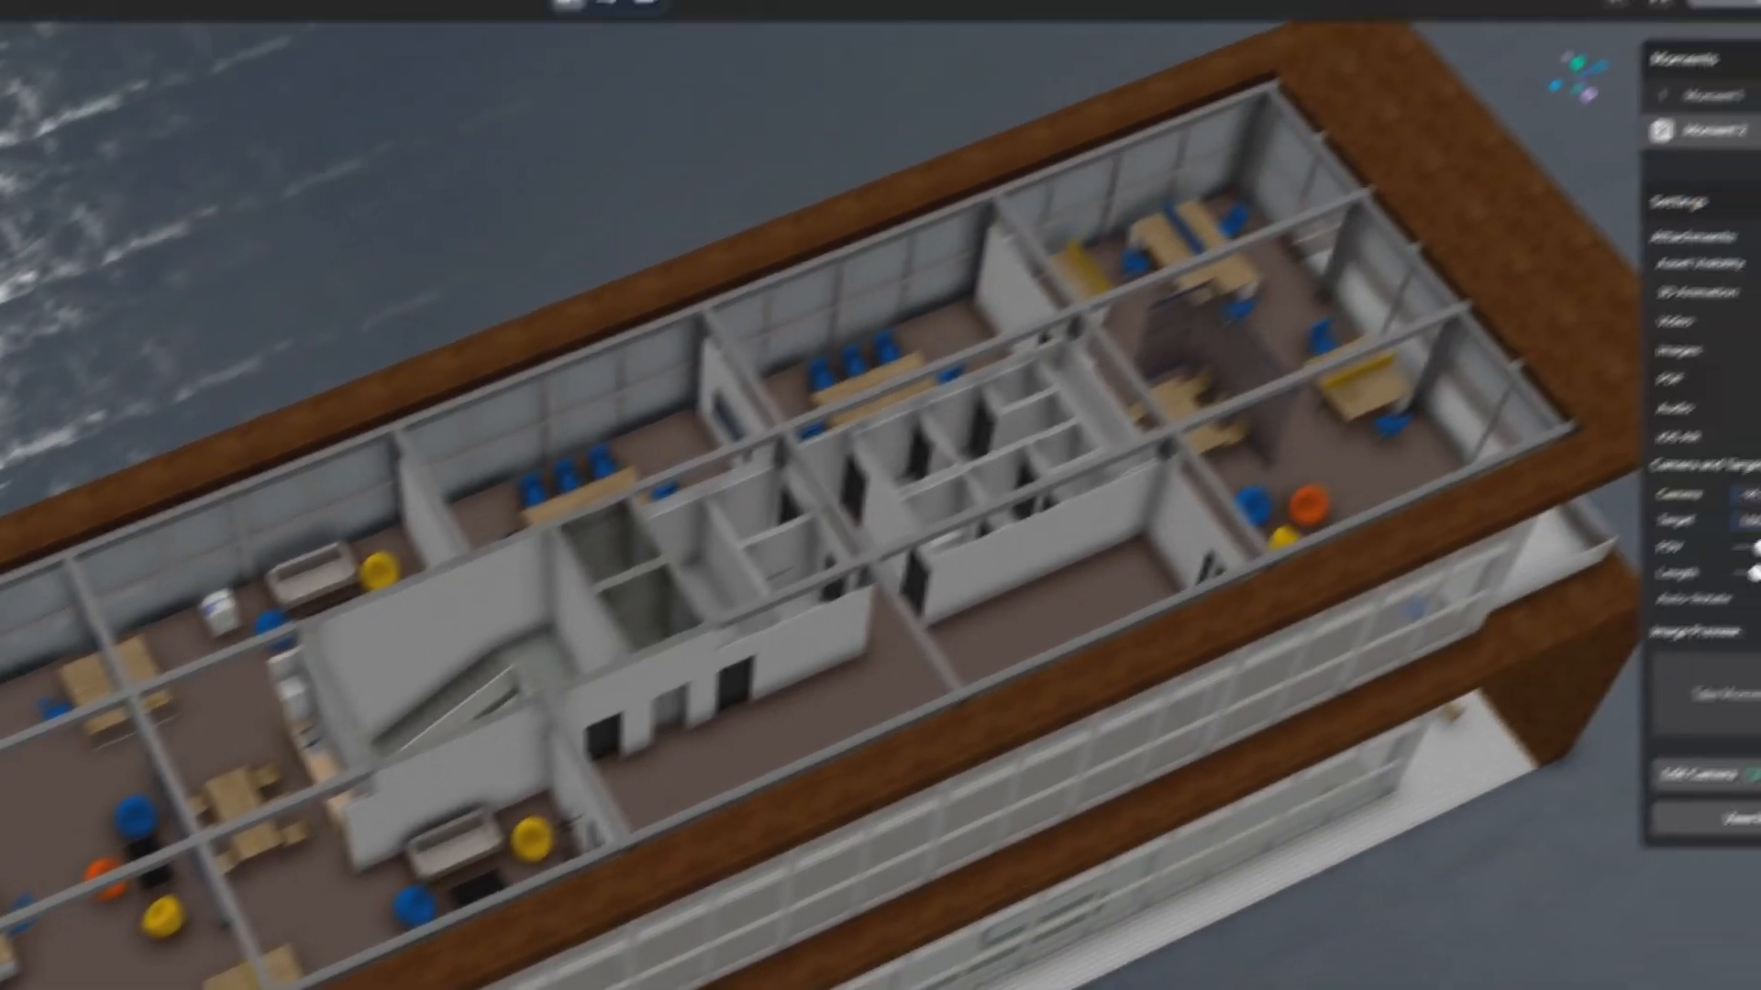
left_click(1675, 476)
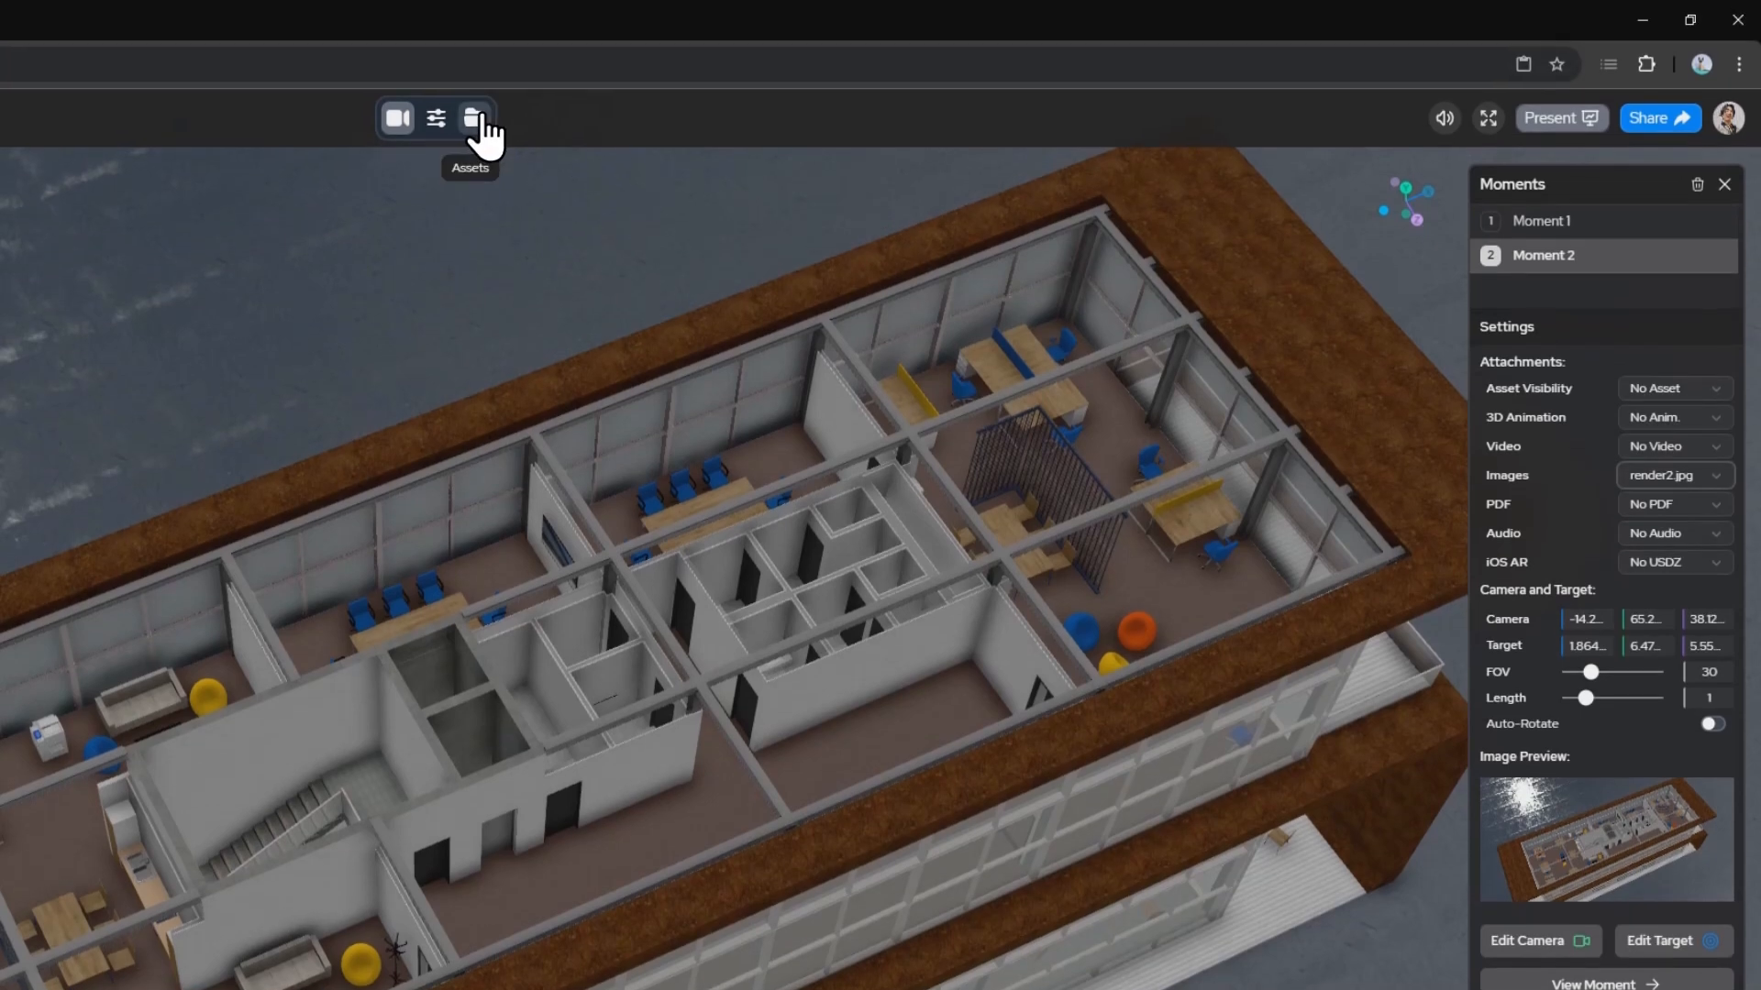
Select the render3.jpg asset and nudge it to X position -0.09
left_click(475, 119)
left_click(1585, 297)
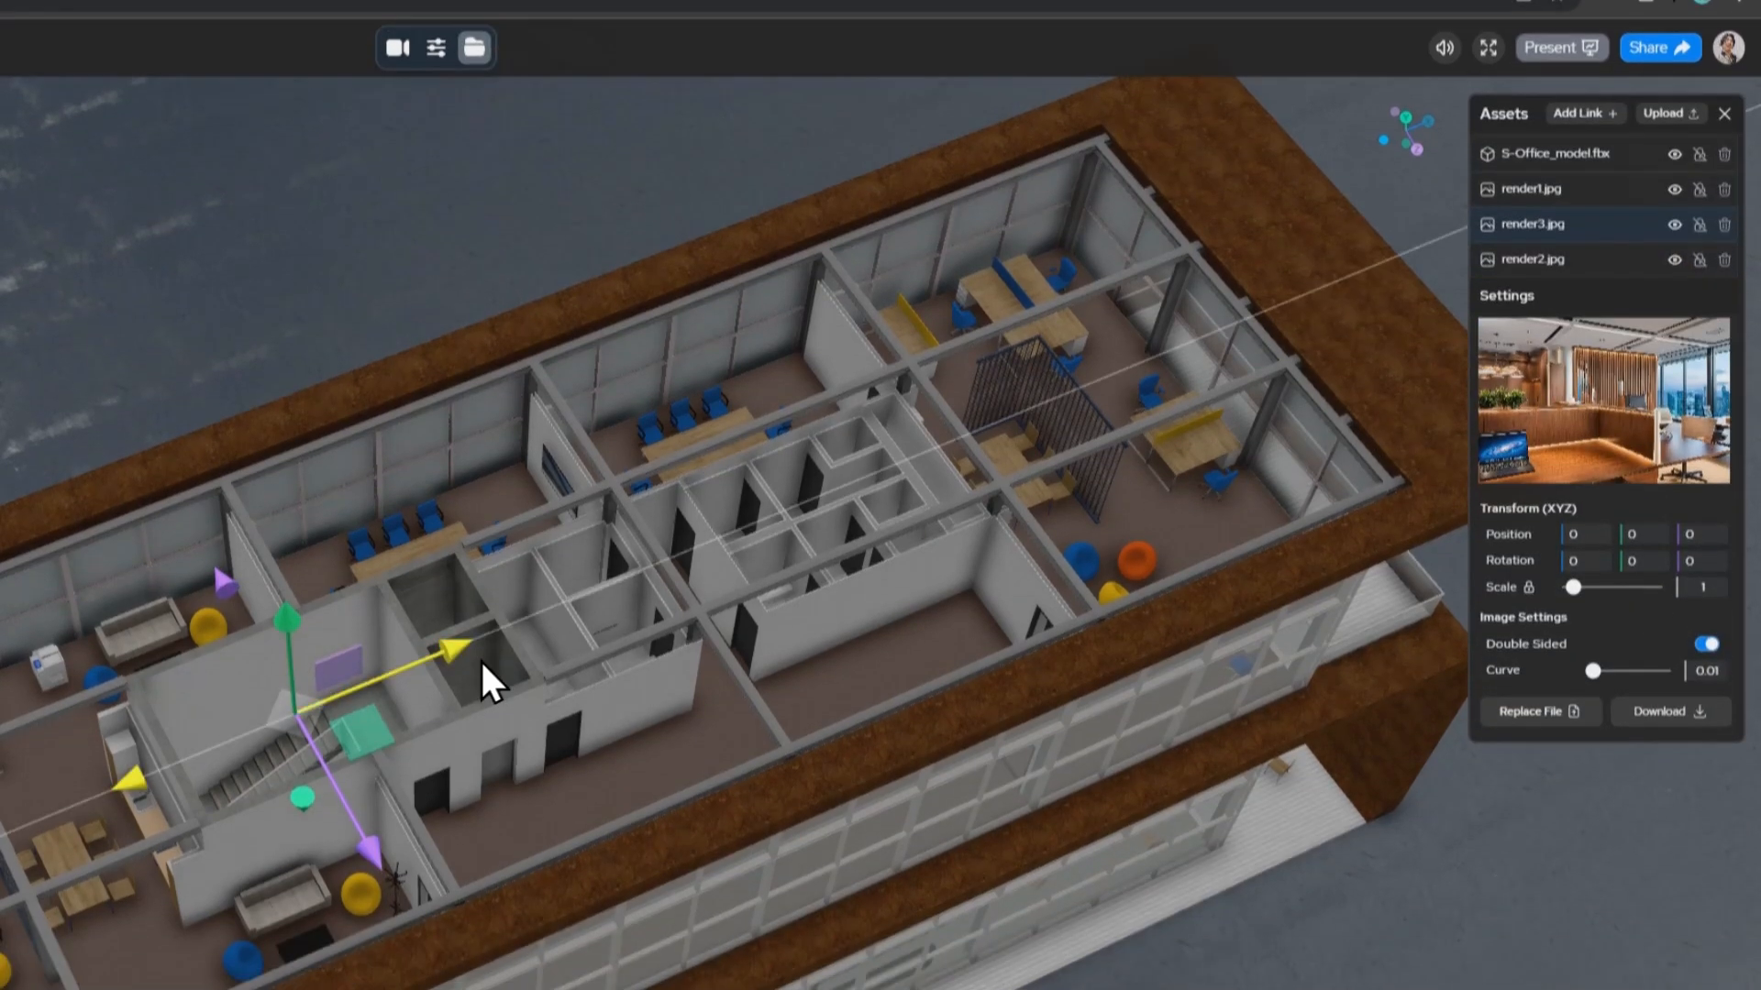
mouse_move(461, 733)
left_mouse_down()
mouse_move(479, 738)
mouse_move(450, 761)
left_mouse_up()
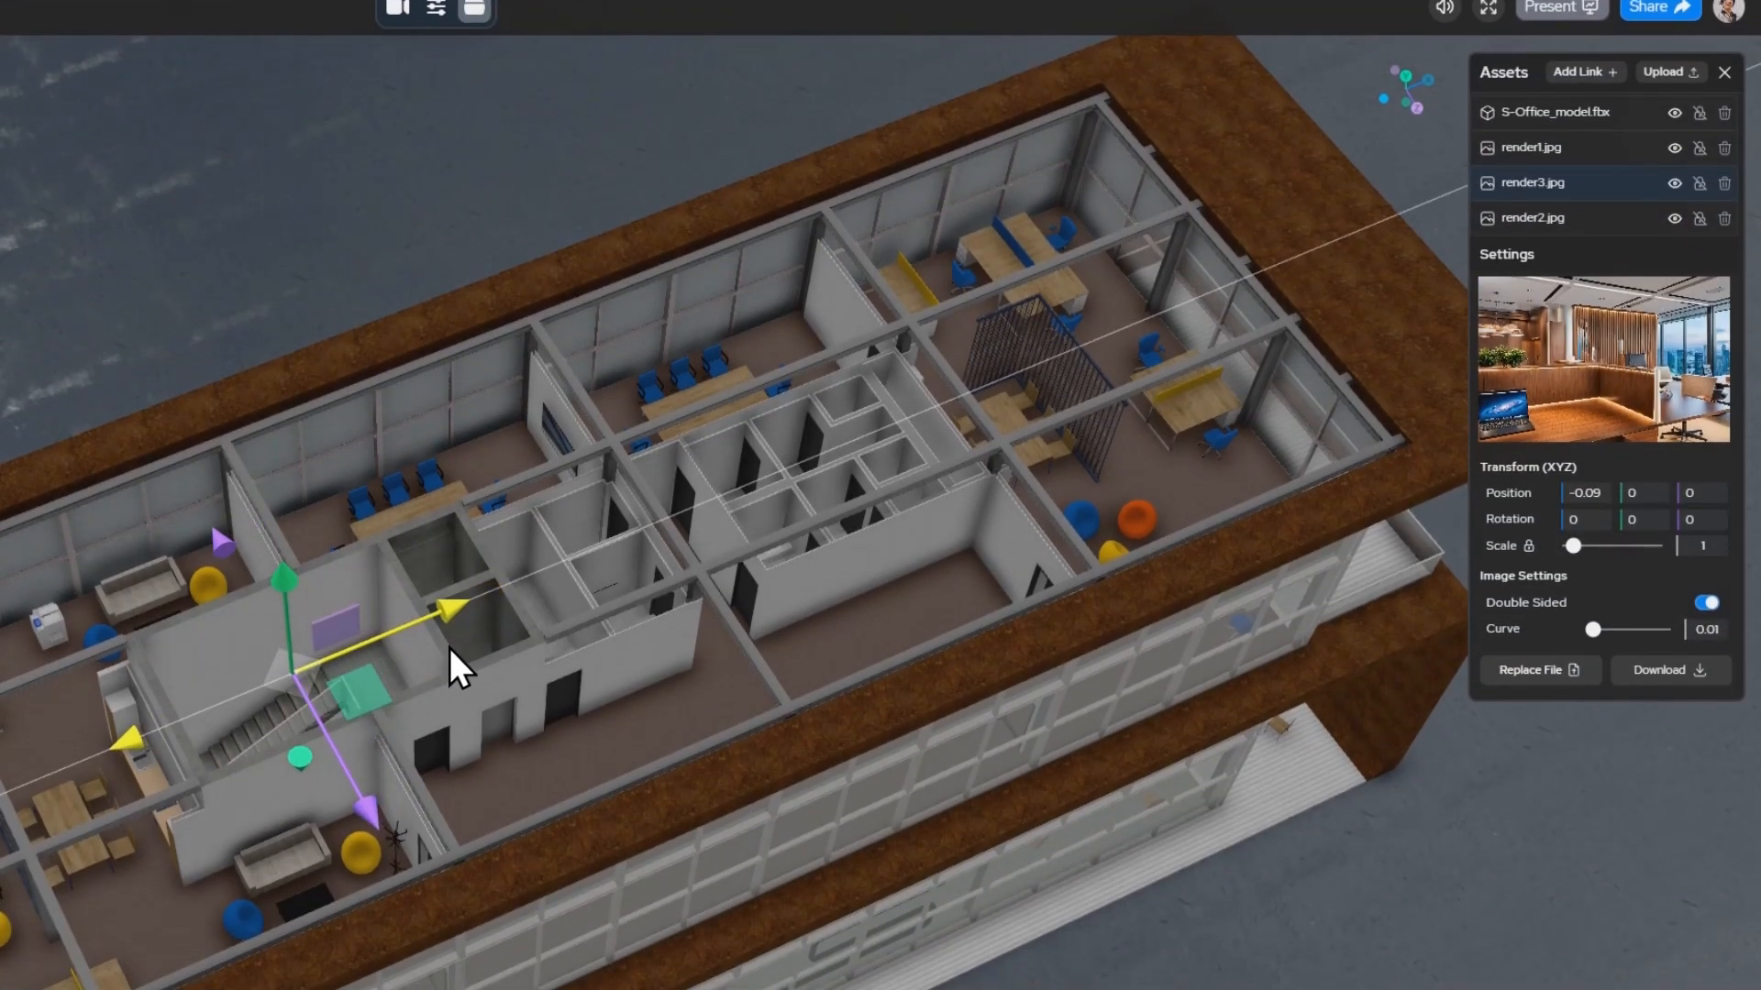
left_click(454, 648)
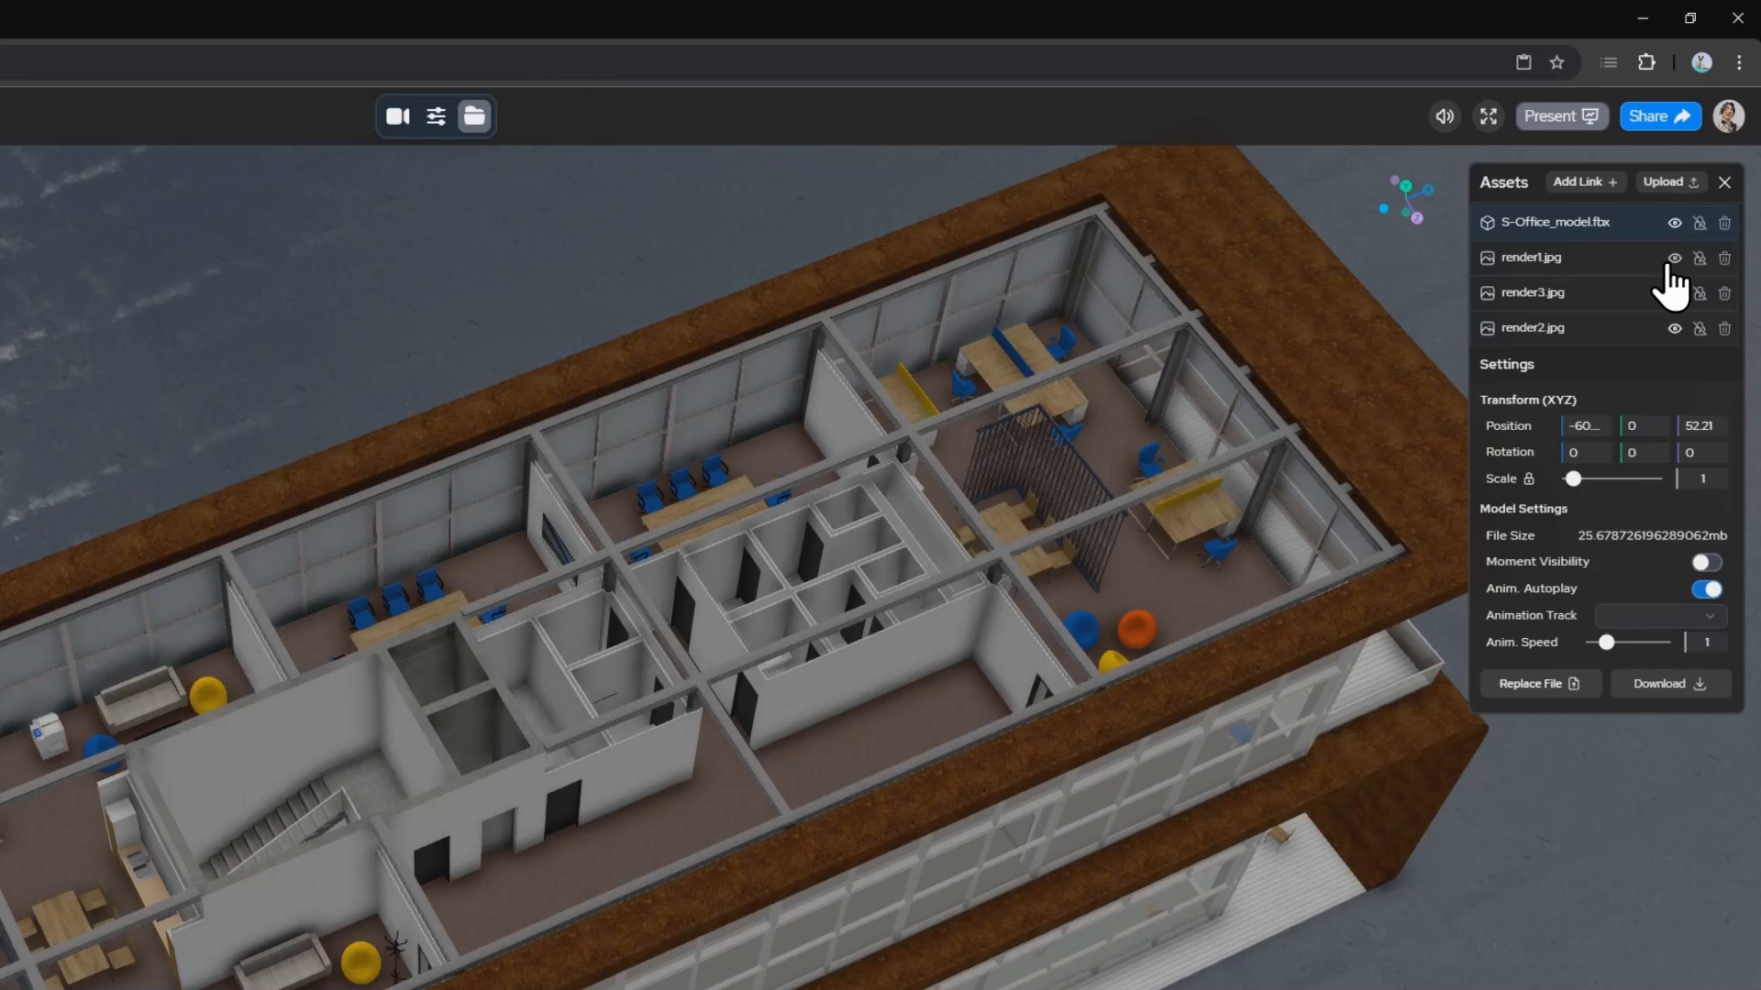
Hide render1.jpg, render3.jpg and render2.jpg in the scene and select render3.jpg as the view reference
left_click(1674, 148)
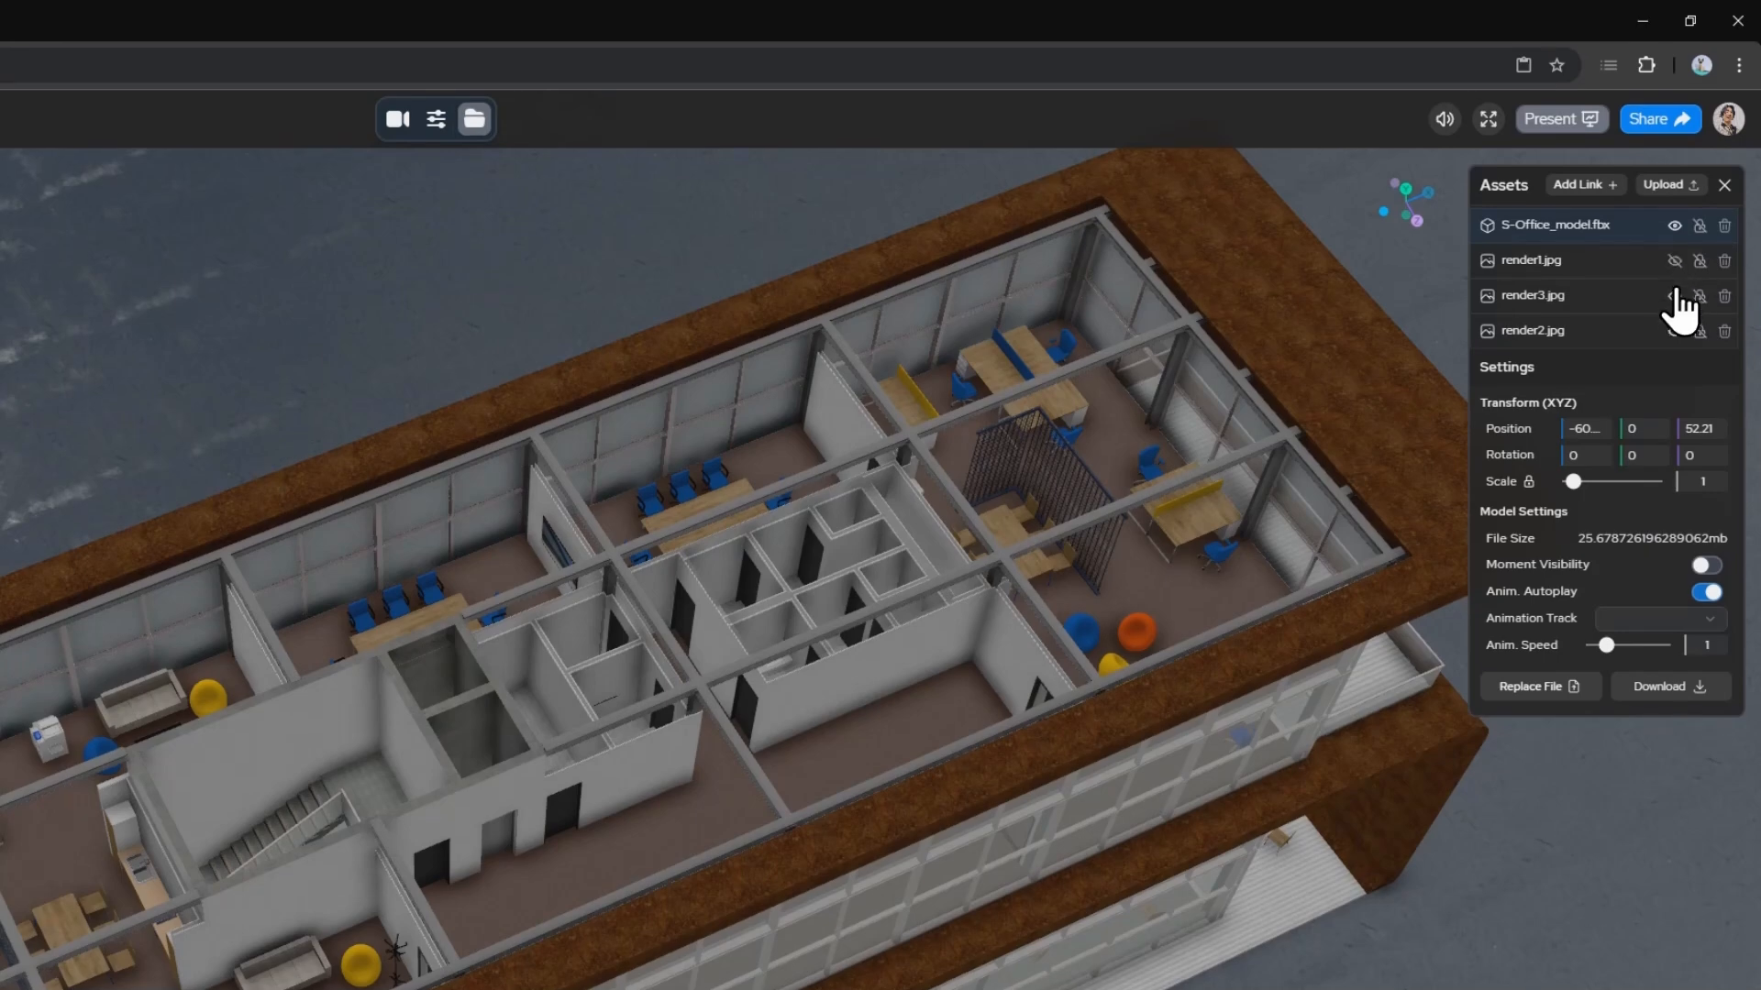
left_click(1527, 332)
left_click(1537, 294)
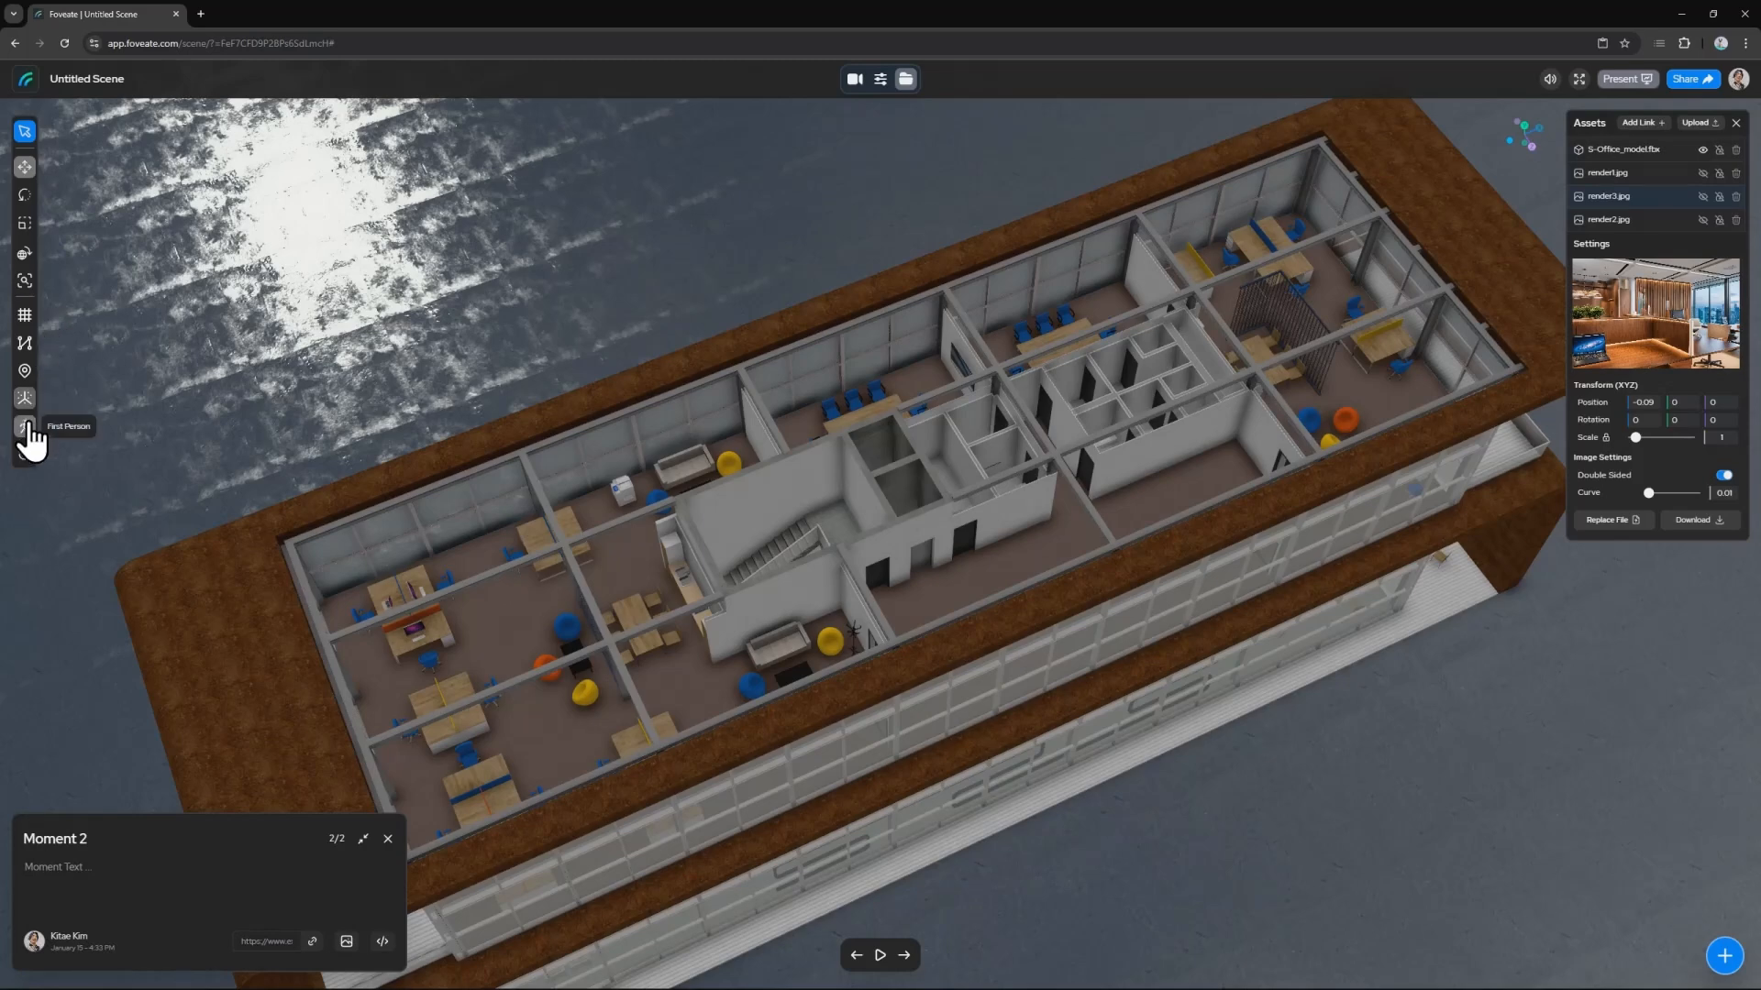
Switch to first-person navigation and move from the aerial view toward the workstations on the open top floor
left_click(25, 427)
left_click_drag(855, 486, 804, 455)
key("a")
key("w")
key("s")
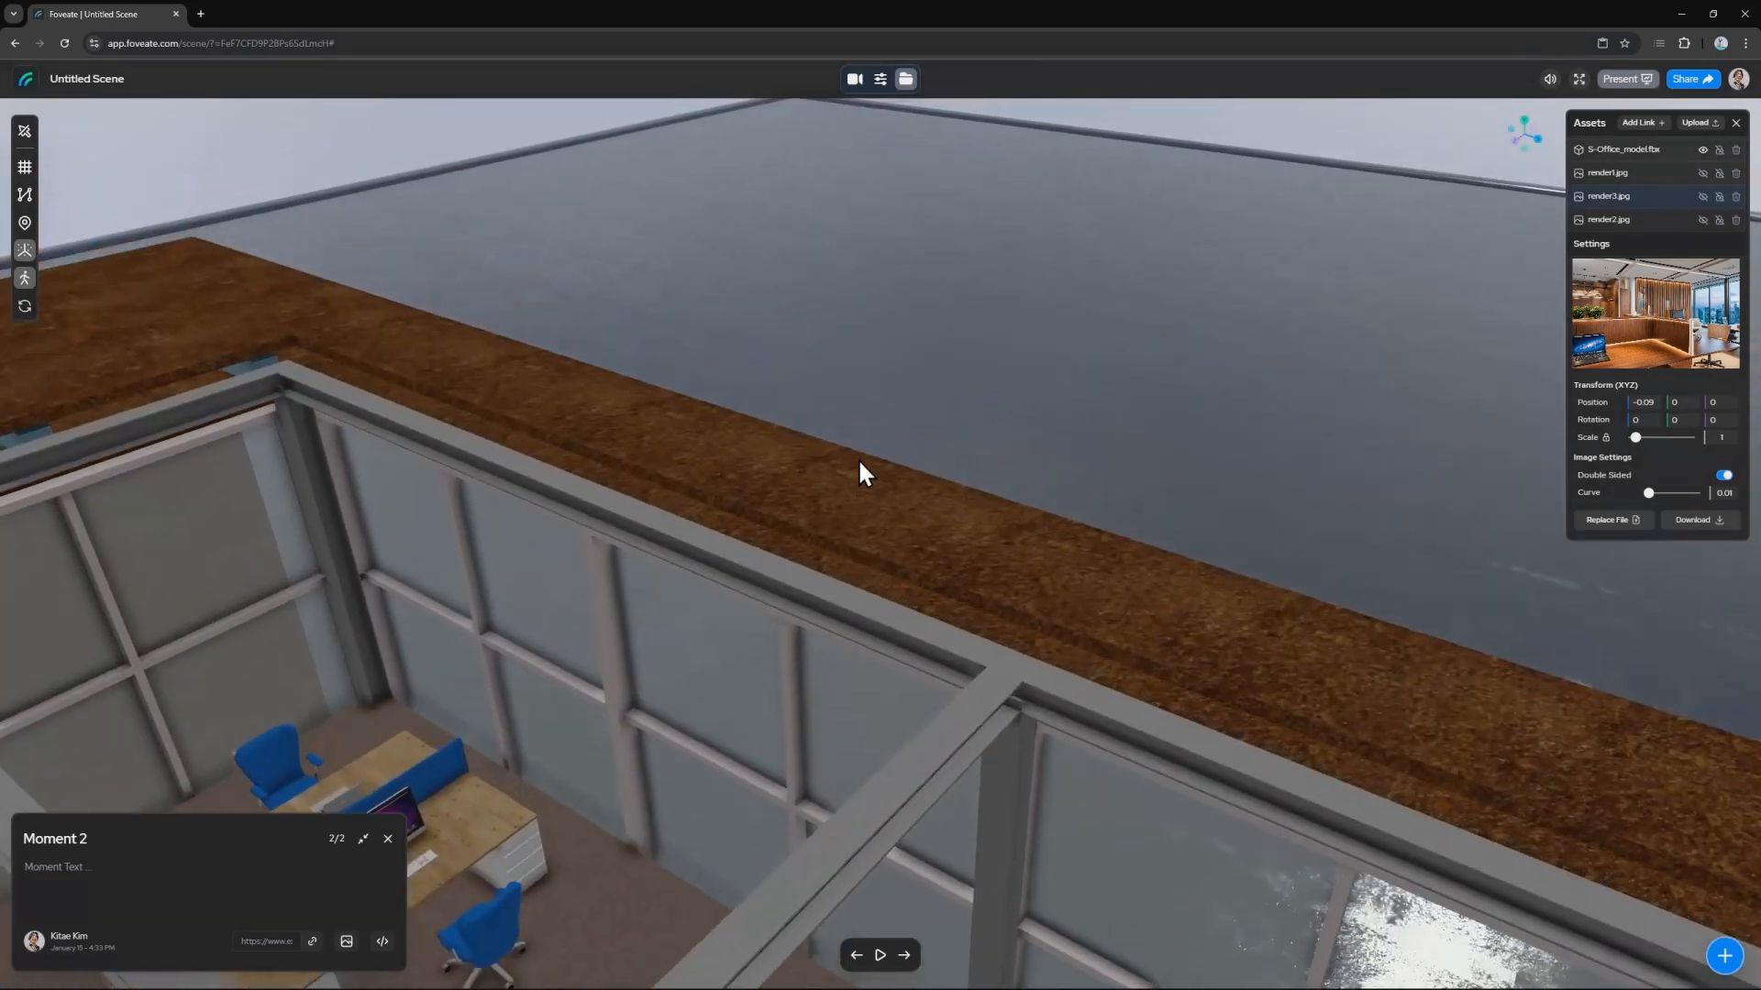
key("a")
key("w")
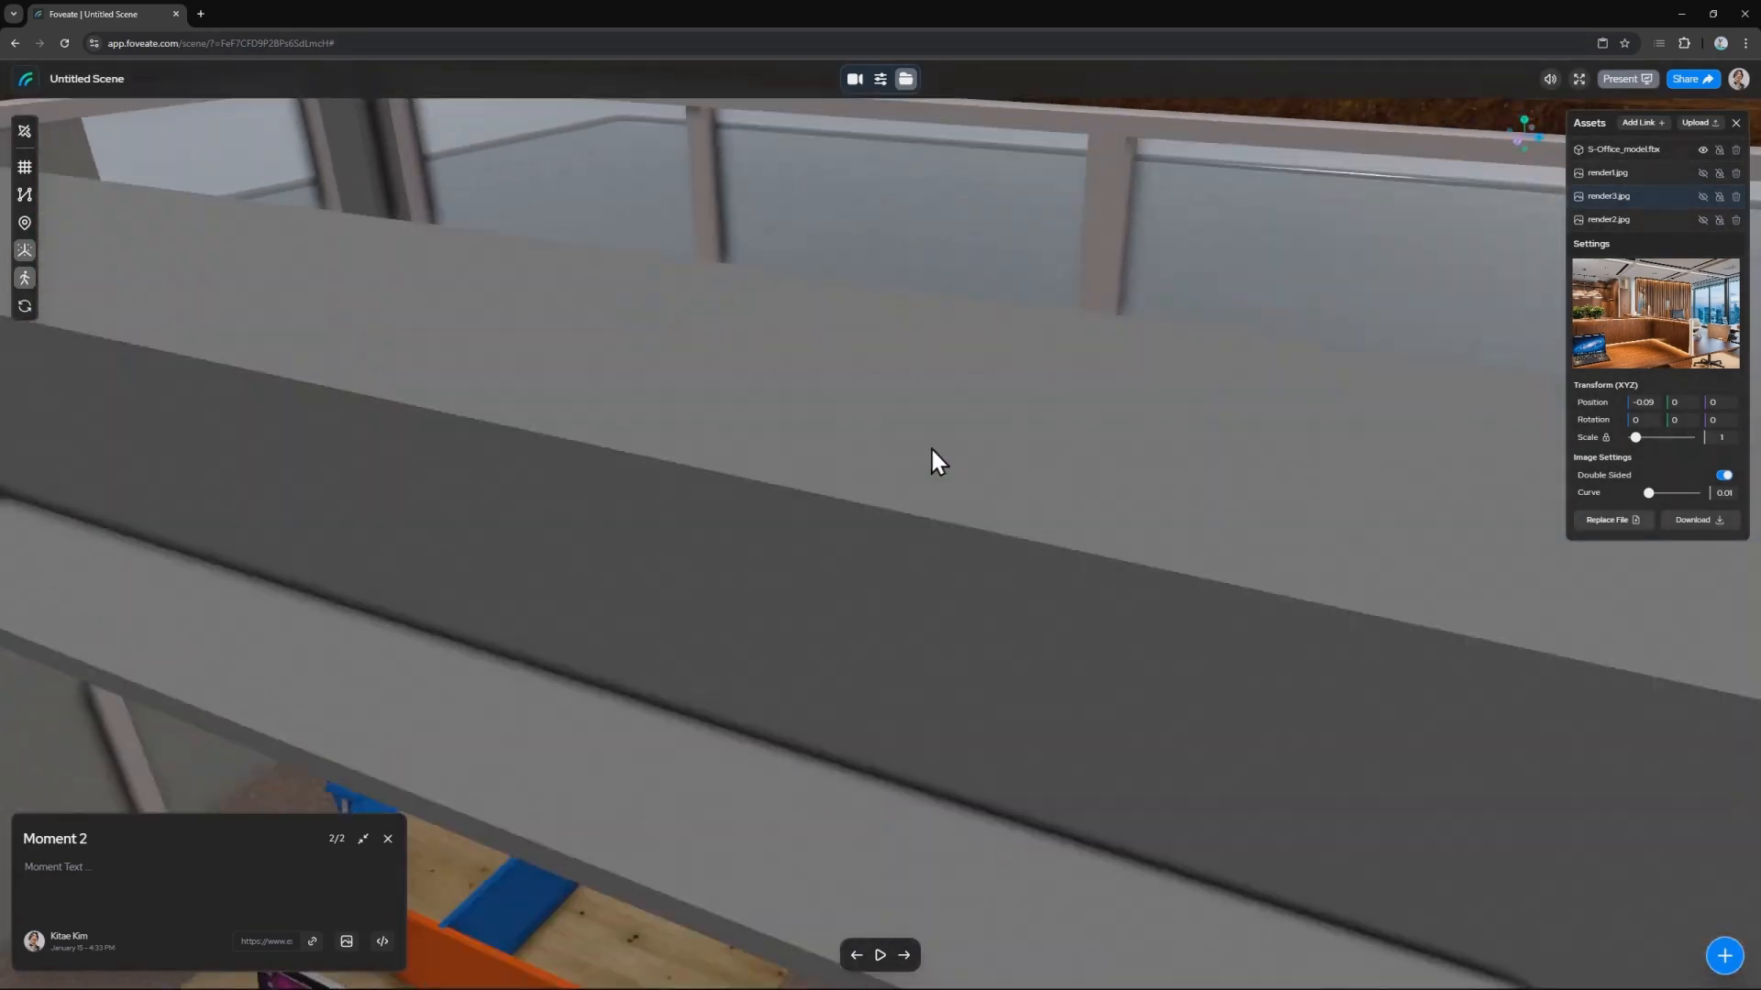
Descend into the top-floor office and frame the workstations just above desk height, facing the slatted partition
left_click_drag(929, 445, 1226, 386)
key("s")
key("w")
key("s")
key("a")
key("q")
key("d")
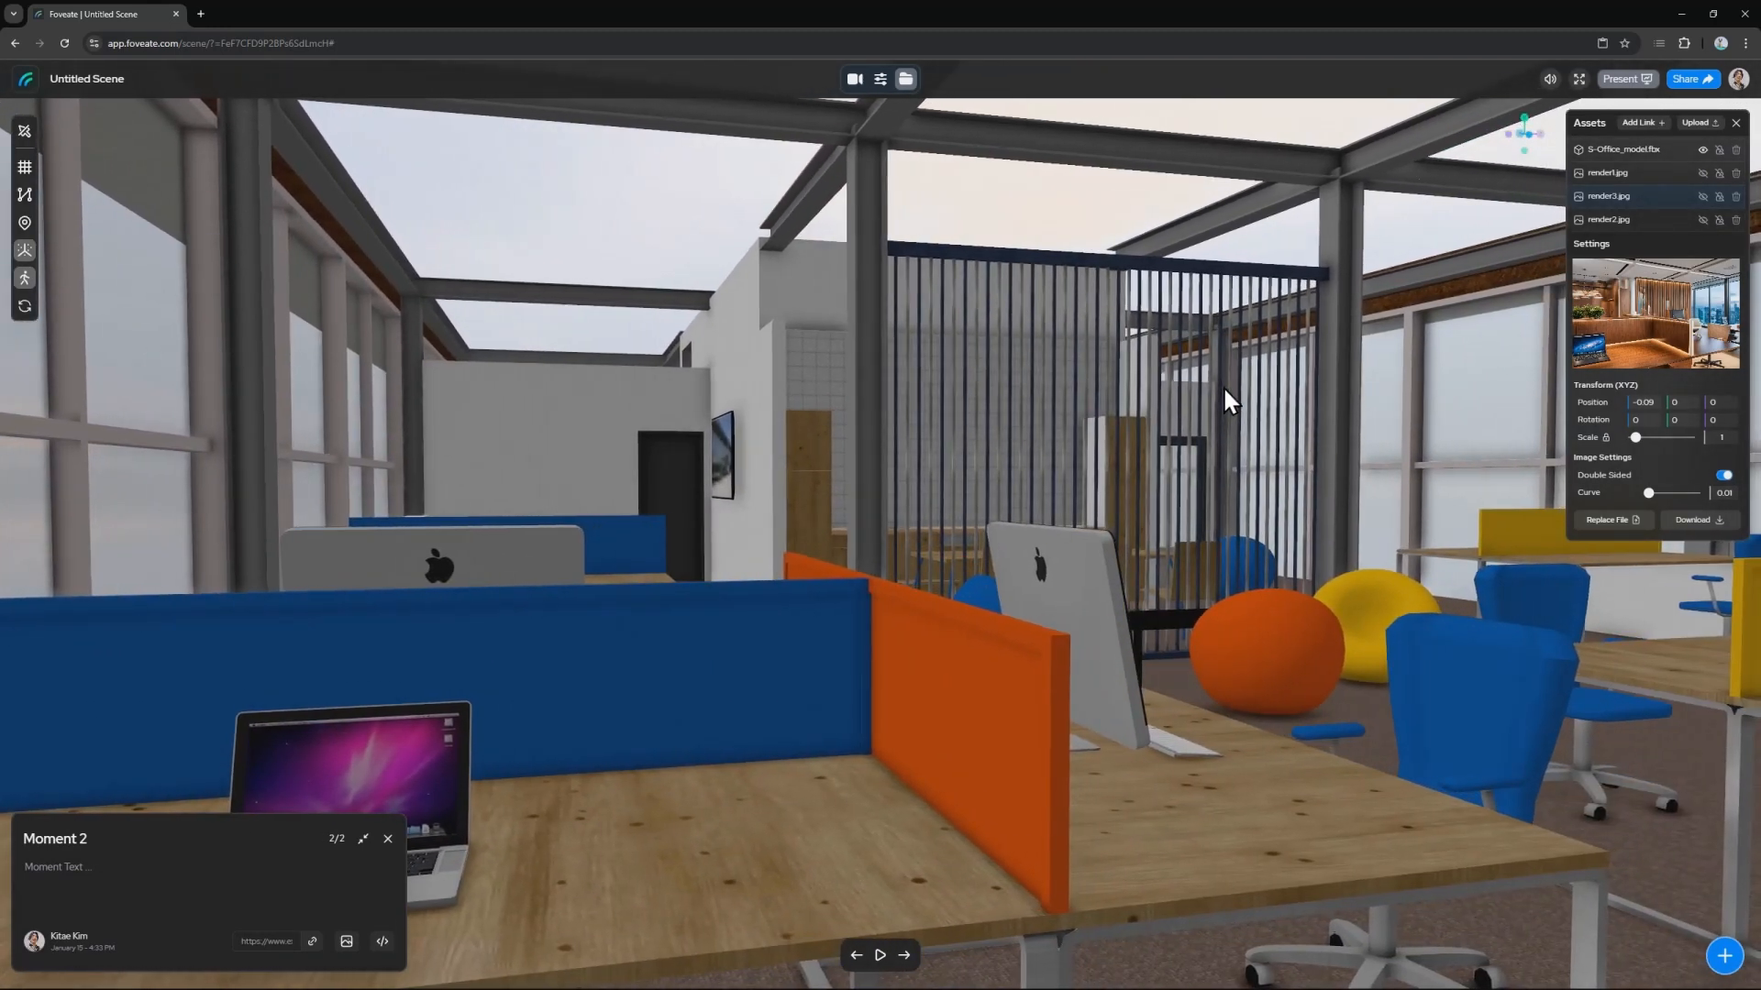
key("e")
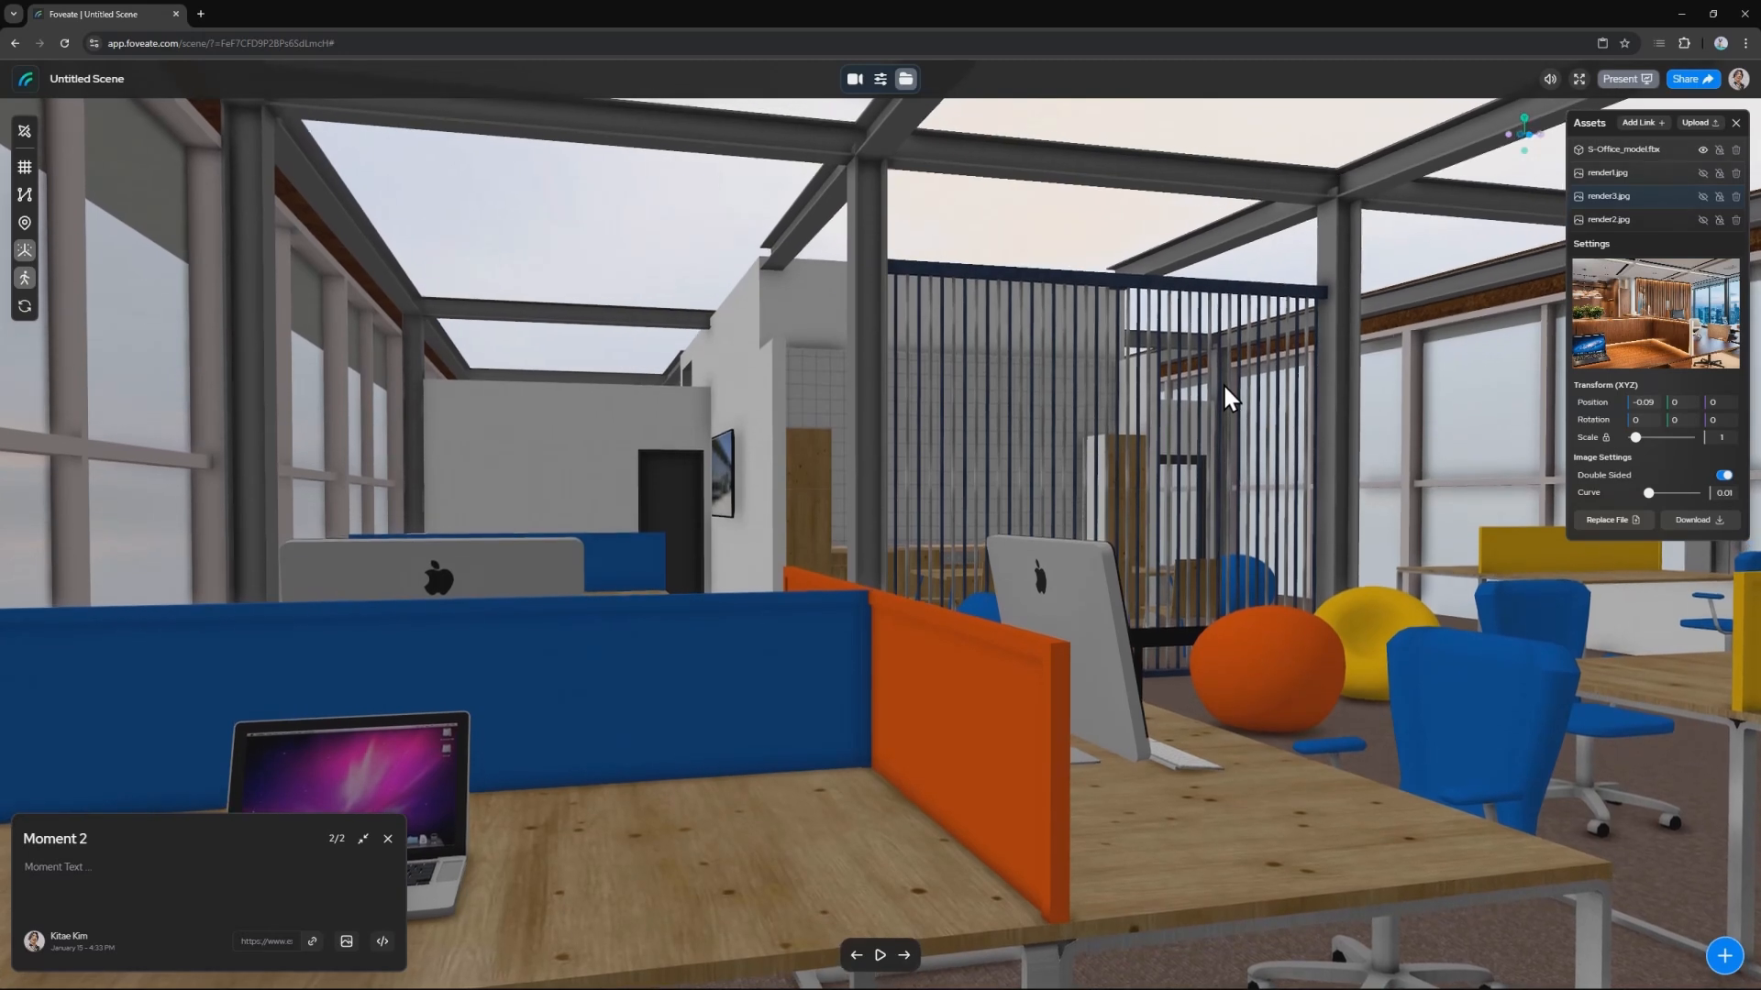
left_click_drag(1226, 386, 1216, 411)
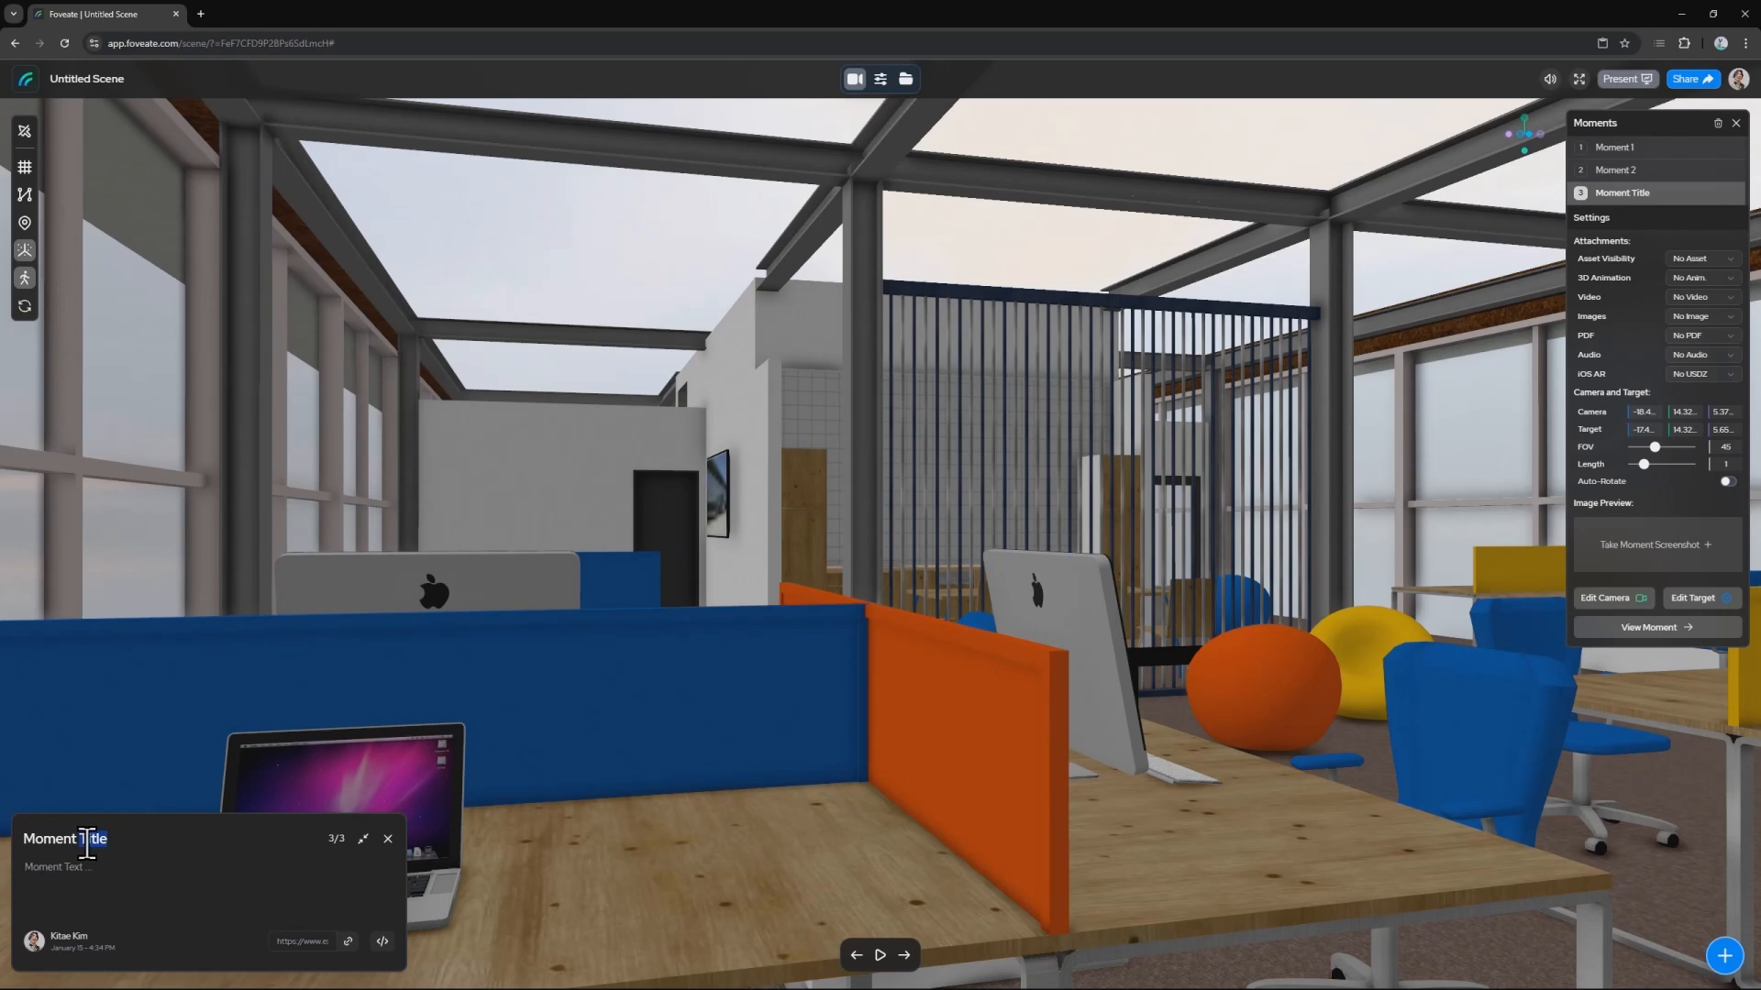
Save the interior view as Moment 3, set its field of view to 60.1 and attach render3.jpg
type("3")
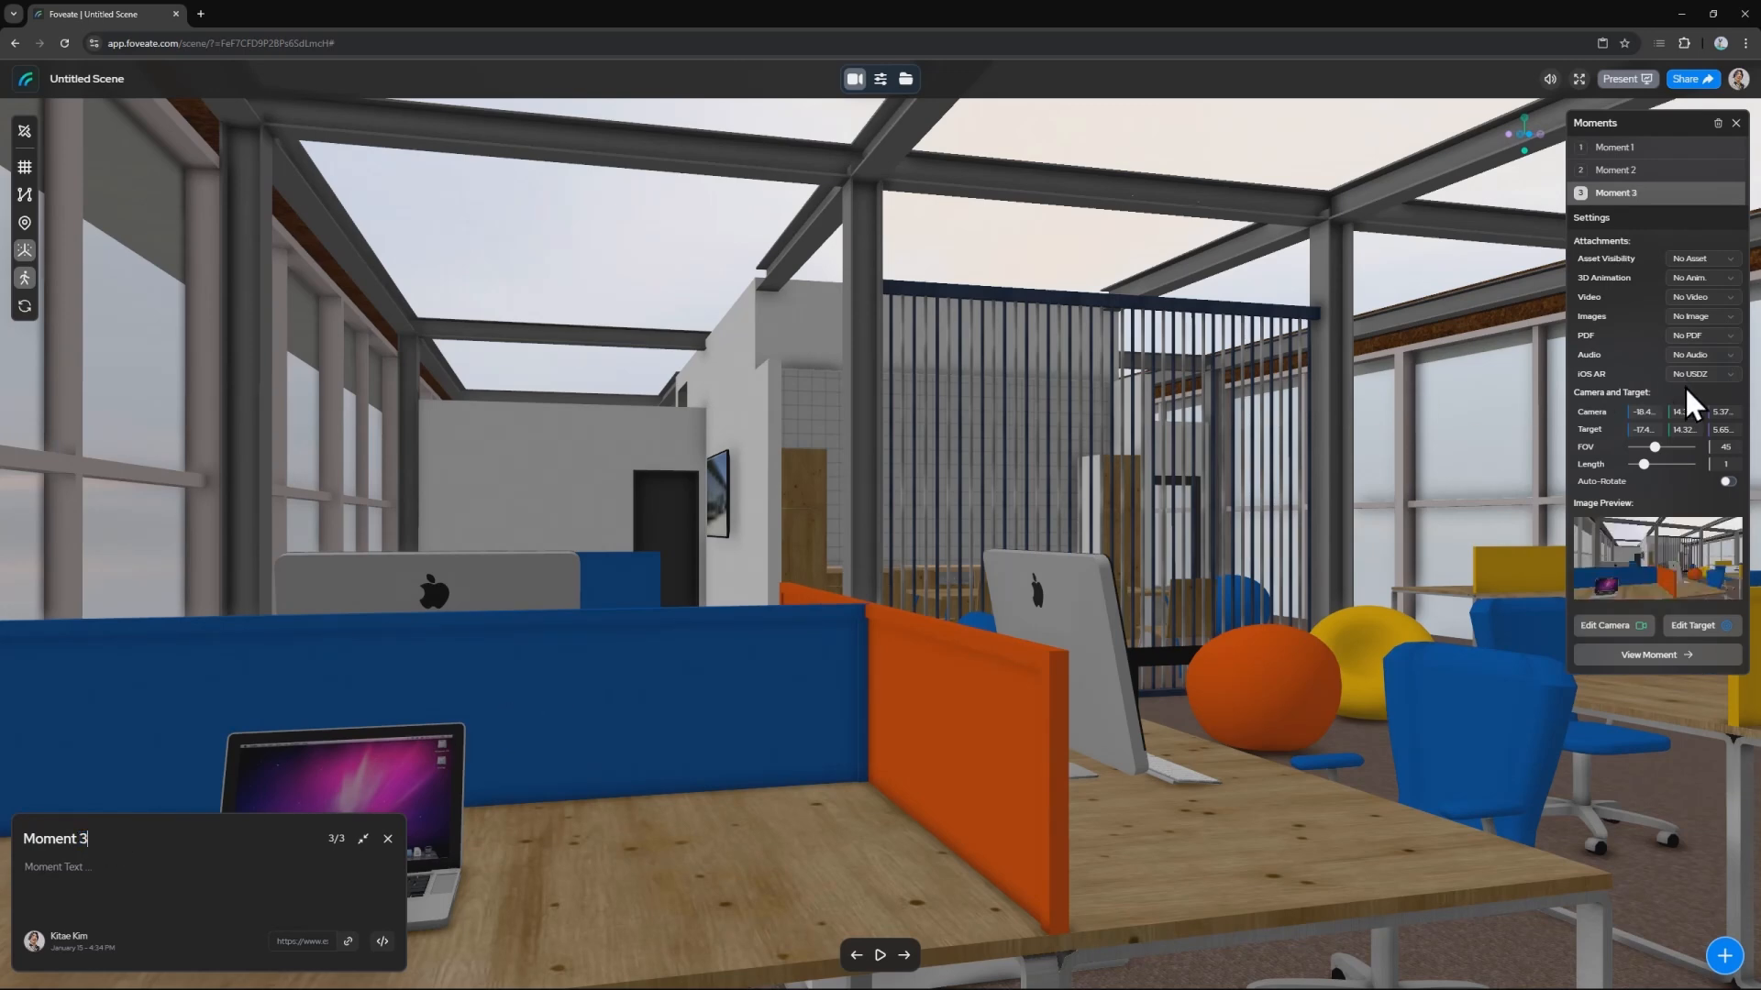
left_click_drag(1656, 451, 1662, 447)
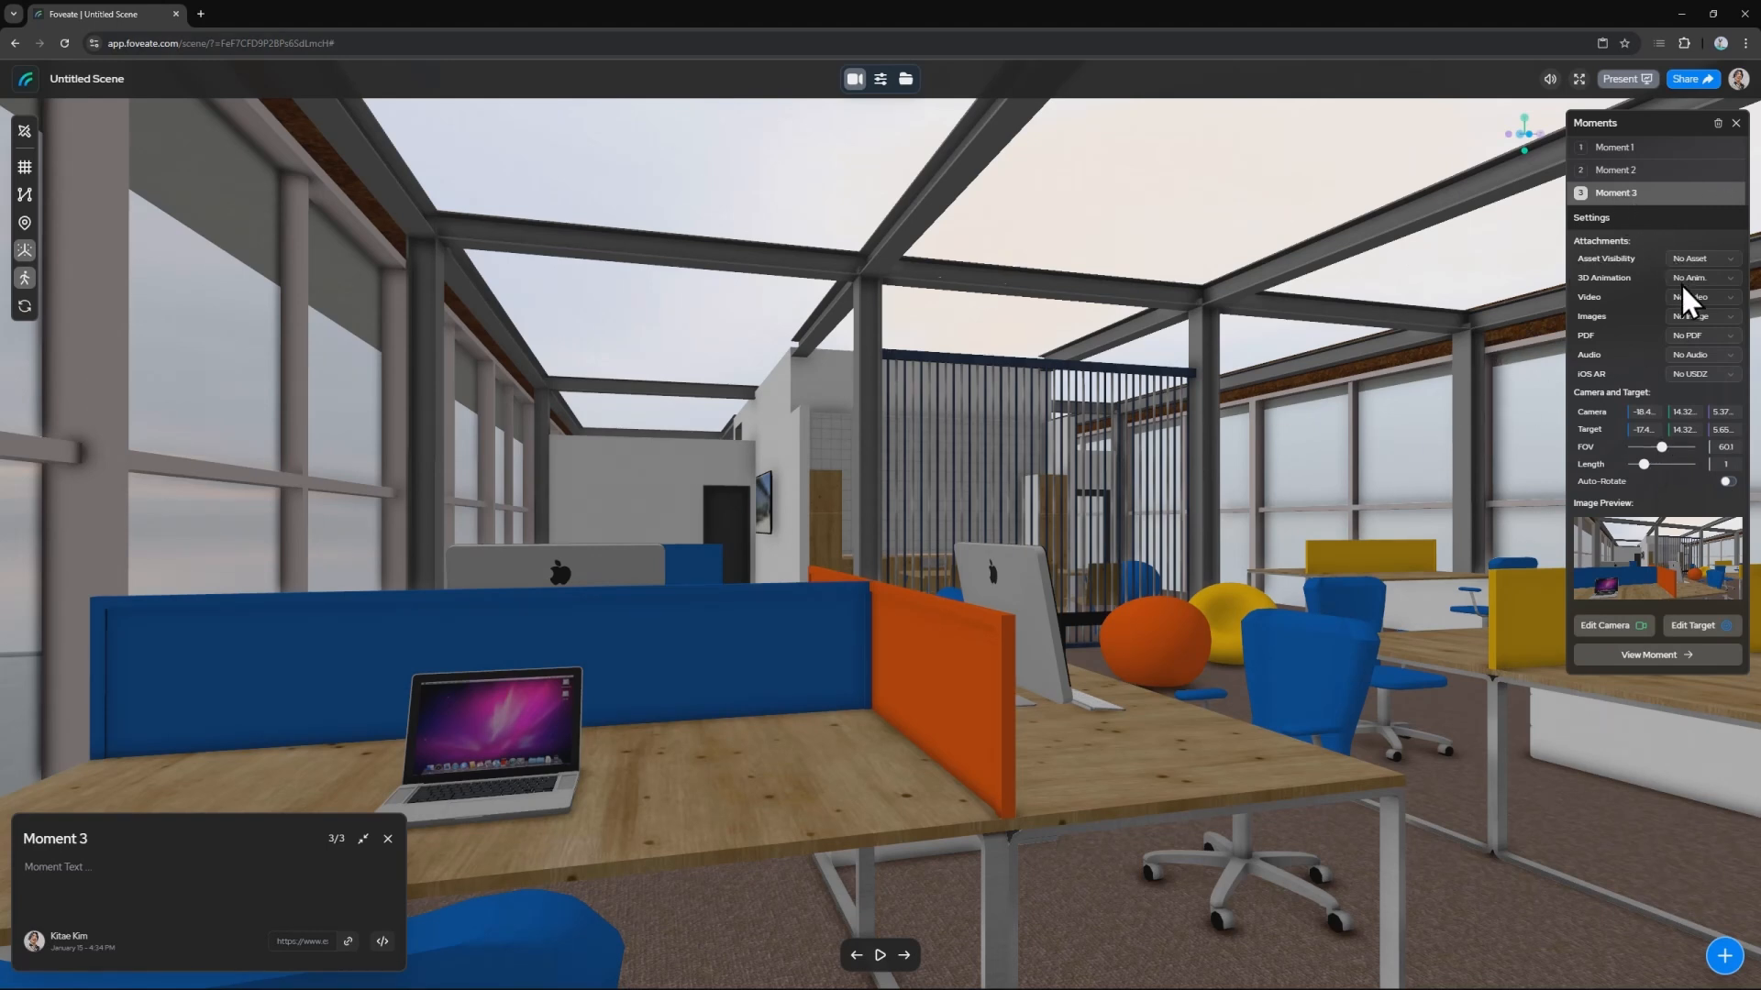
left_click(1689, 313)
Step through the moments in sequence to preview the presentation up to Moment 3
left_click(902, 956)
left_click(904, 956)
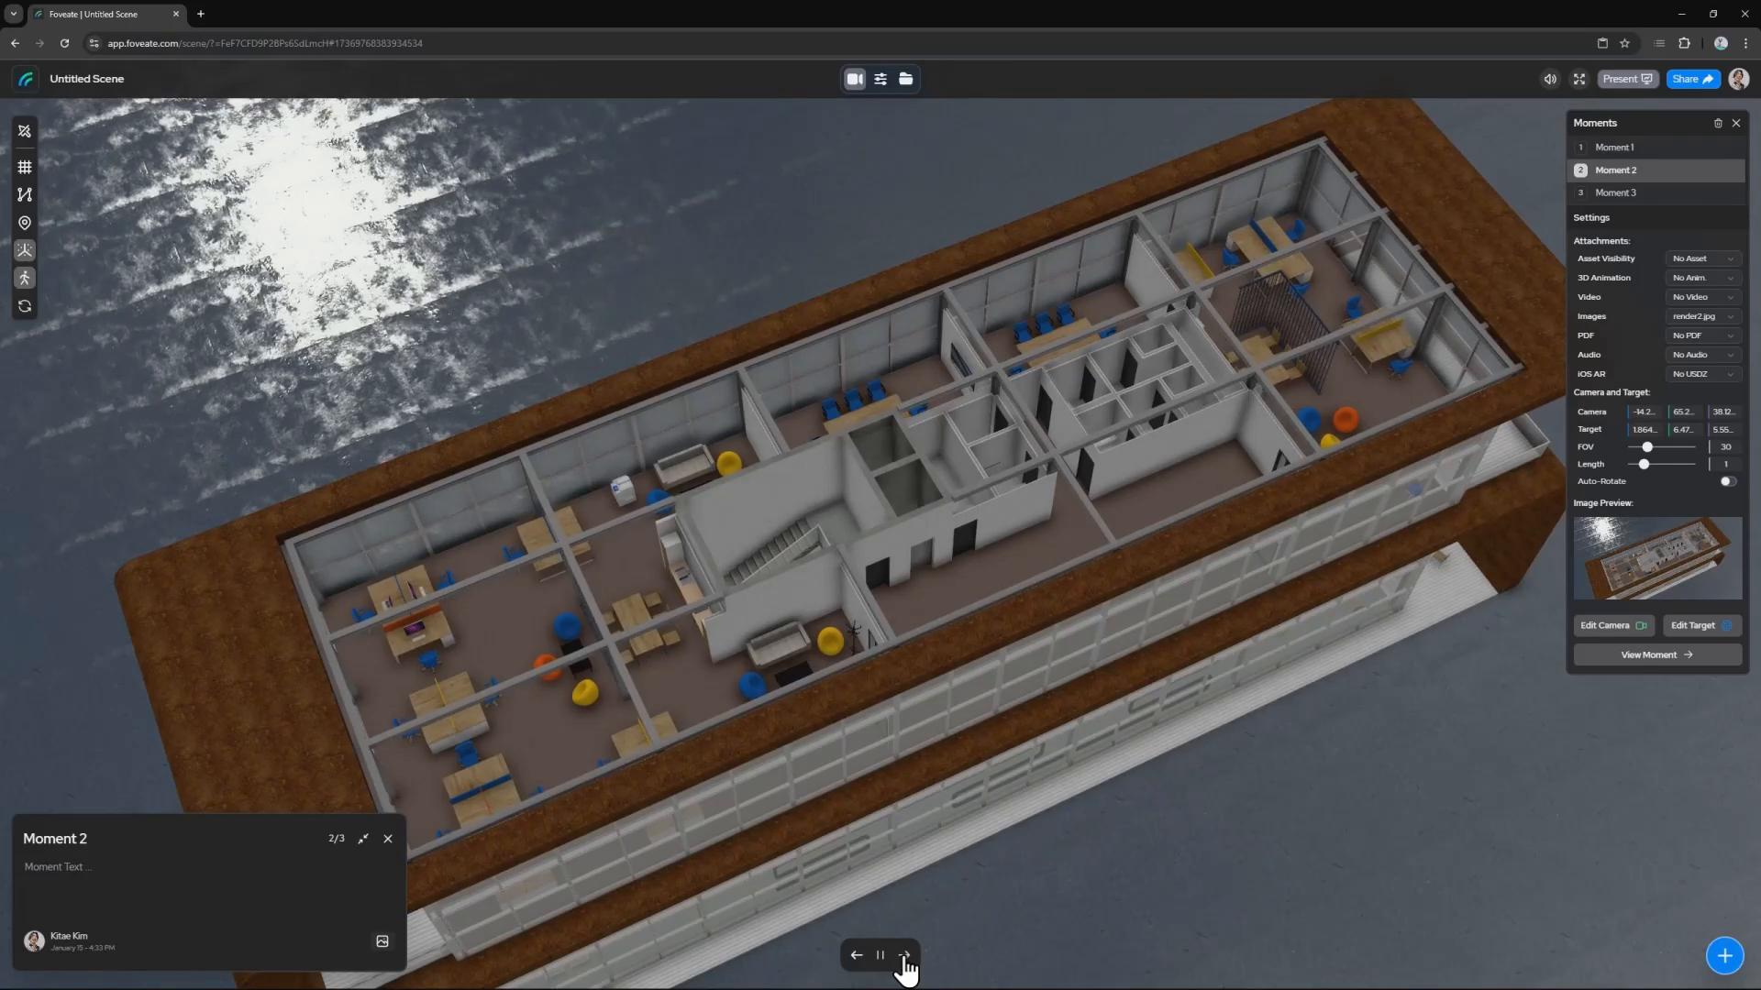
left_click(904, 956)
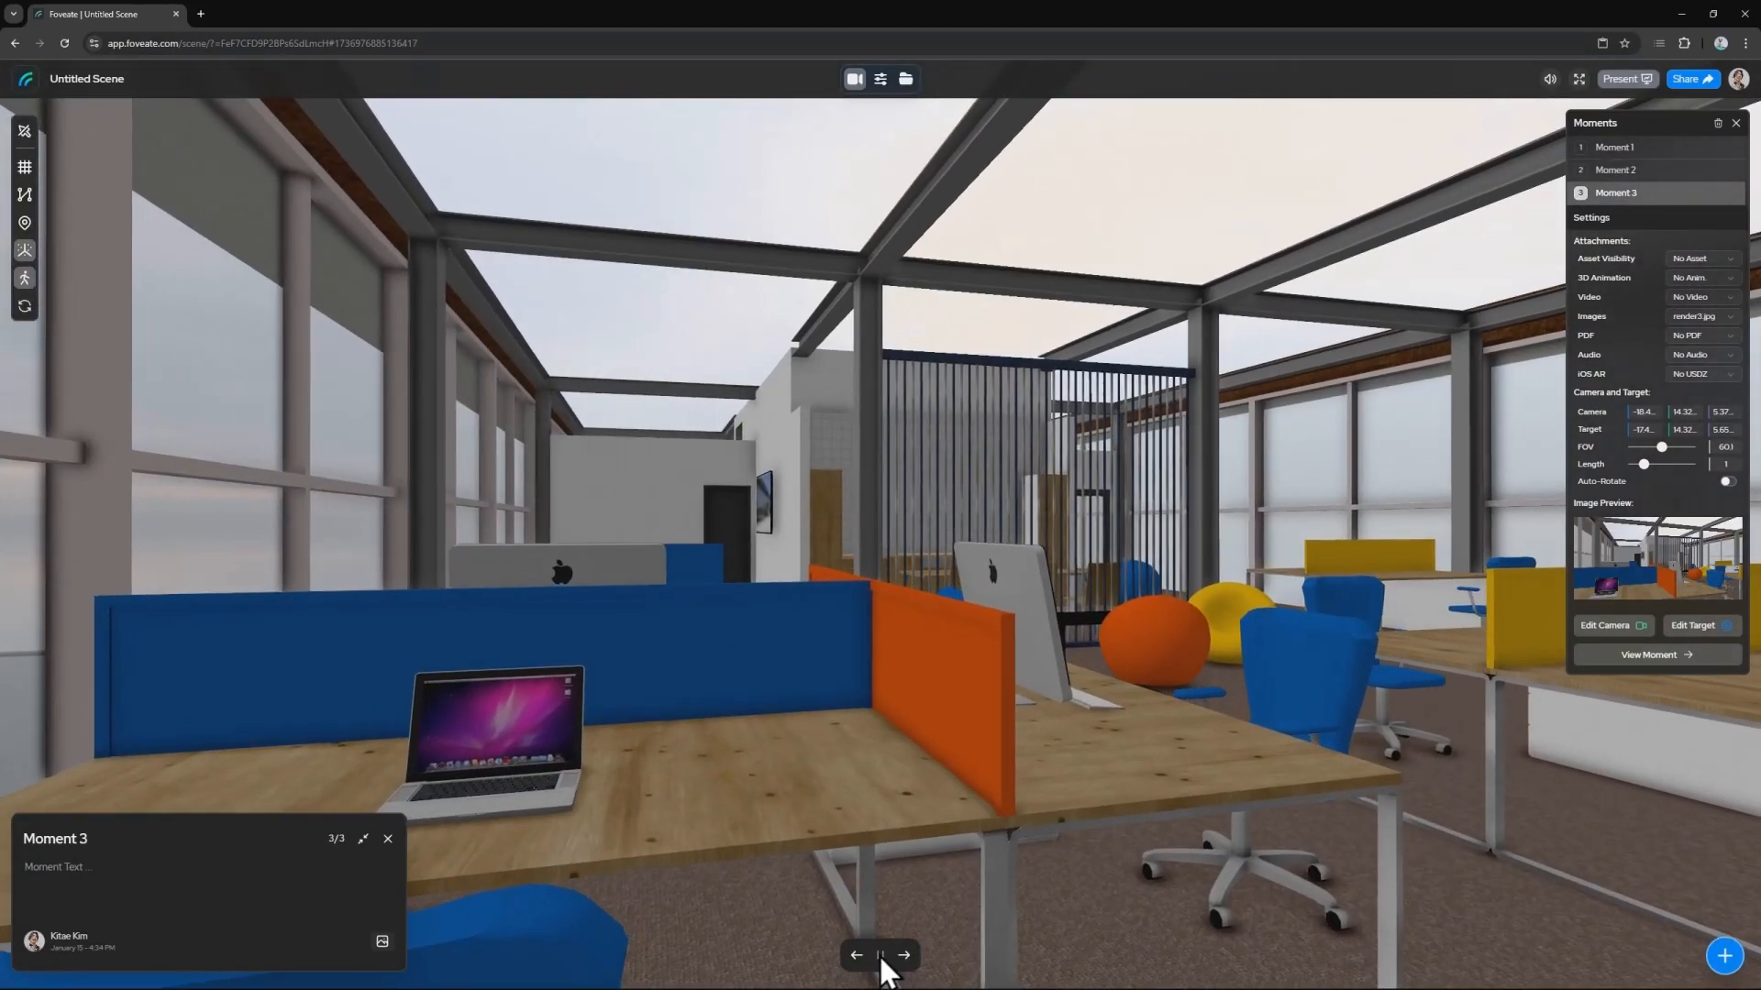
View the attached render of Moment 3, page through the renders of Moments 1 to 3, and close the image viewer
left_click(382, 942)
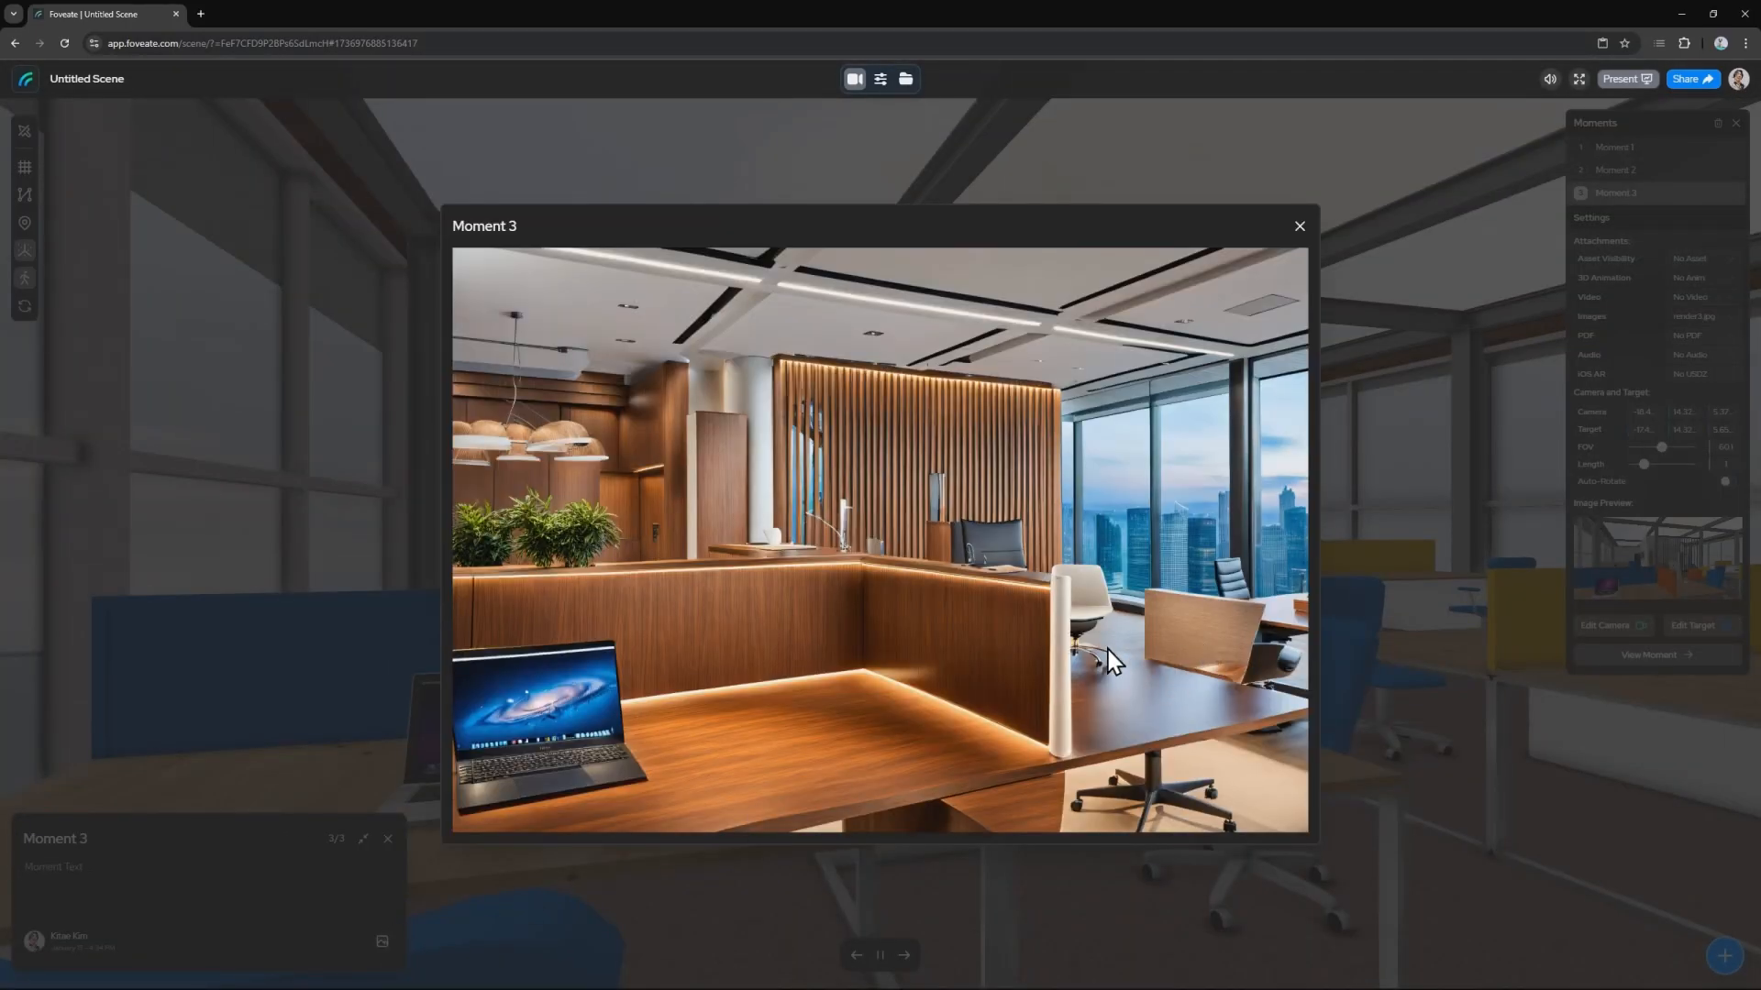
key("Right")
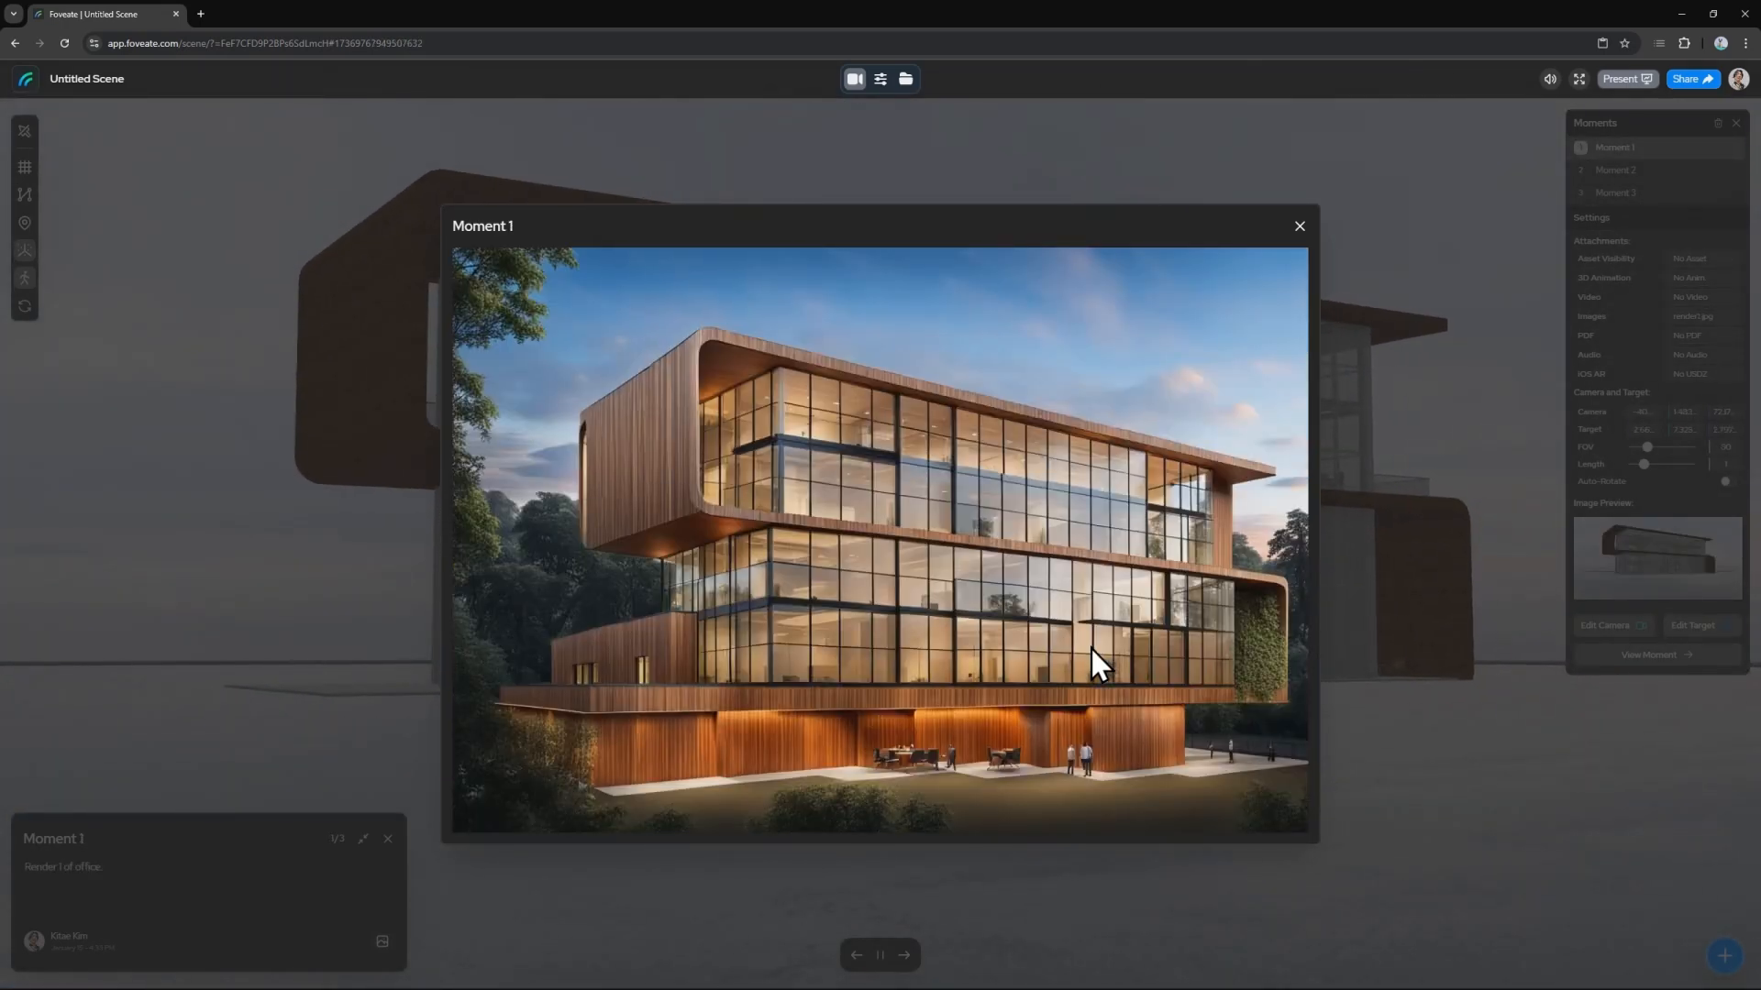
key("Right")
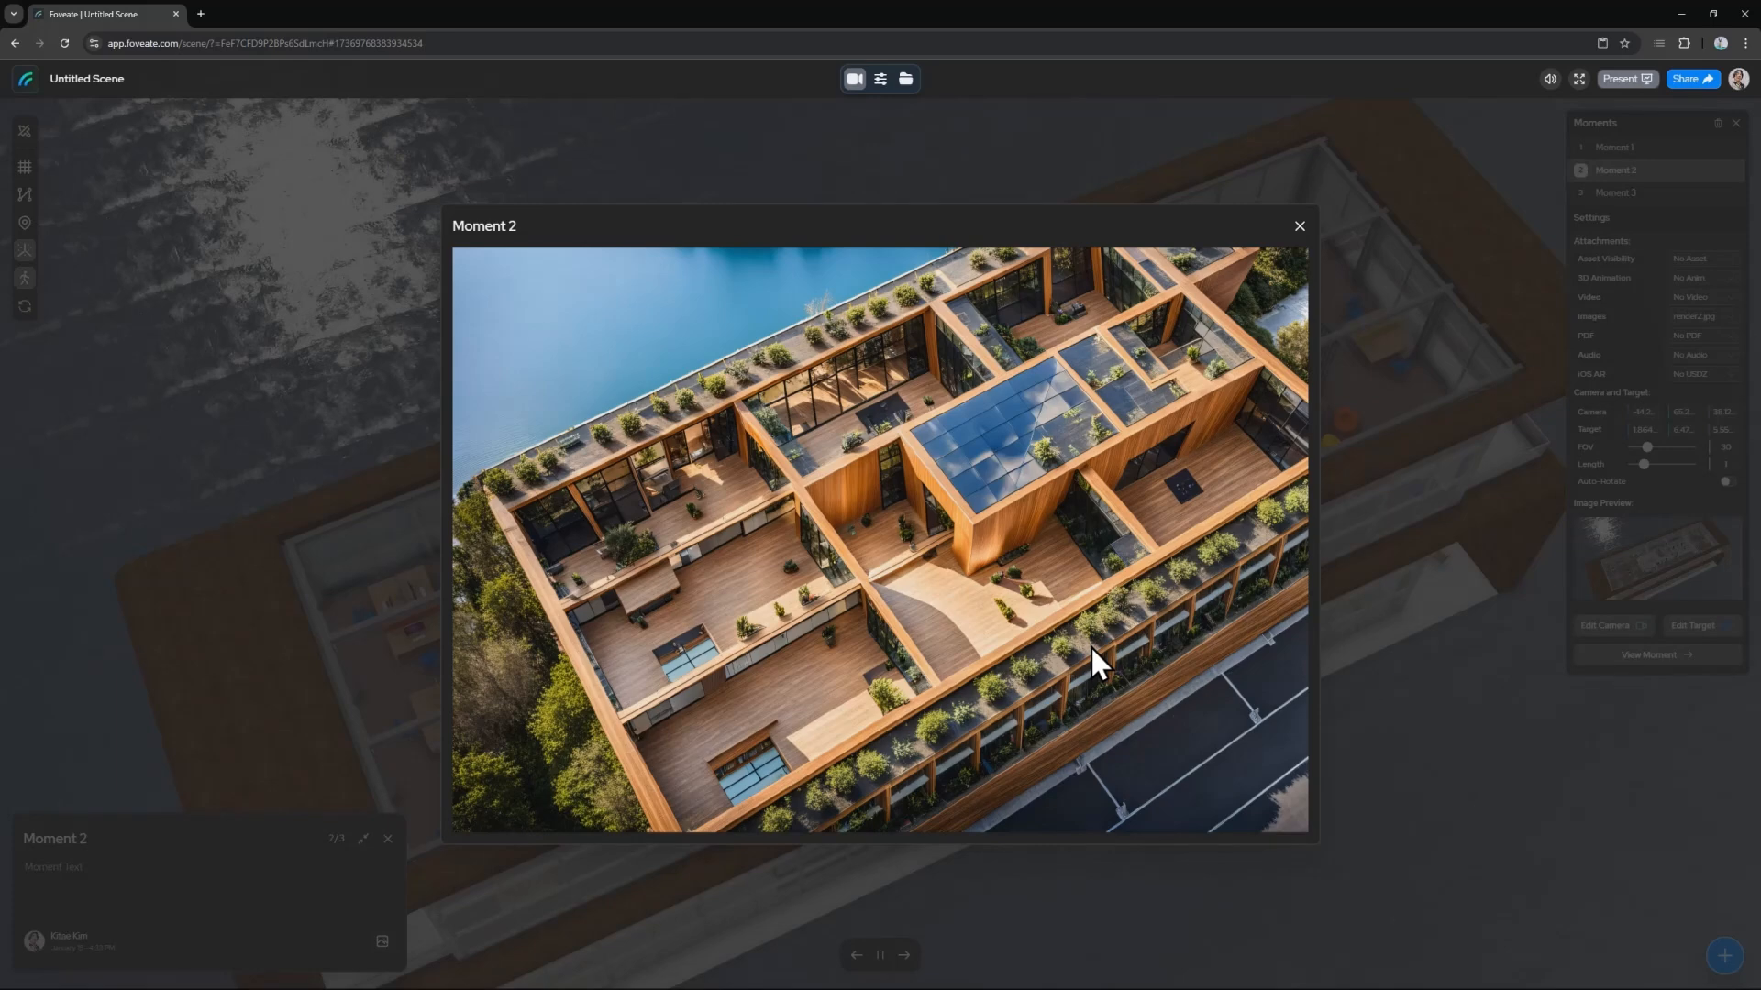
key("Right")
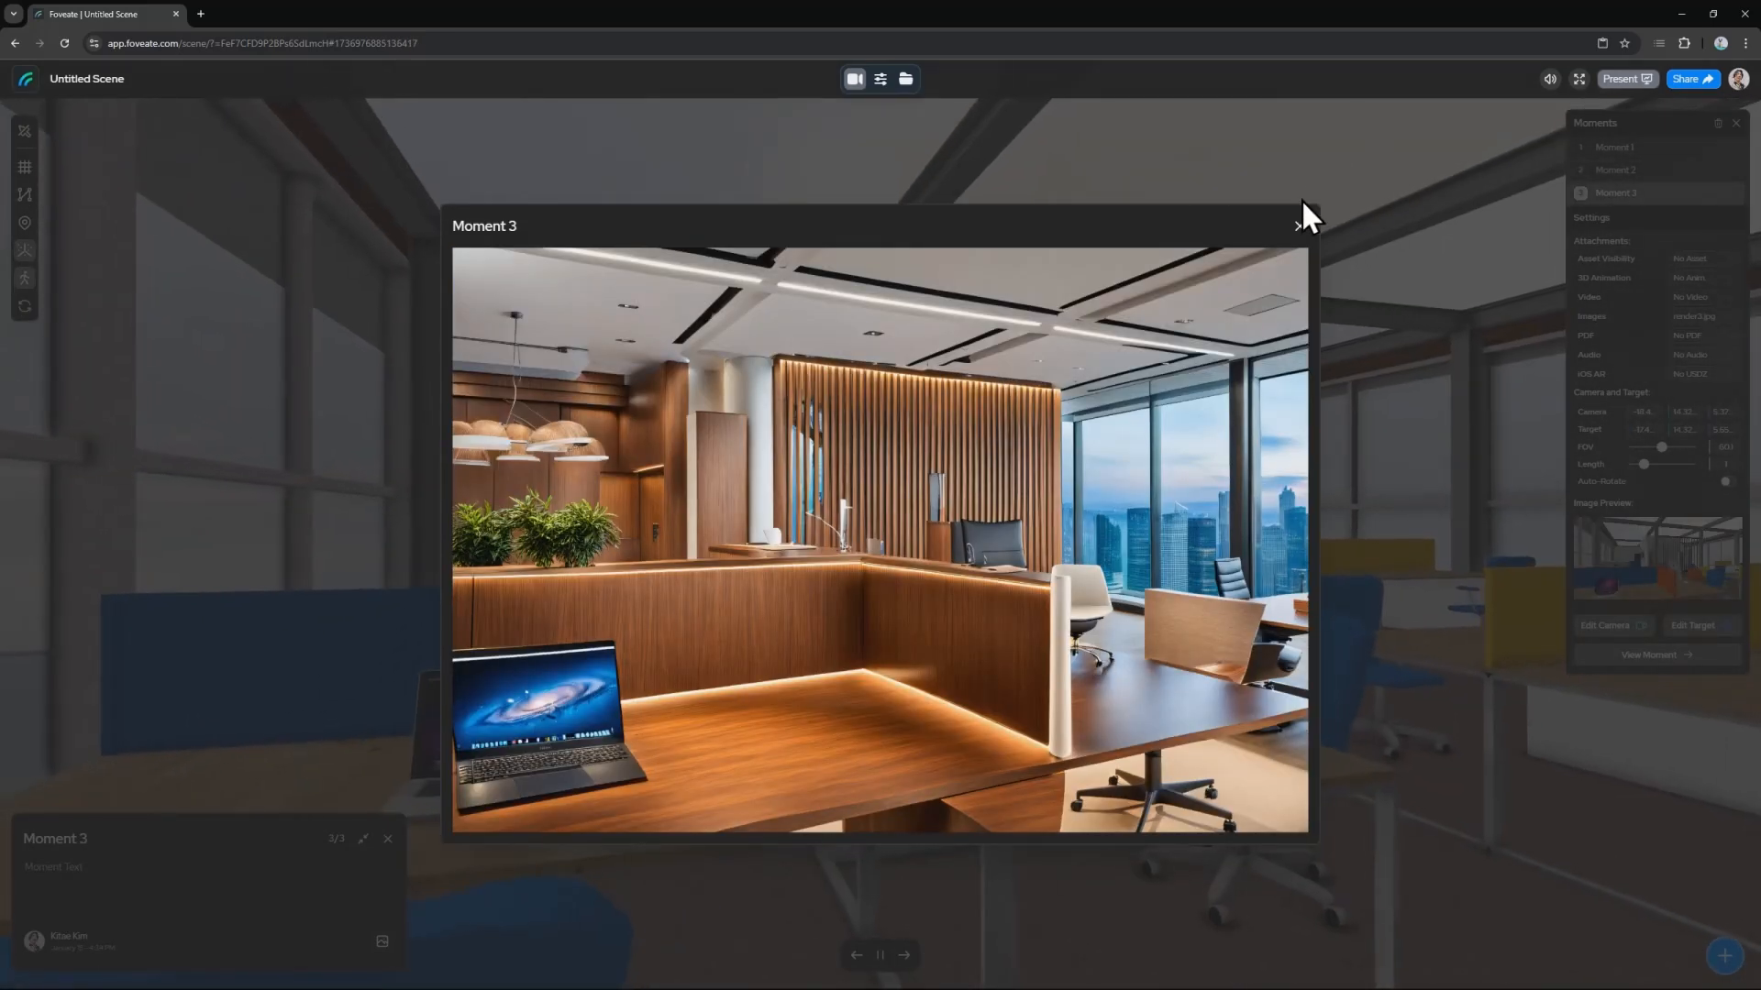
left_click(1299, 227)
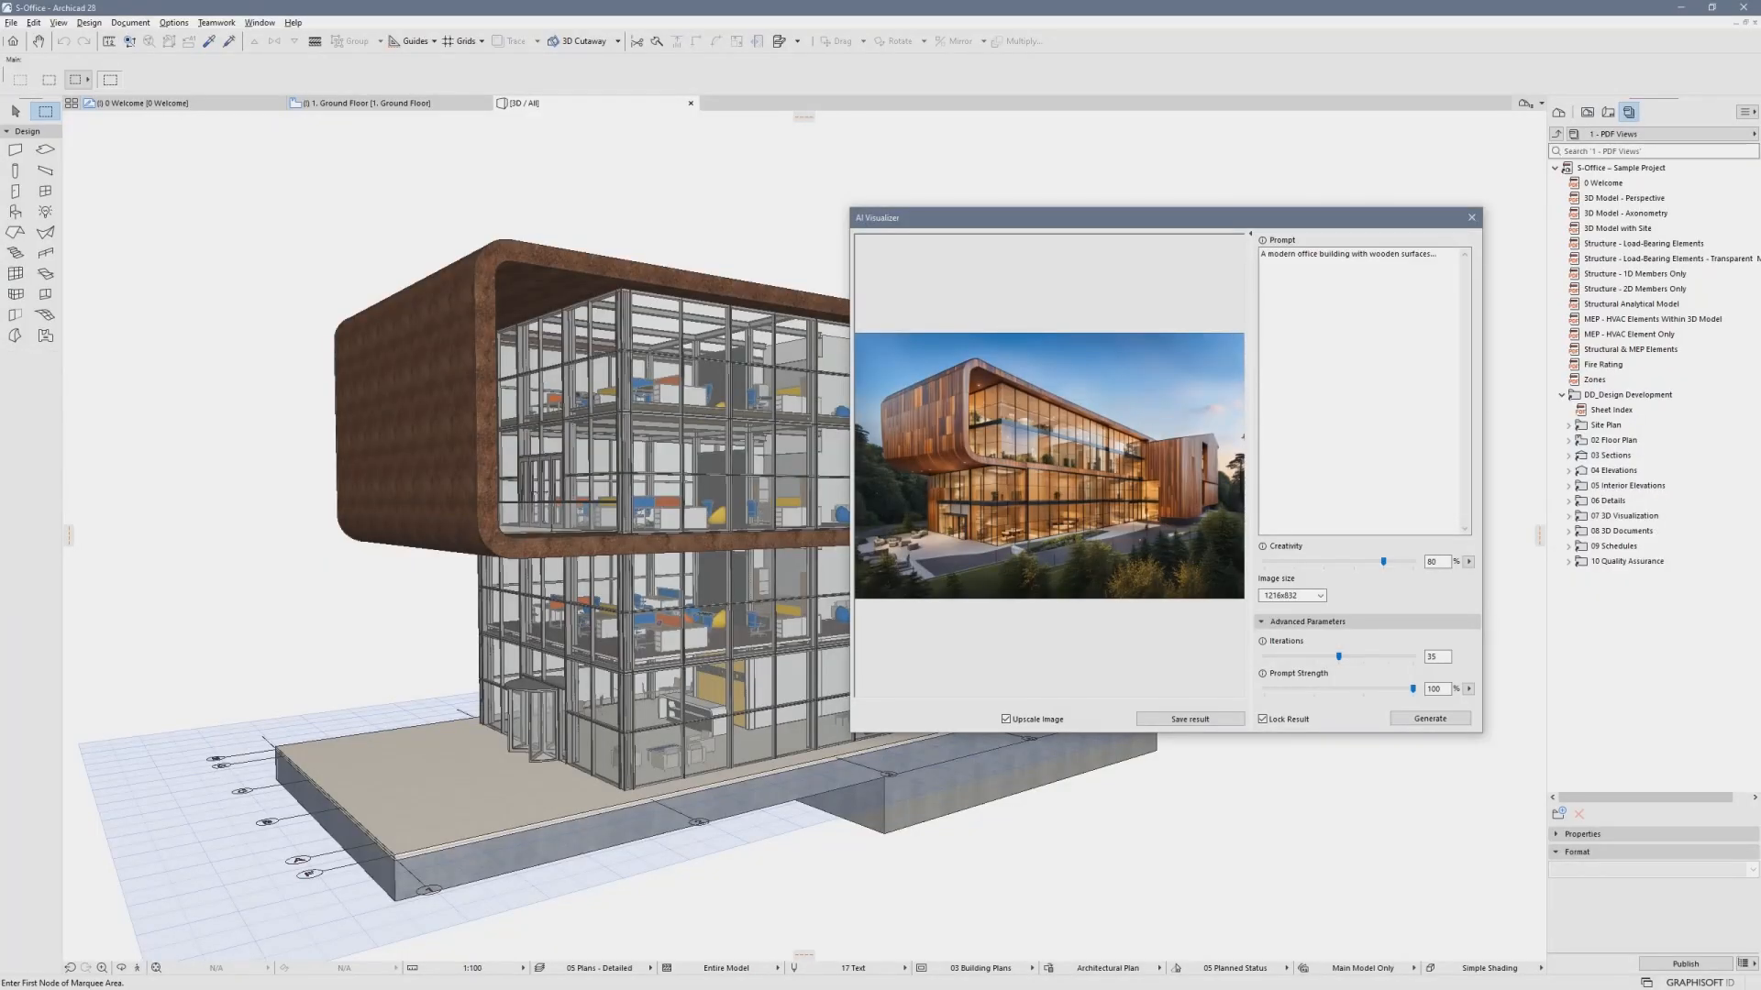
Switch to Archicad, close the AI Visualizer and configure the PDF document options for saving the 3rd Floor plan
left_click(1472, 217)
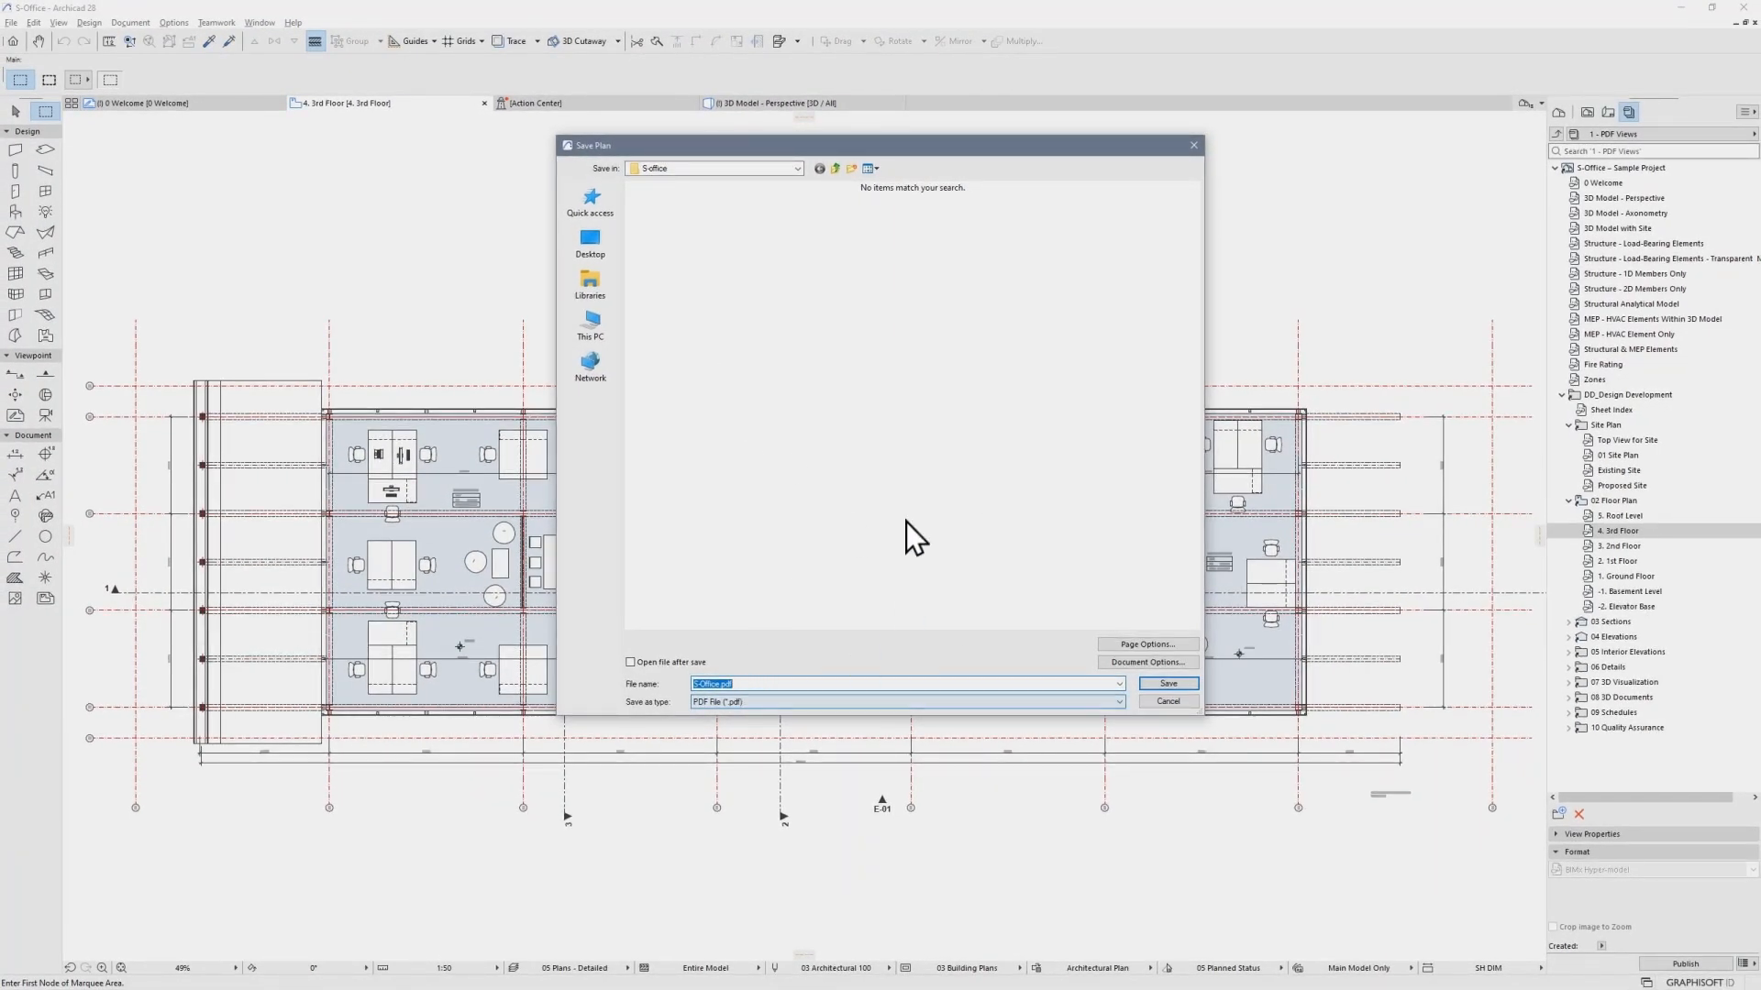
left_click(1148, 660)
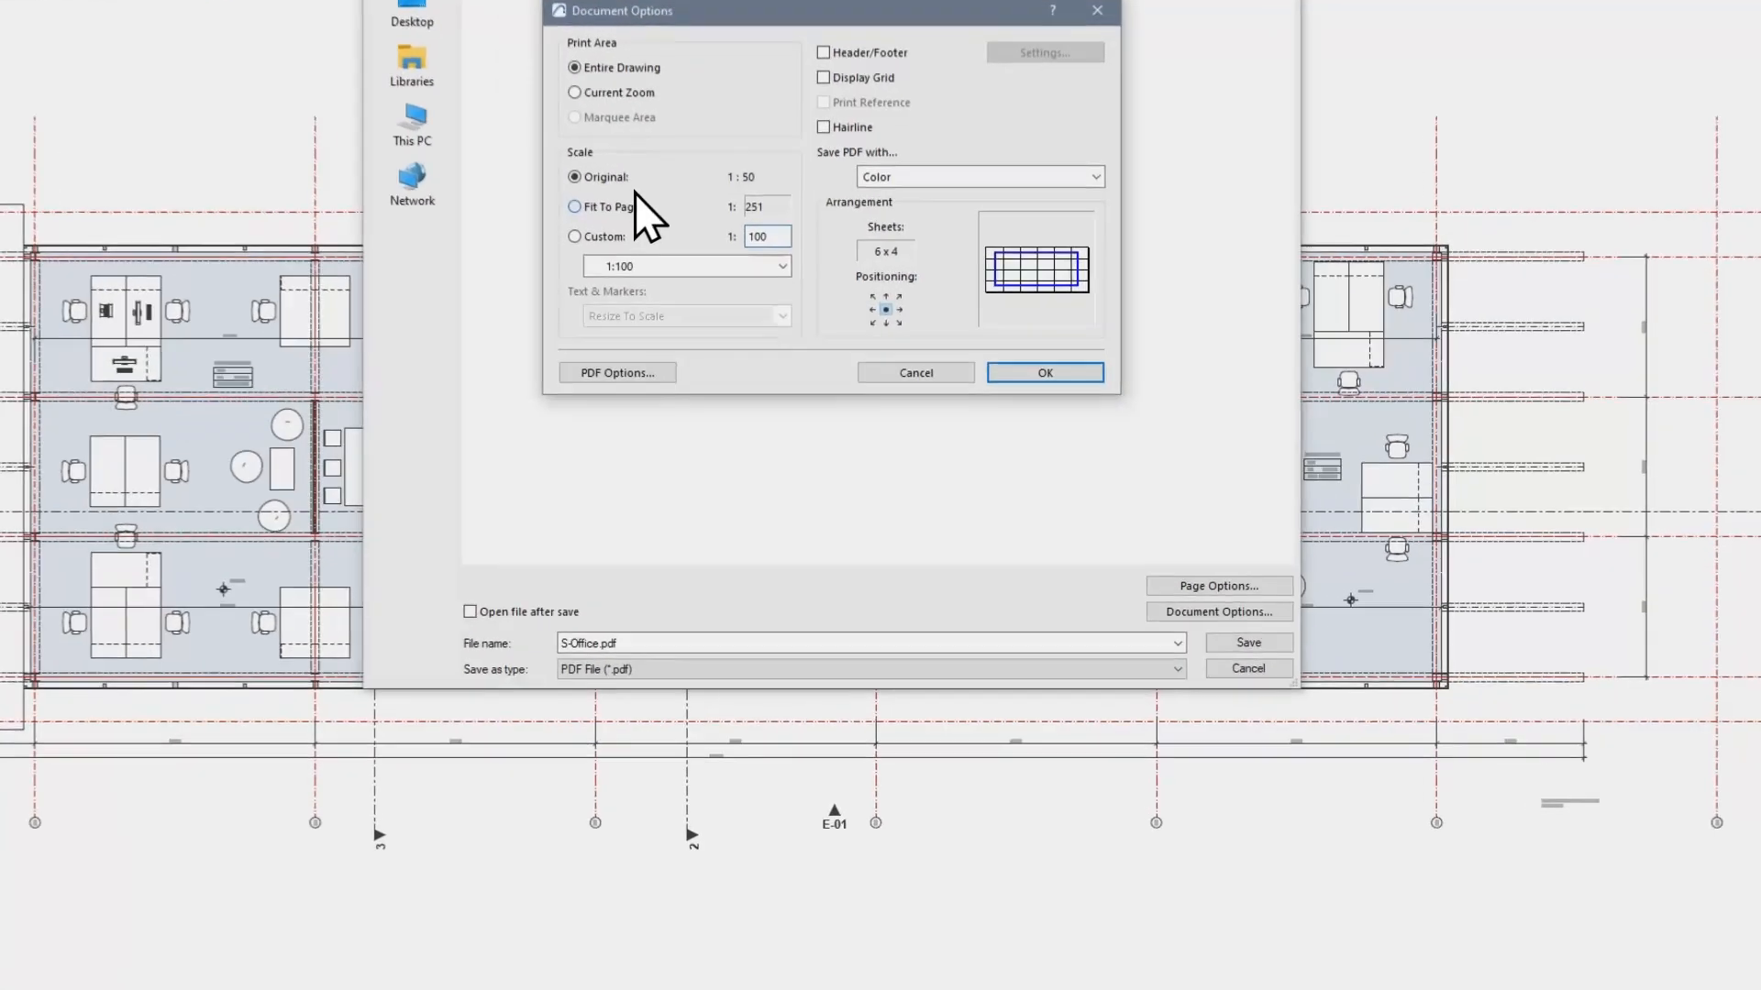
left_click(729, 382)
left_click(1035, 356)
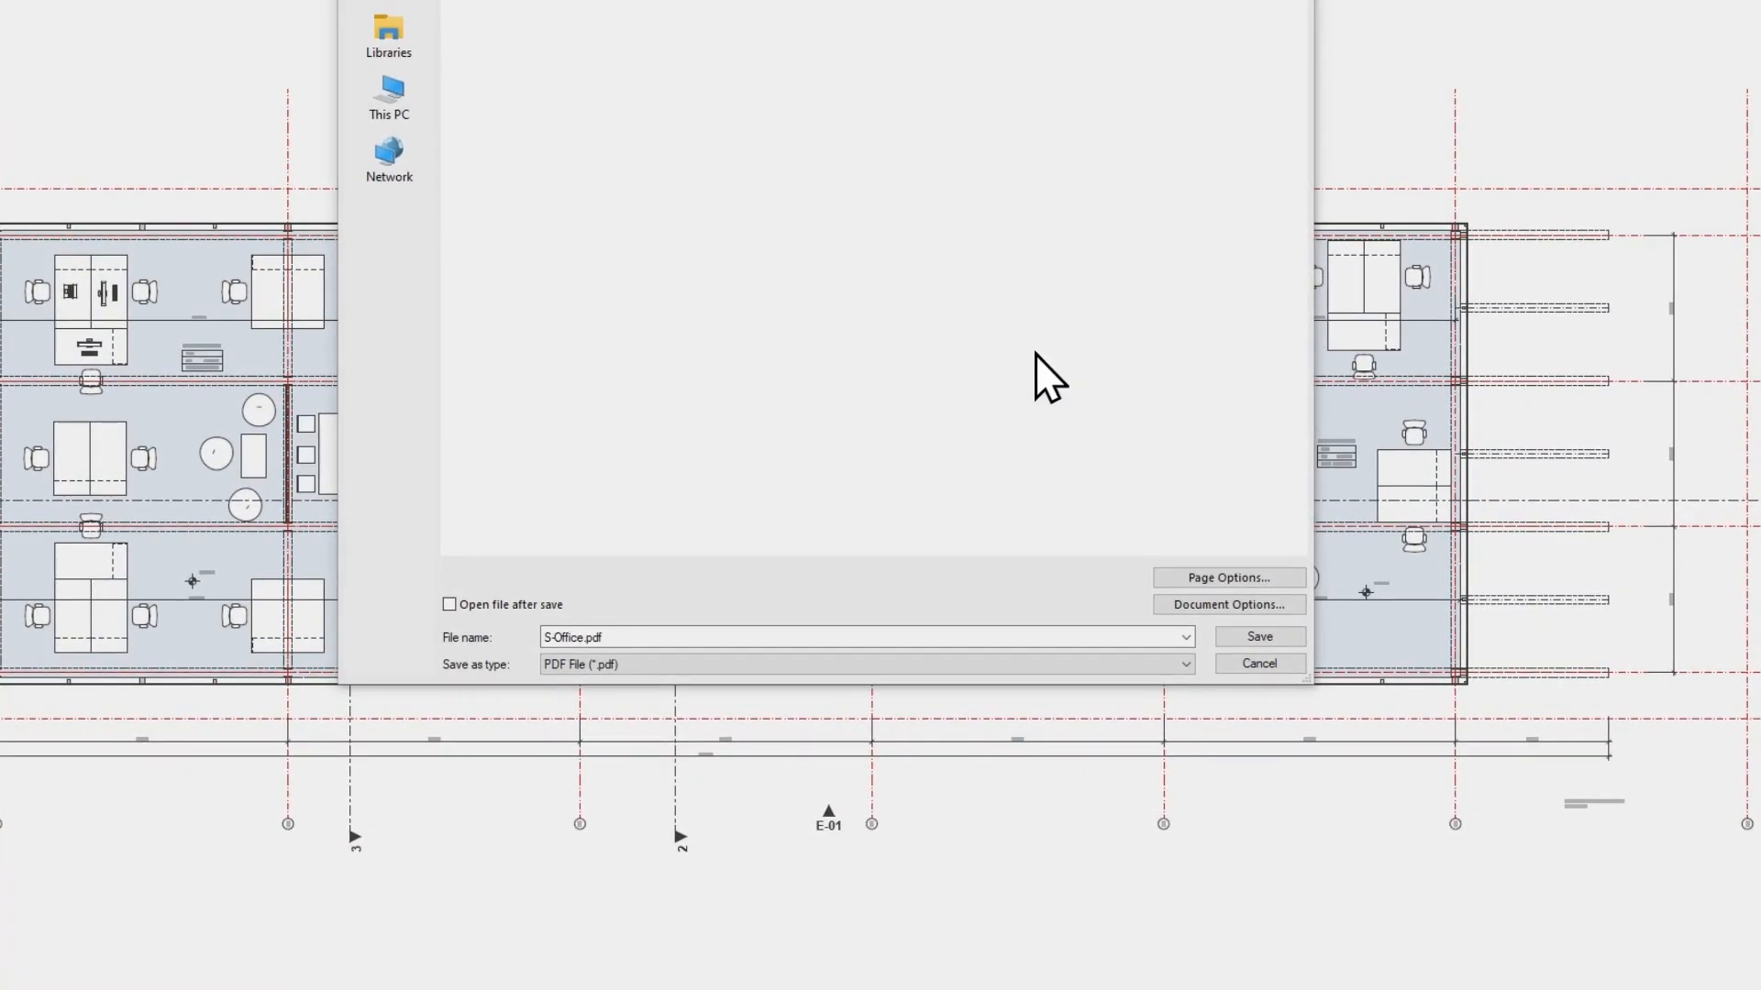
Name the plan file S-Office_3rdFlrPlan.pdf and save it as PDF in the S-office folder
left_click(583, 637)
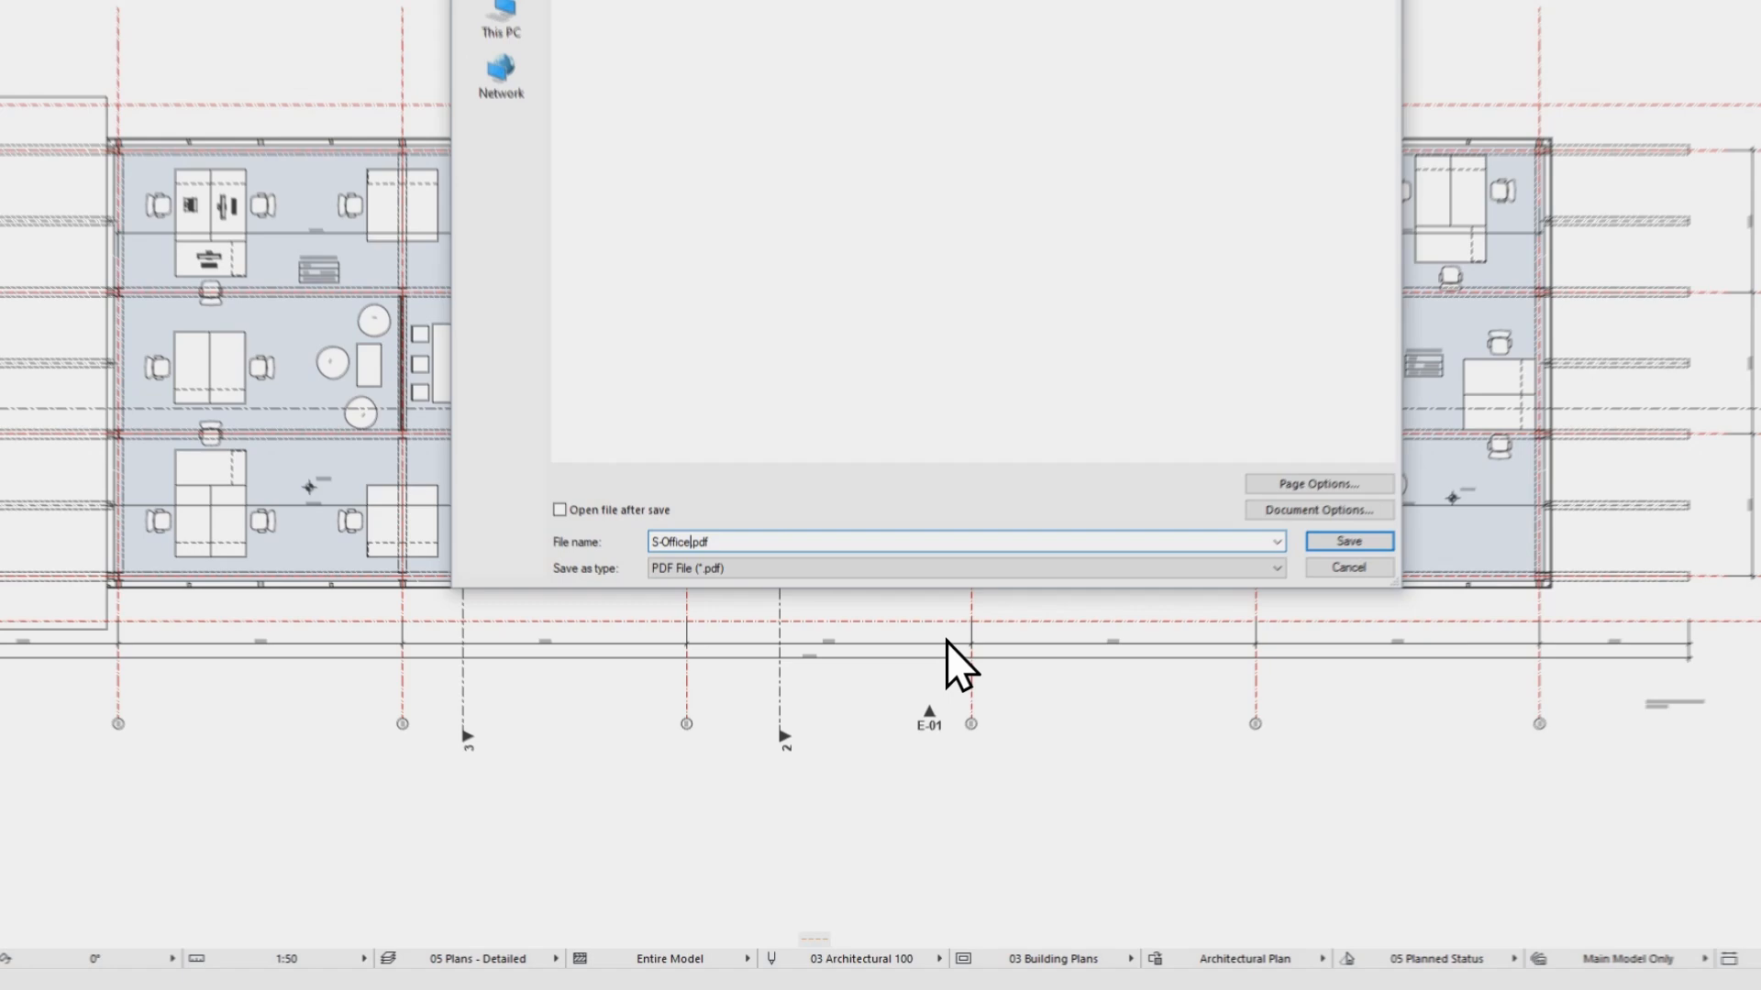
type("_")
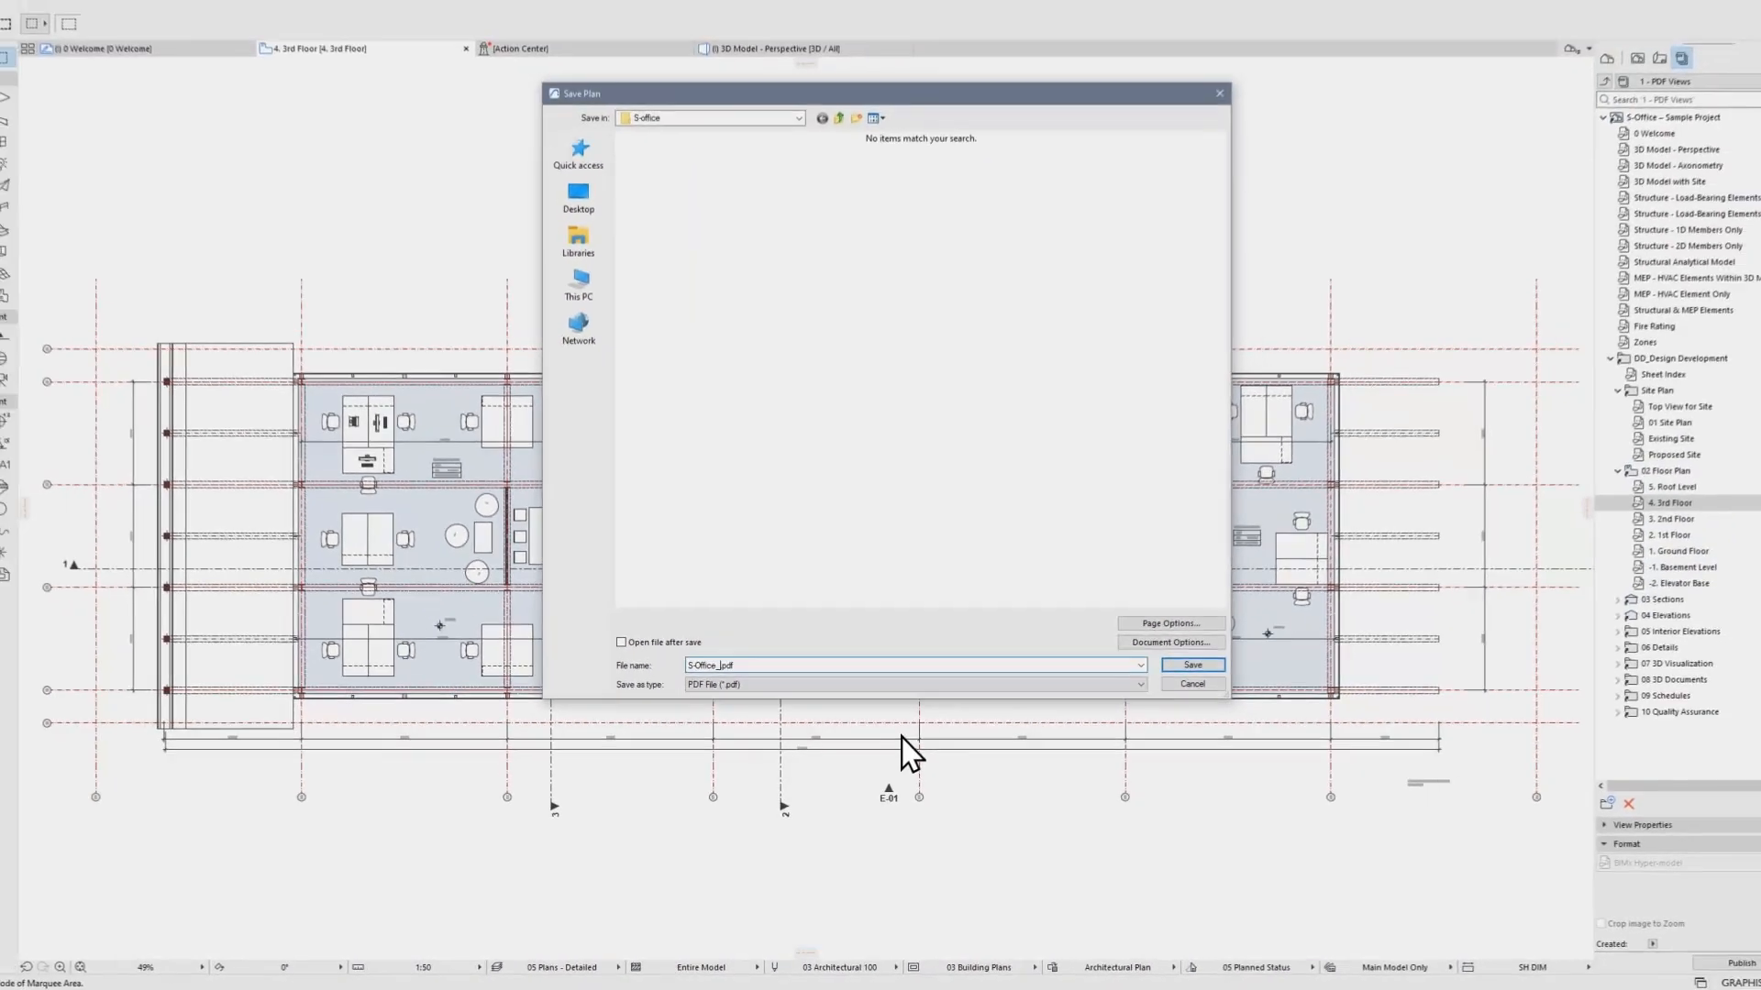
type("3rdFl")
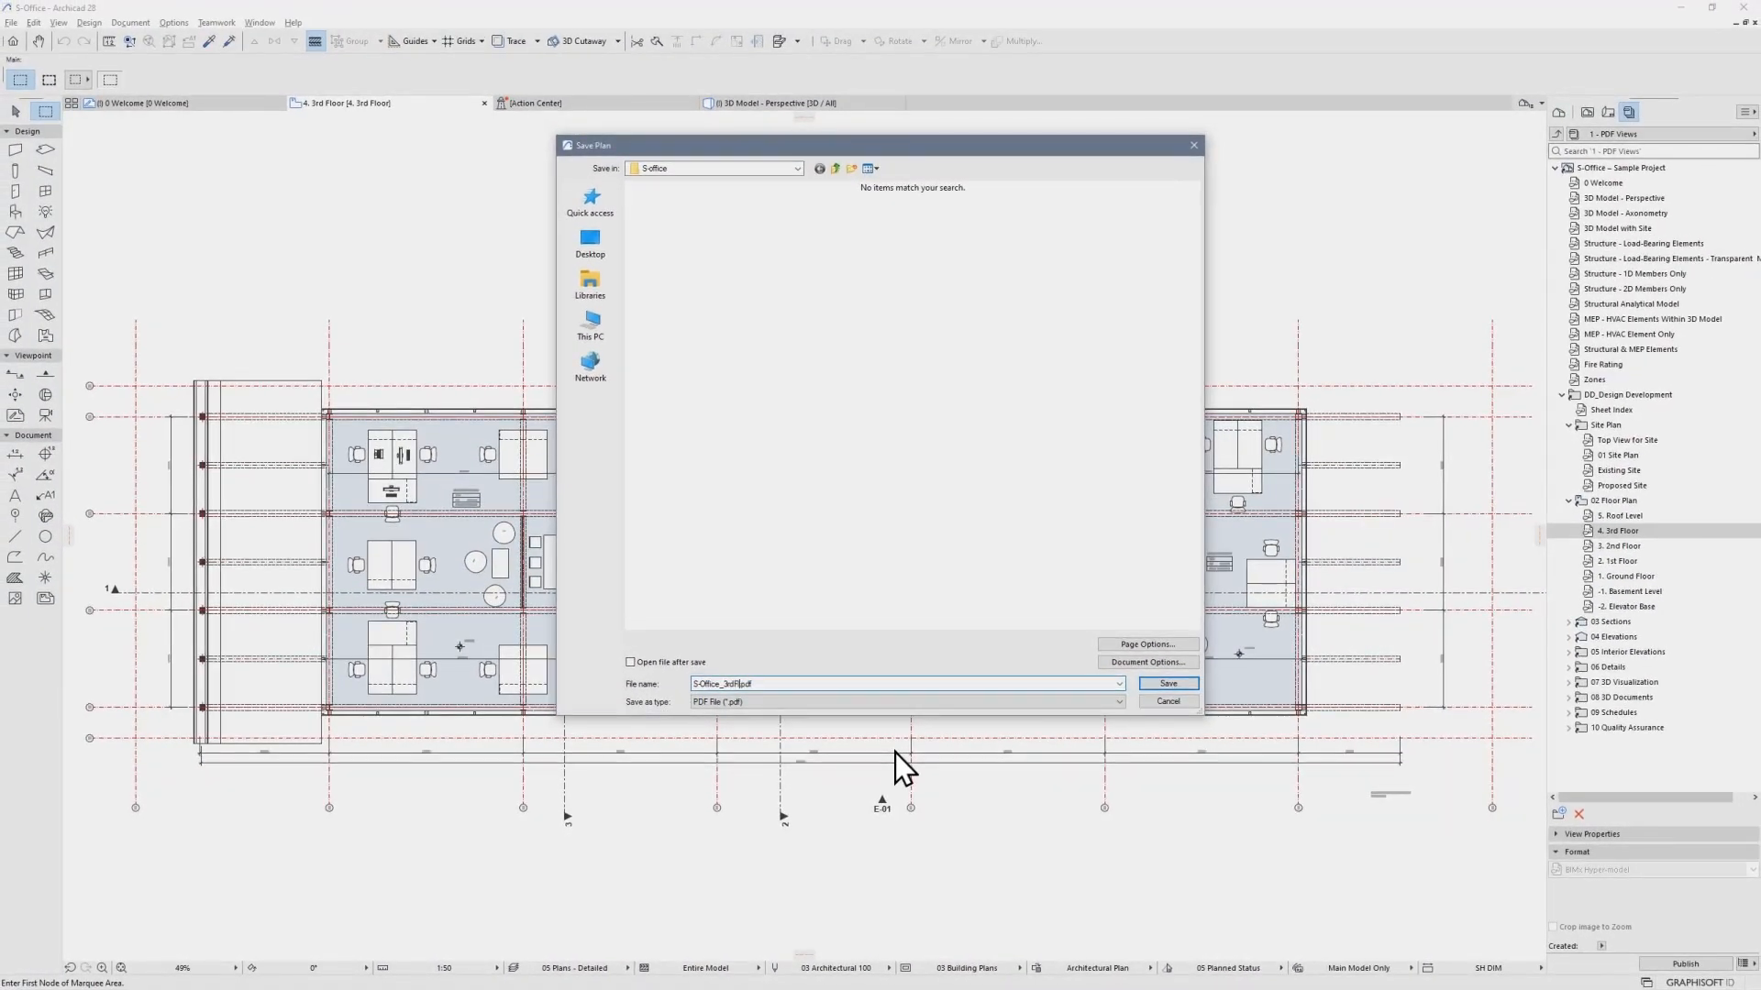
type("rPlan")
key("Return")
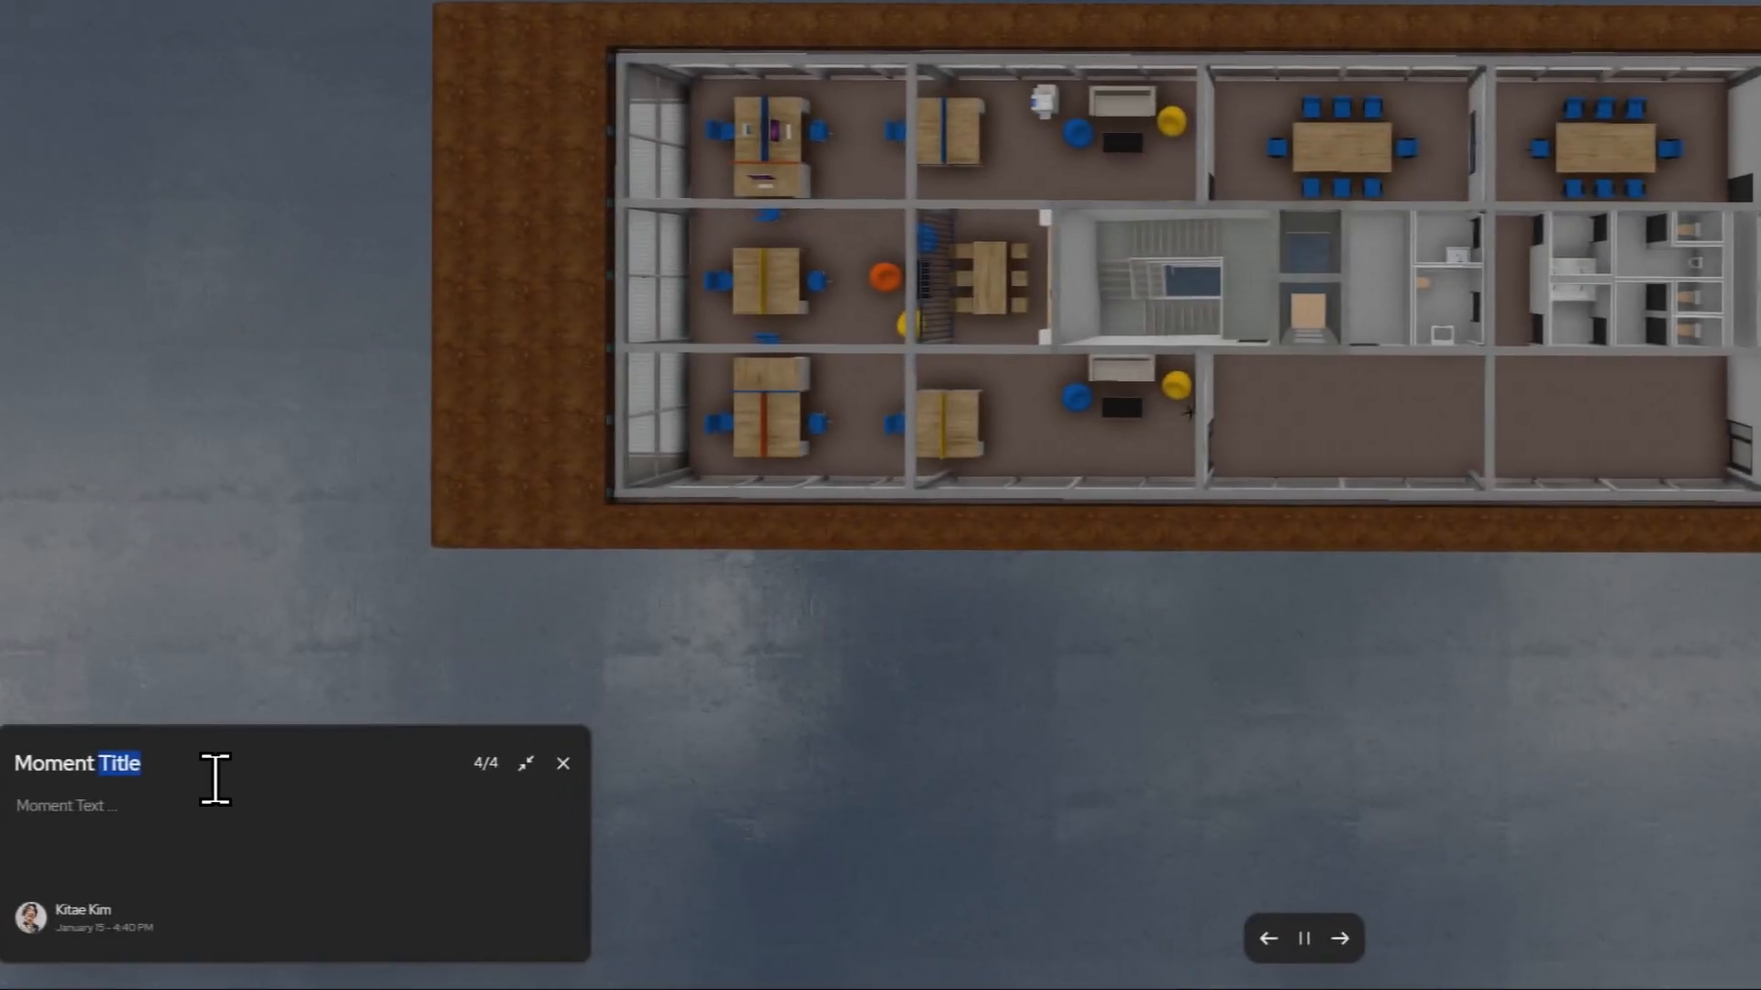
In Foveate, title the fourth moment with the top-down view "3rd Floor Plan"
triple_click(217, 778)
type("3rd")
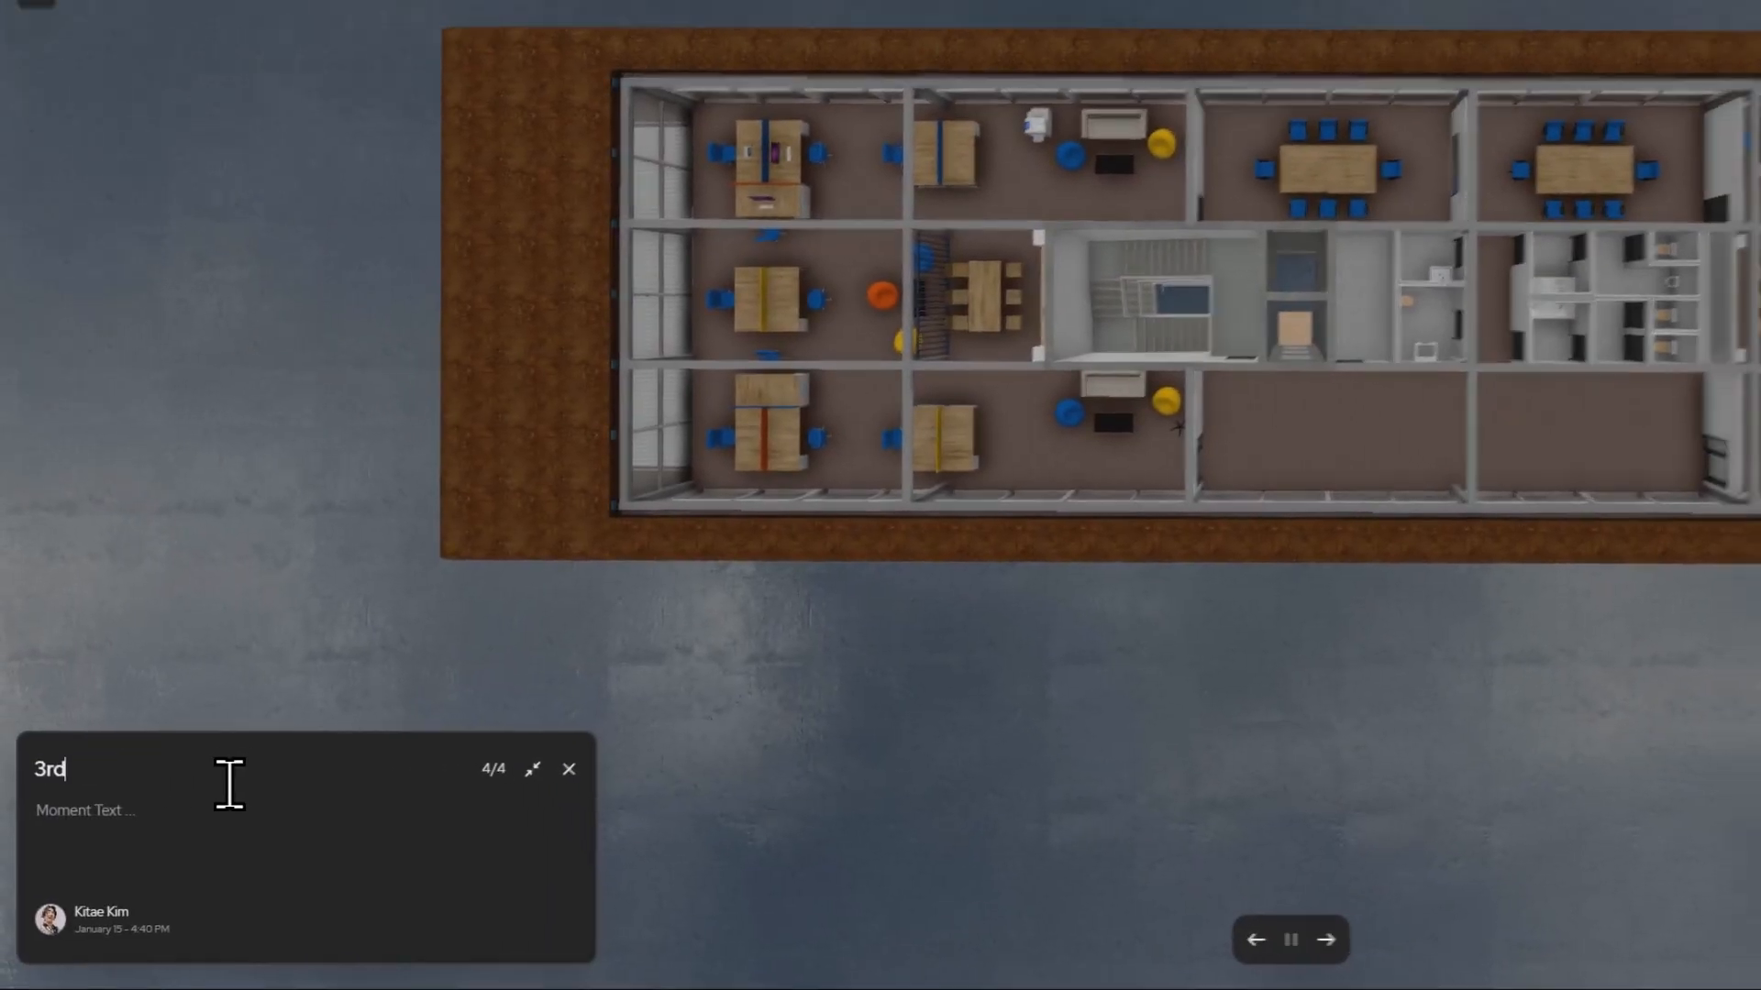
type(" Floor Plan")
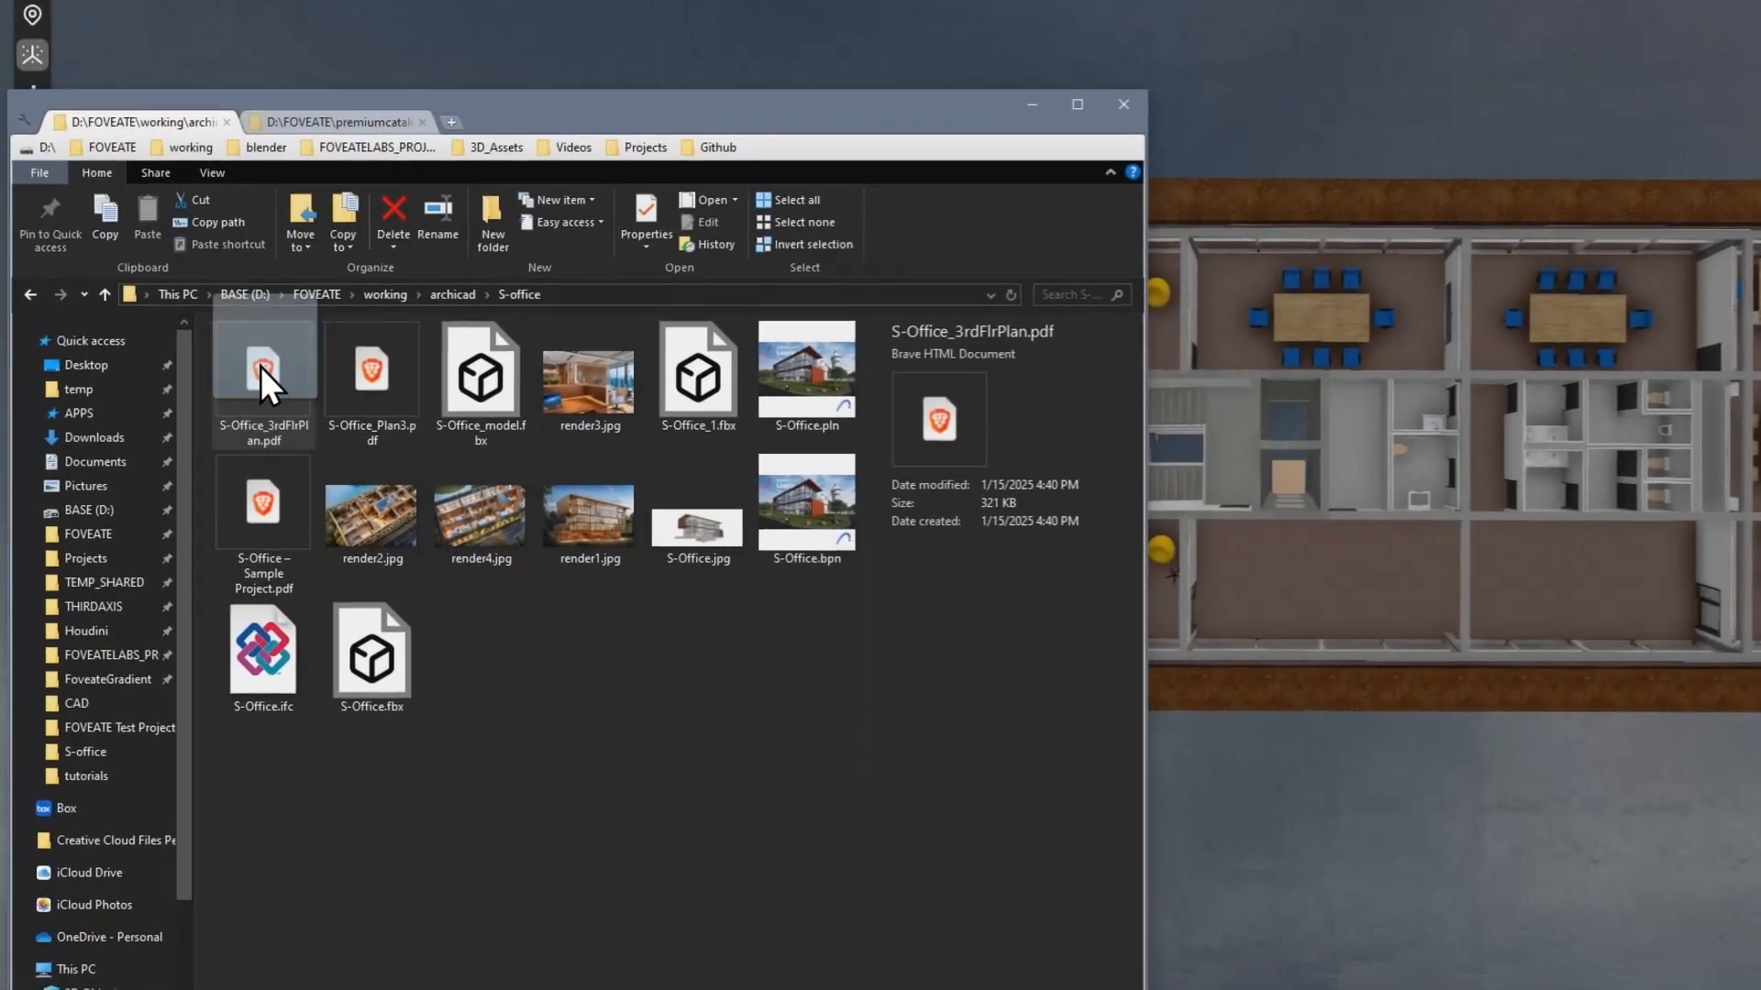
Add S-Office_3rdFlrPlan.pdf to the scene, attach it as the 3rd Floor Plan moment's PDF and preview the plan
left_click_drag(260, 370, 1069, 532)
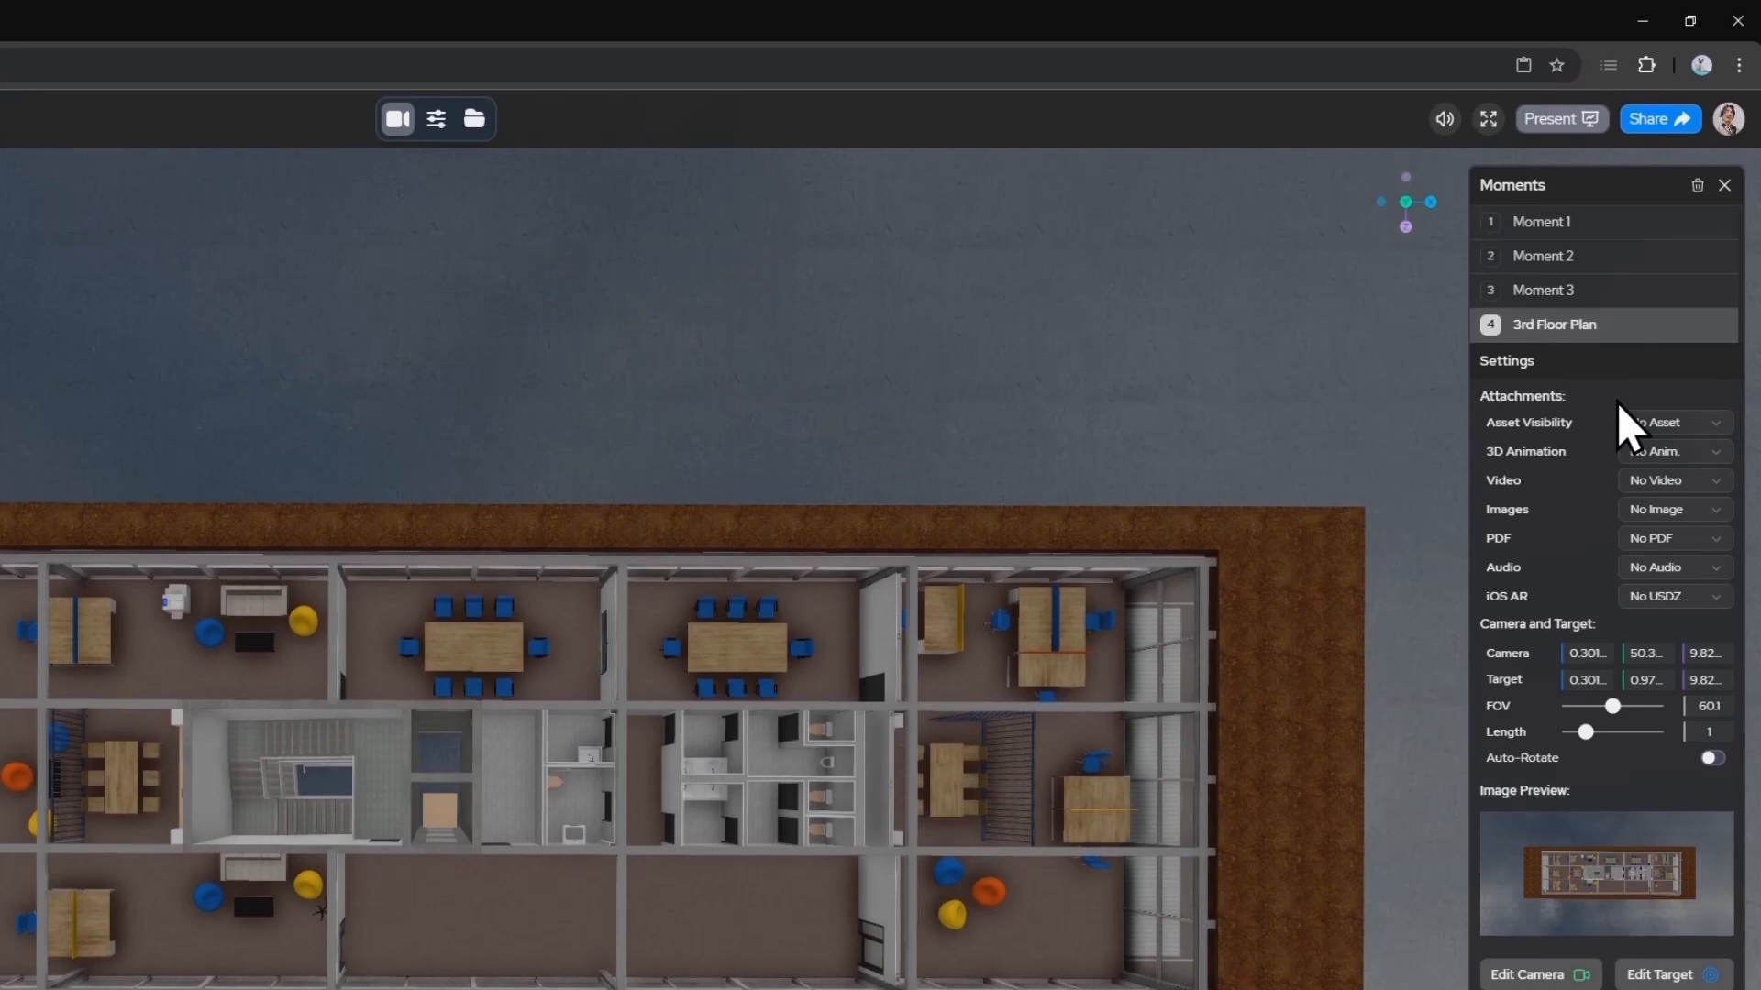
left_click(1671, 532)
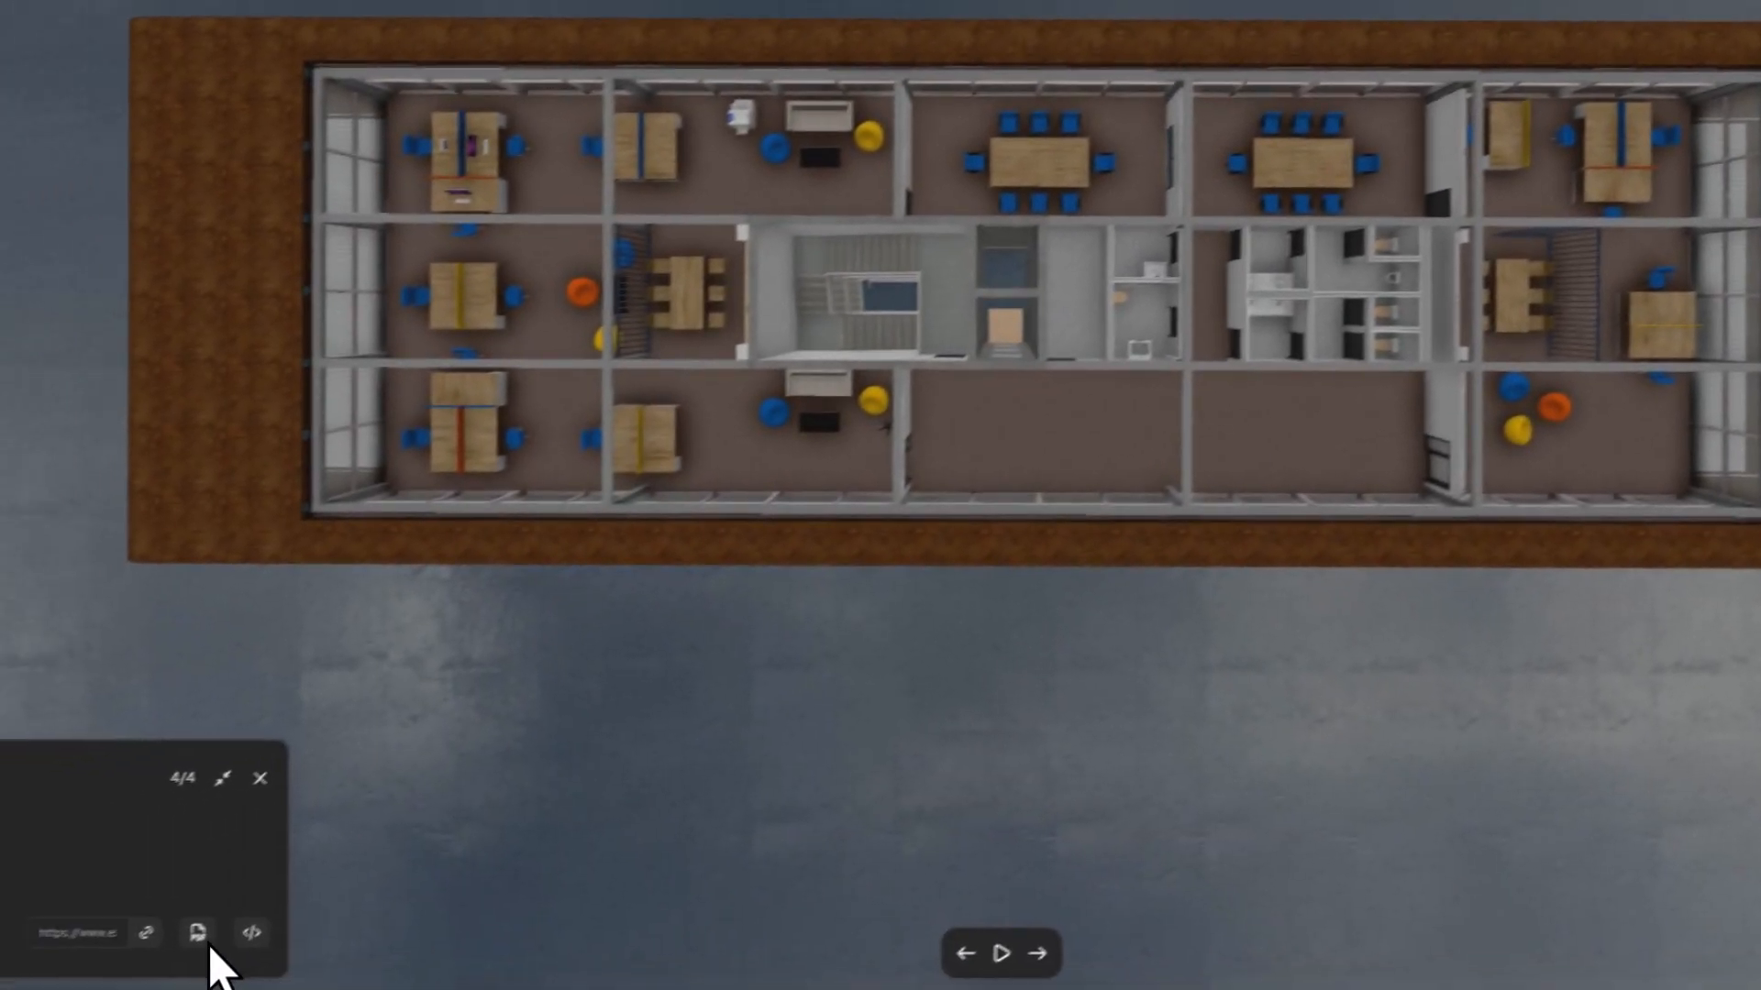
left_click(210, 927)
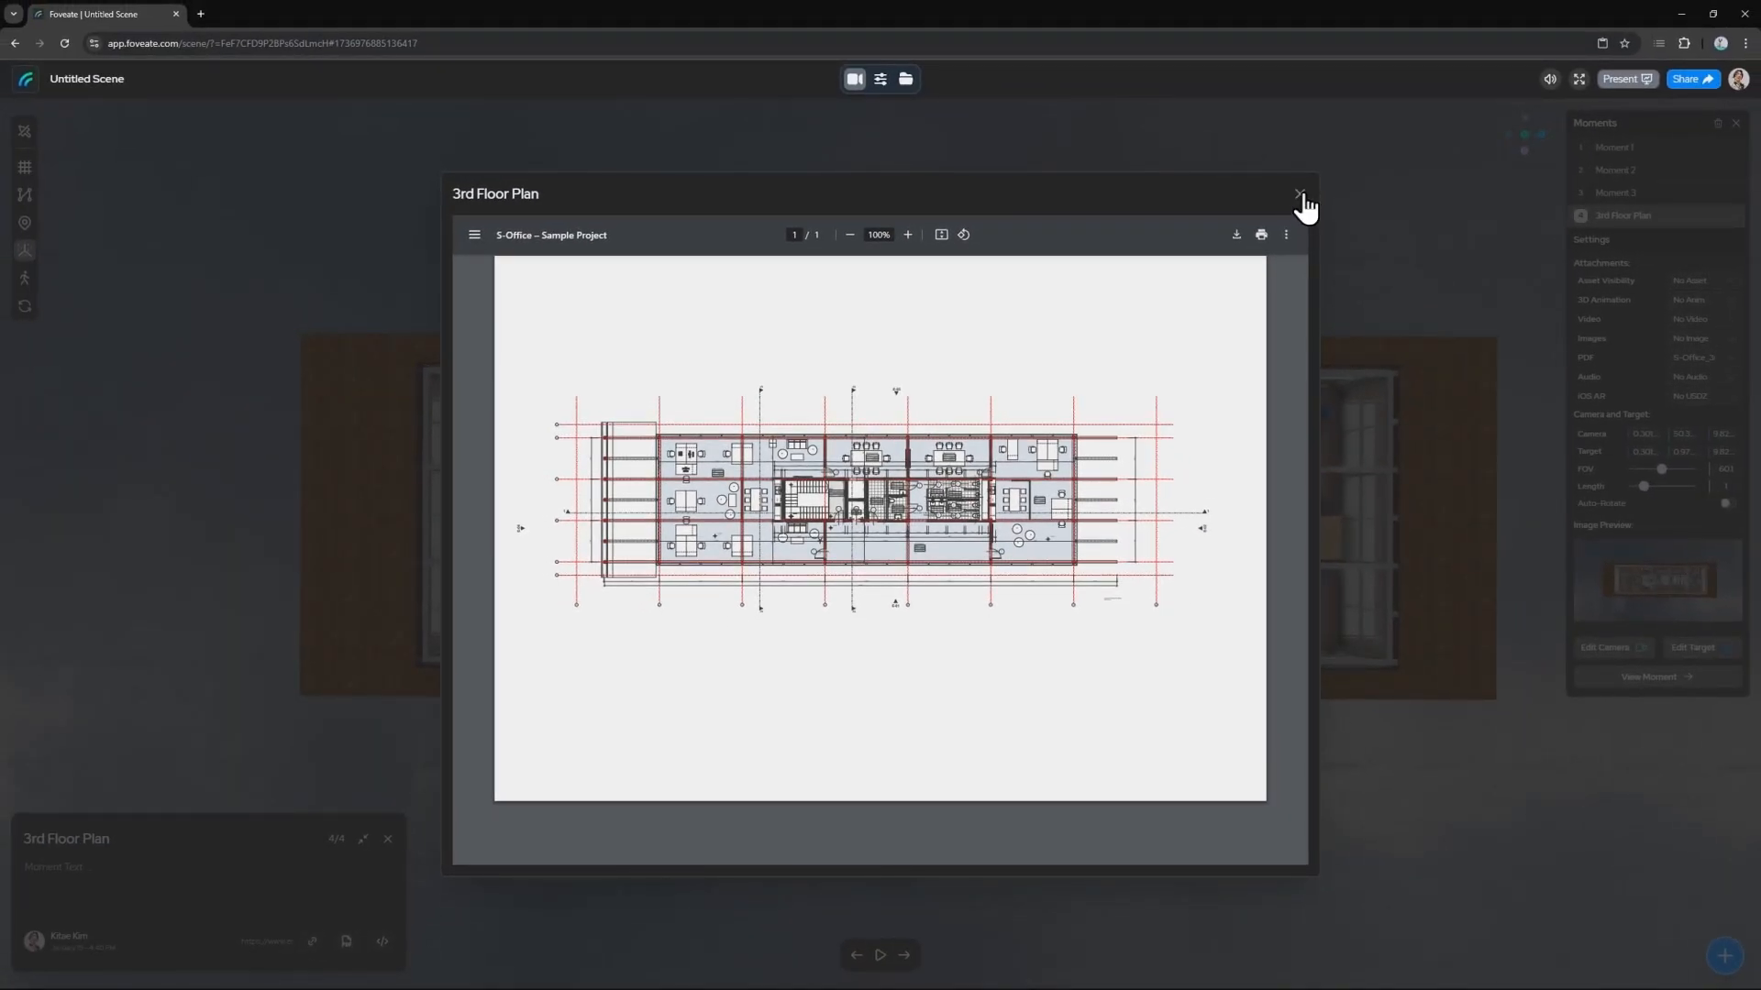
left_click(1300, 195)
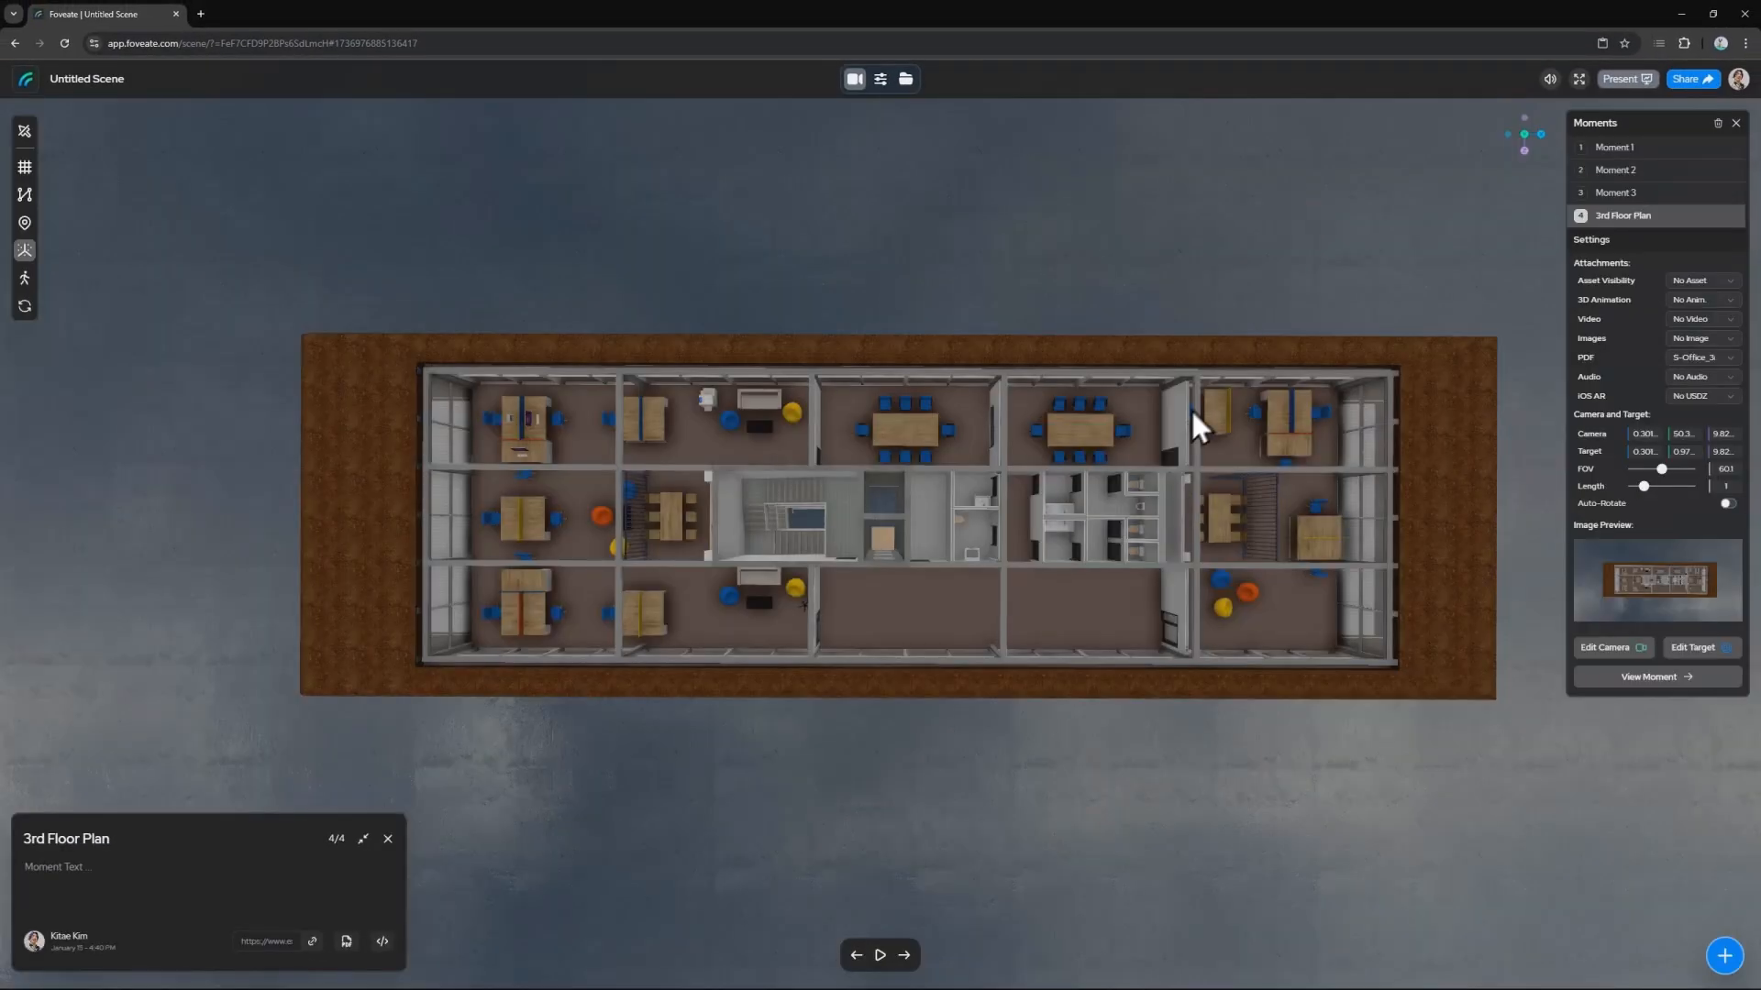
Advance to Moment 1 and rotate the scene's environment to about 106 degrees
left_click(902, 957)
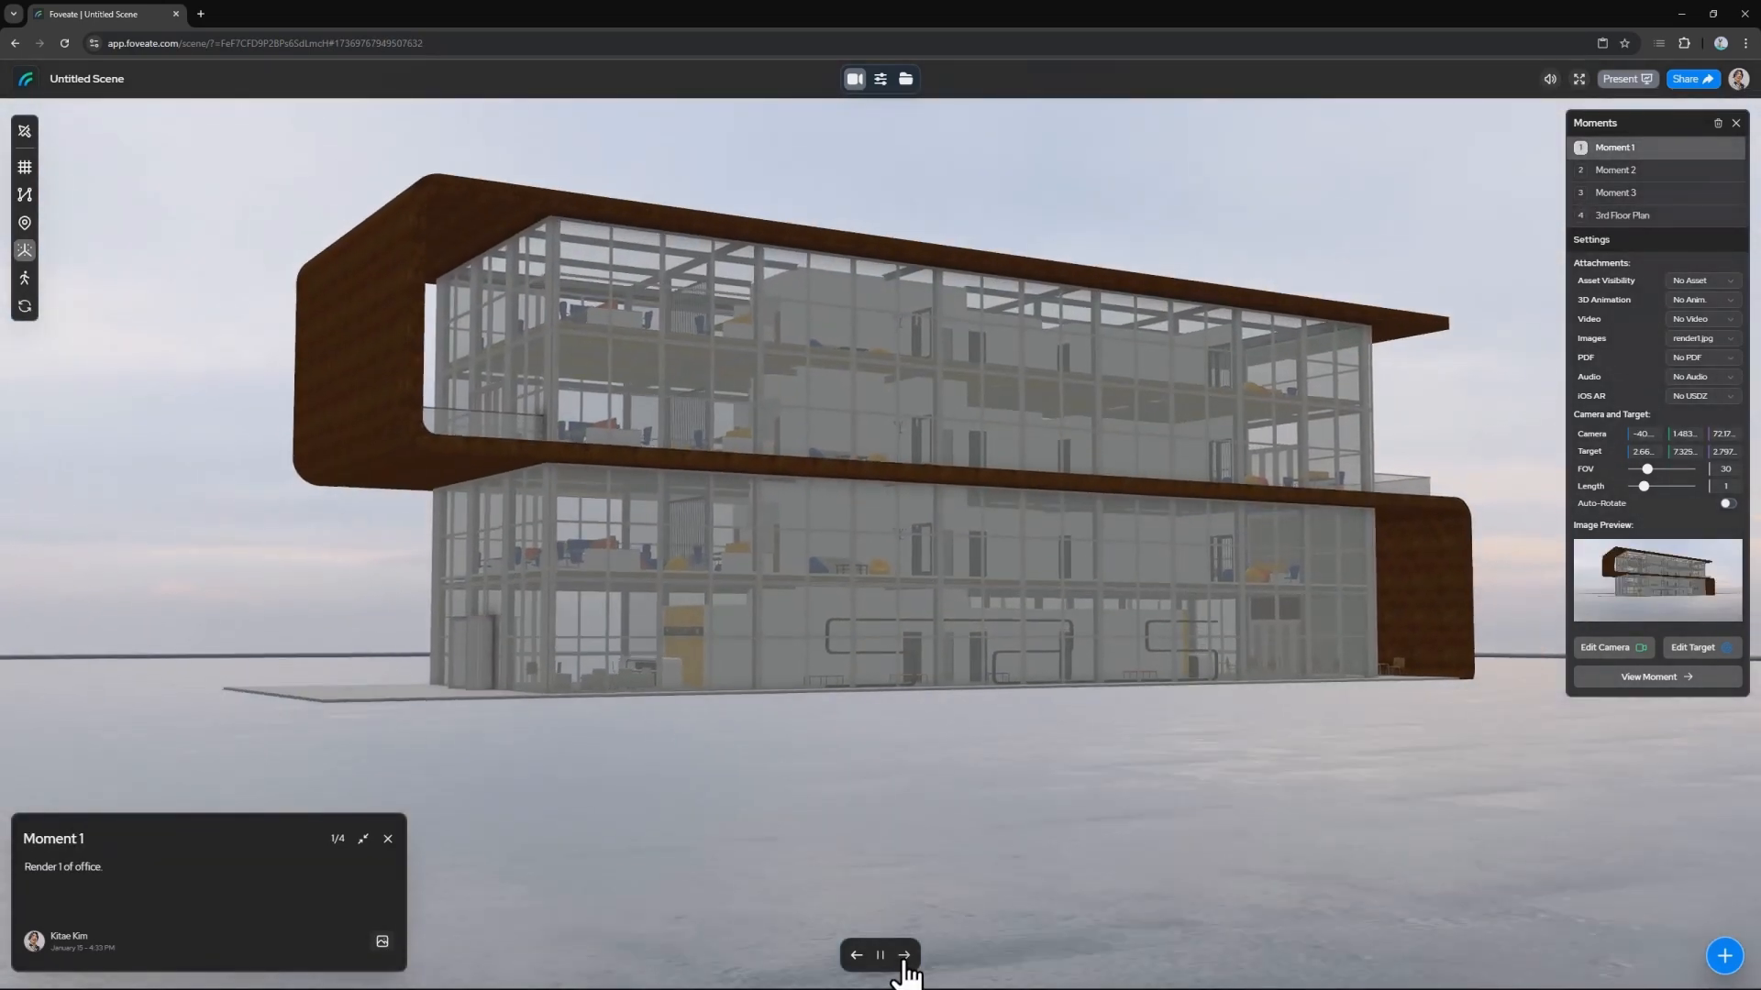
left_click(882, 81)
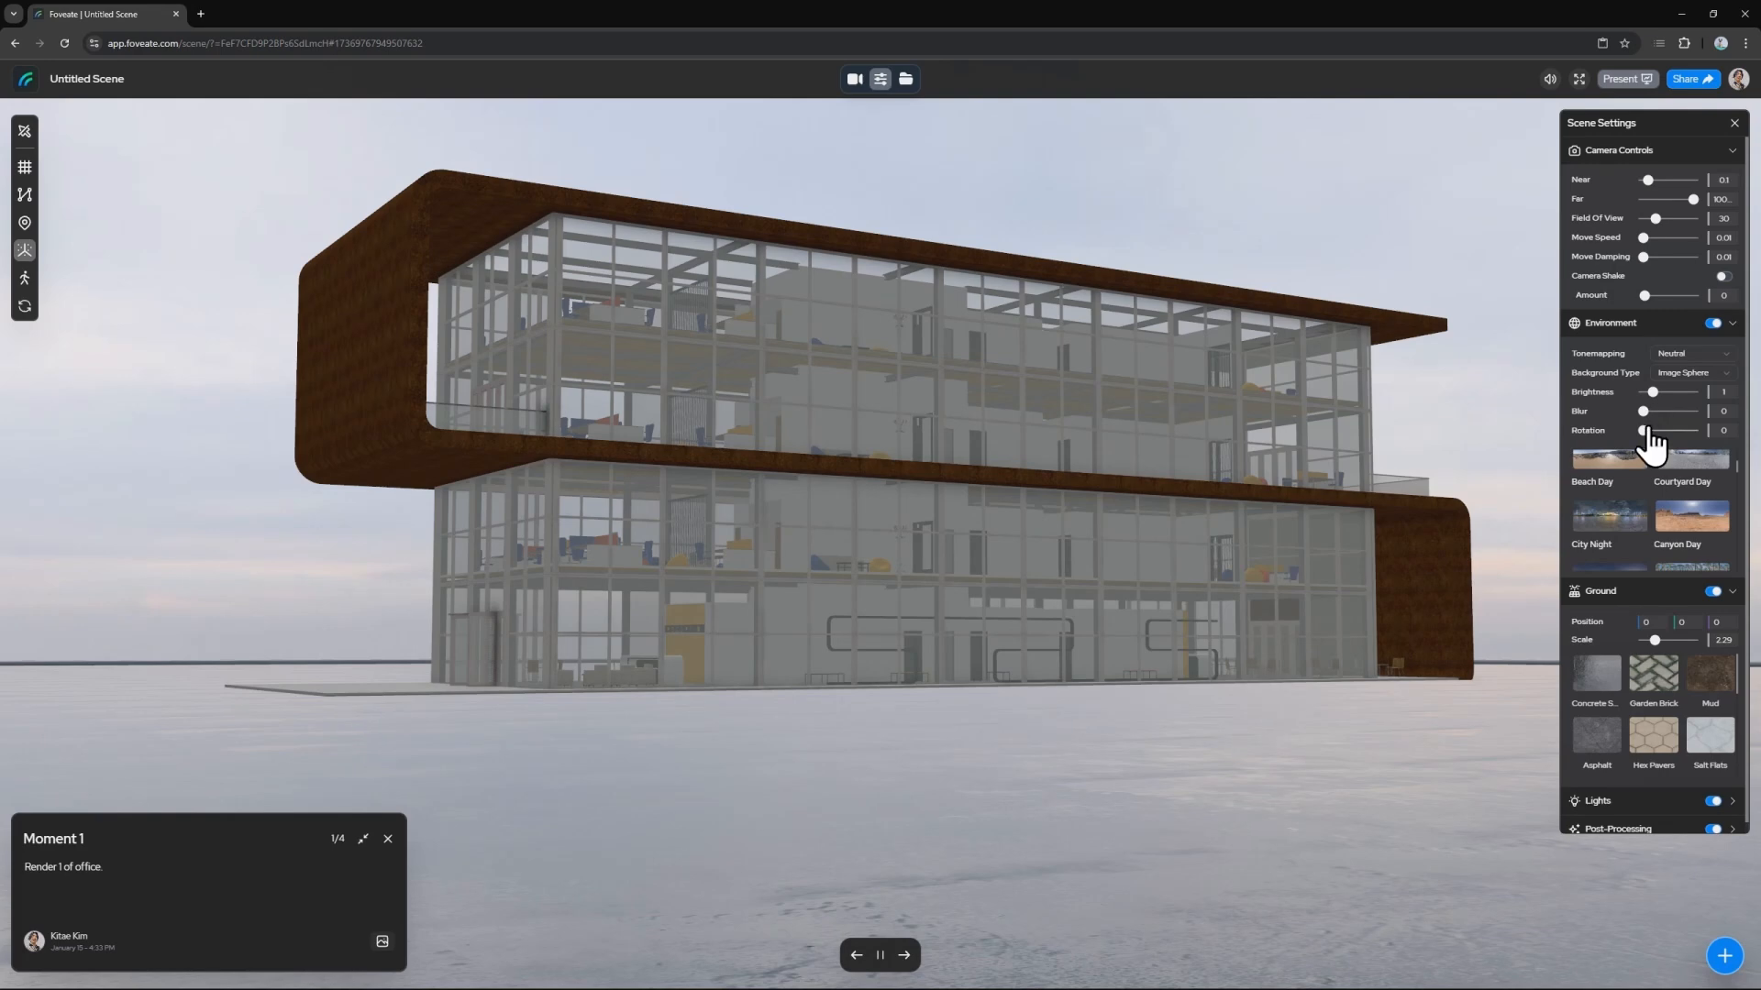
left_click_drag(1644, 431, 1660, 444)
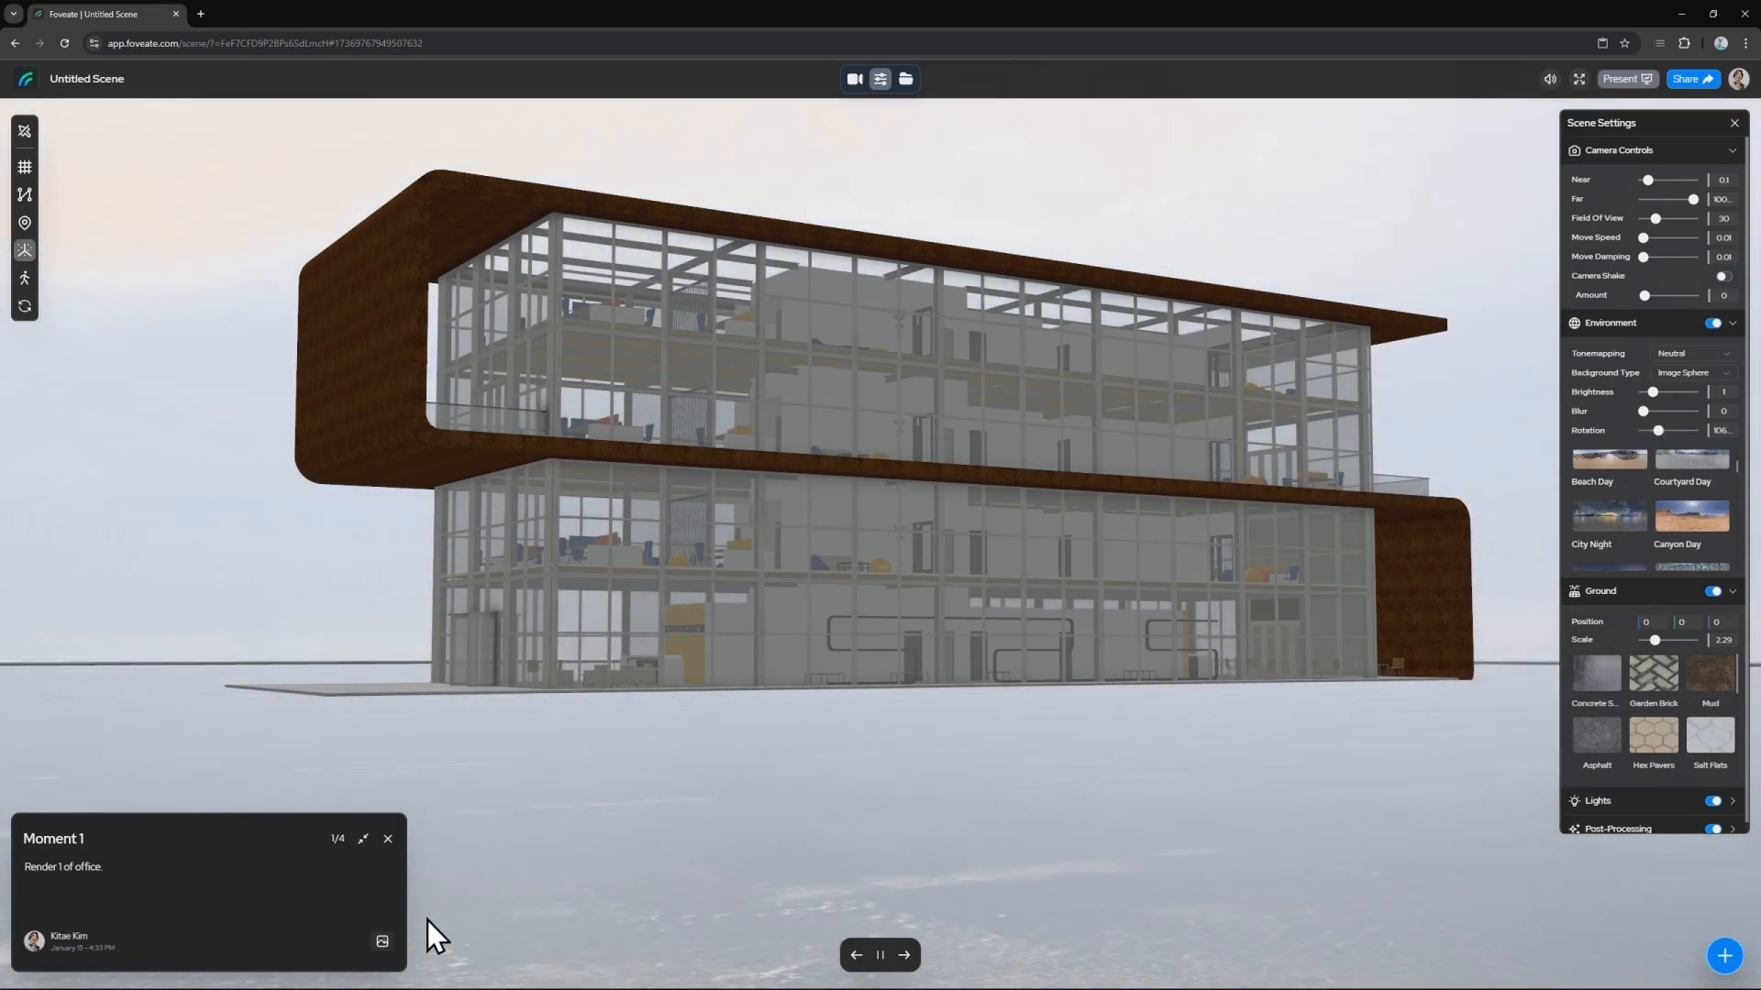
View the attached render of Moment 1, advance to Moment 2 and view its render as well
left_click(382, 942)
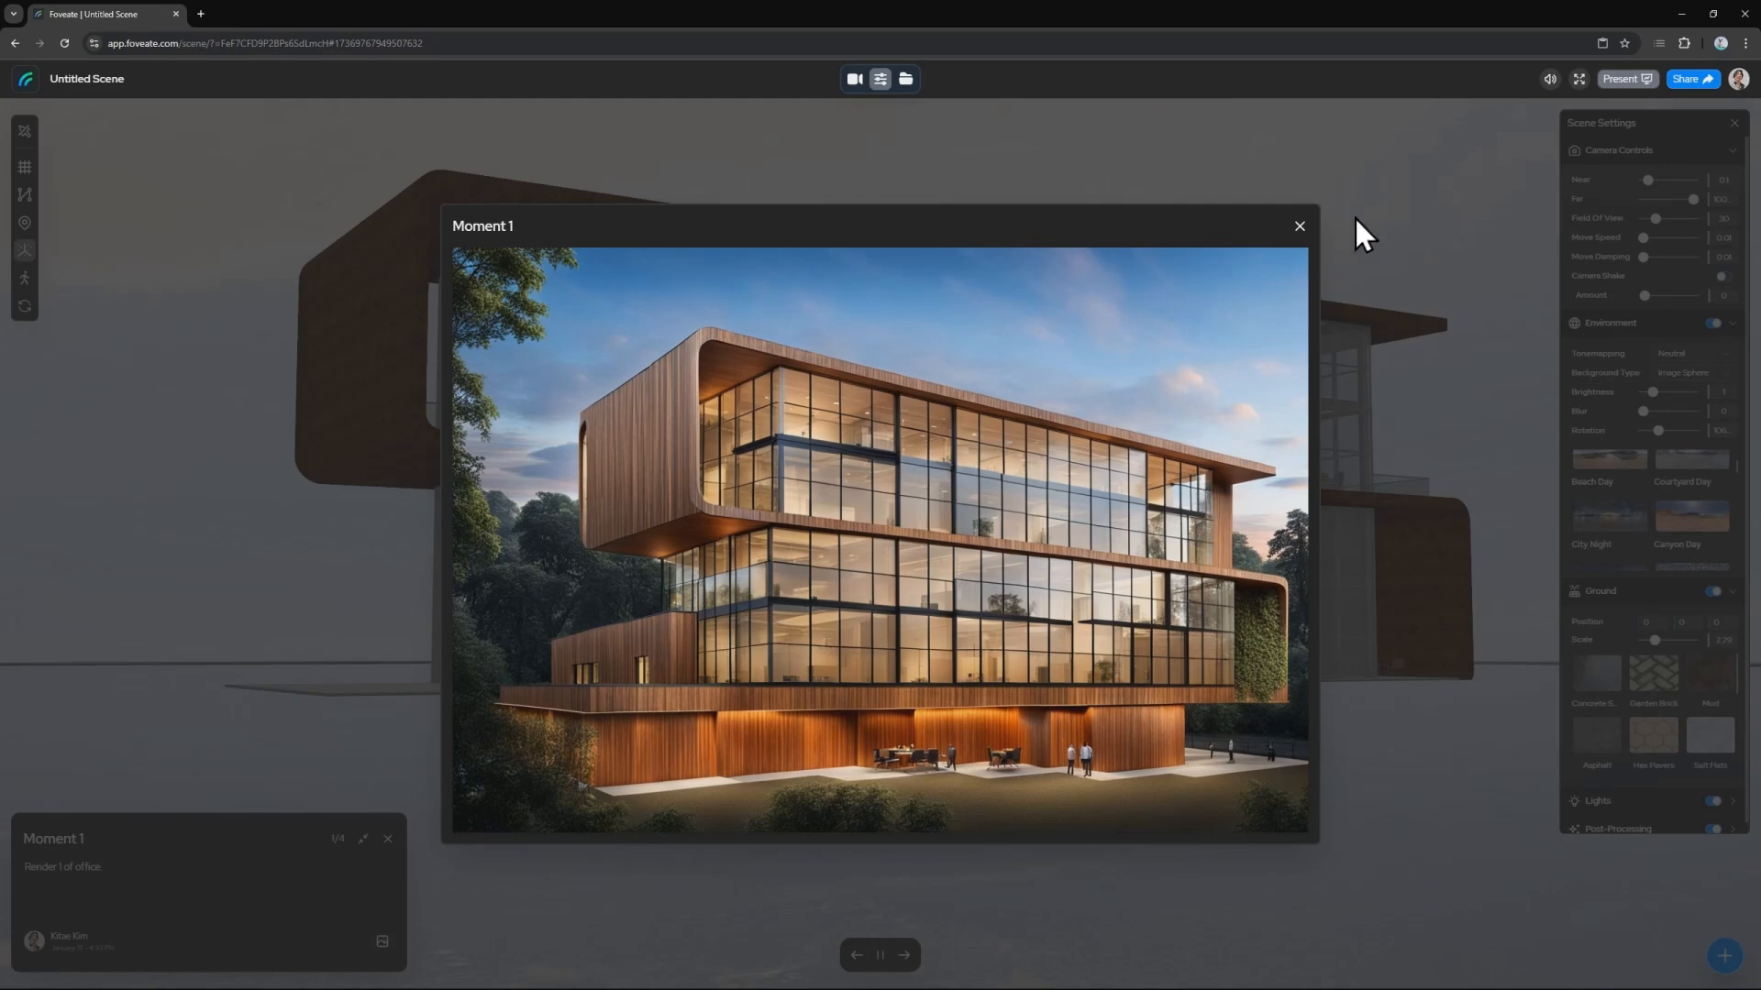
left_click(1298, 227)
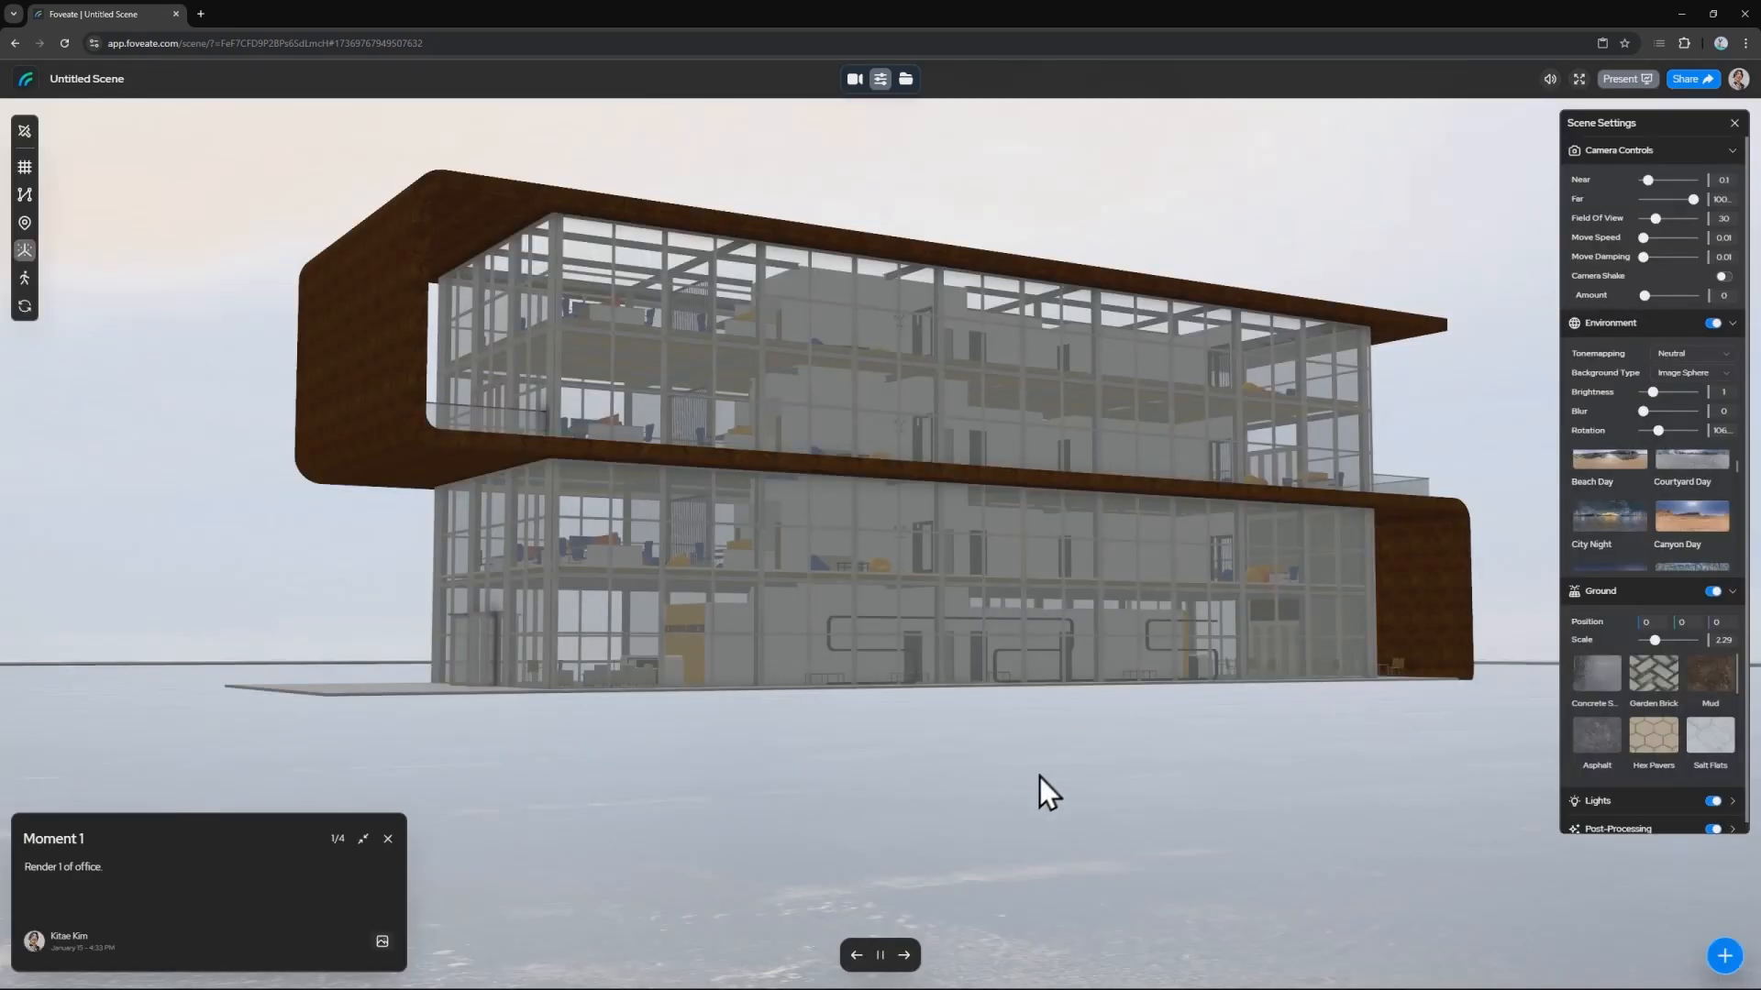
left_click(904, 956)
left_click(383, 942)
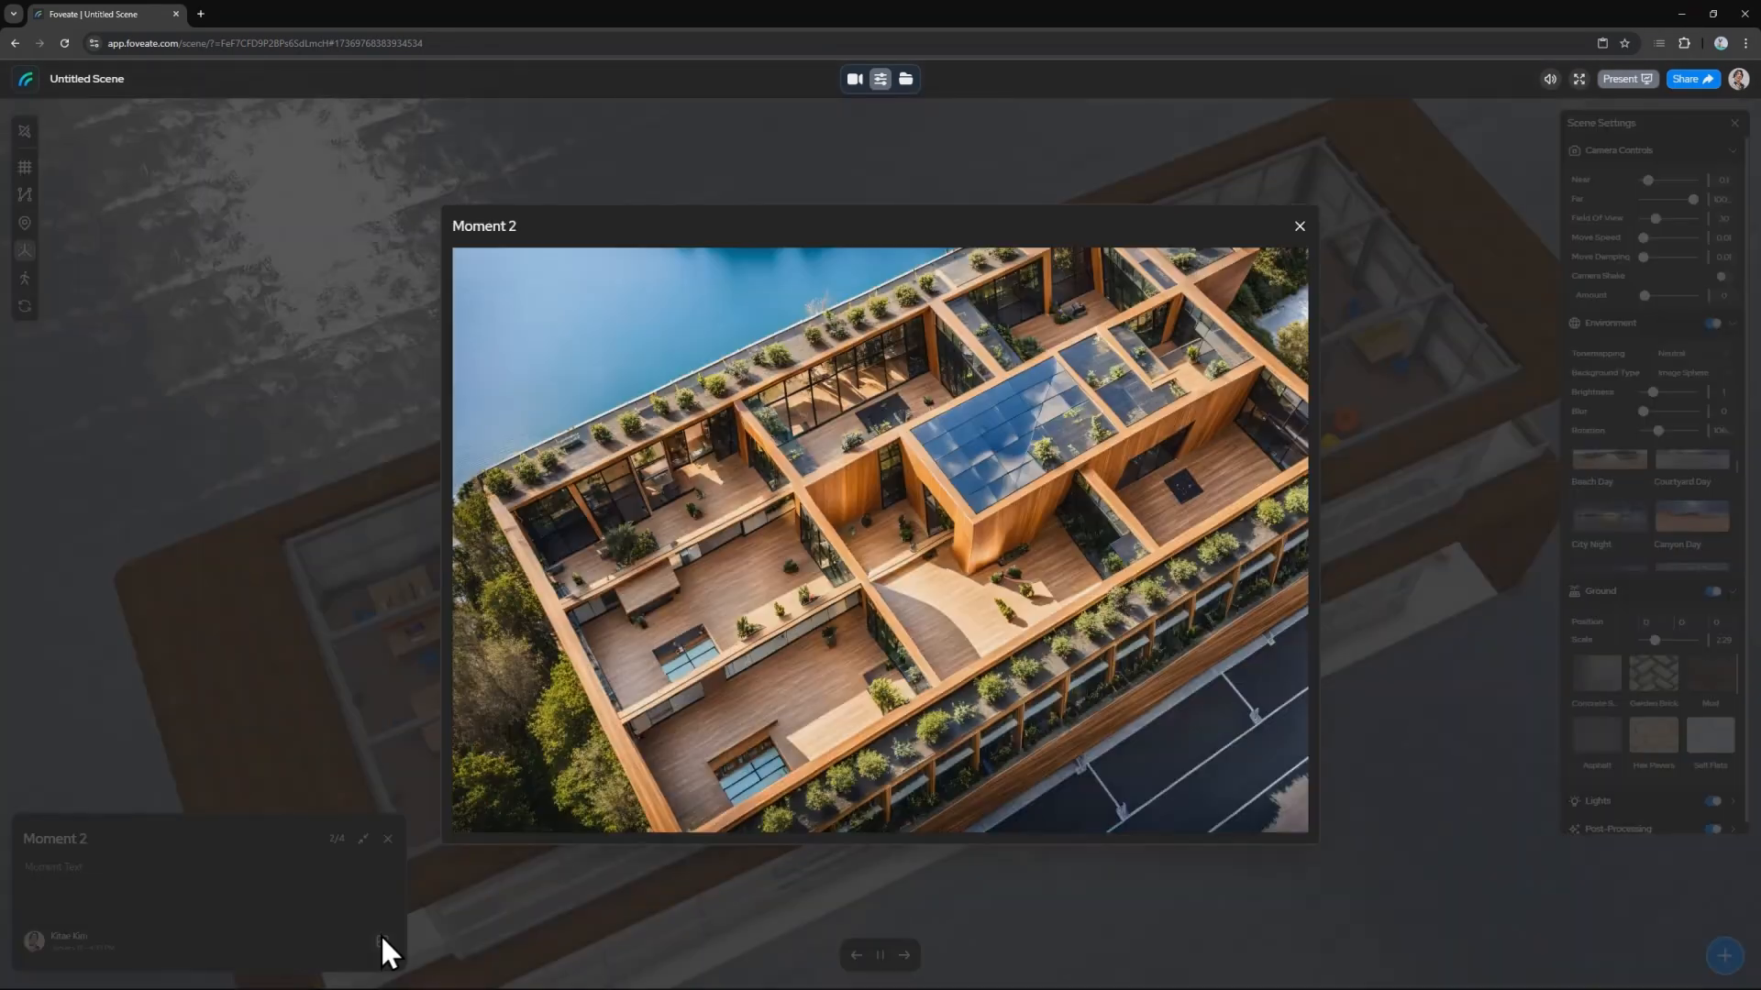
left_click(1302, 225)
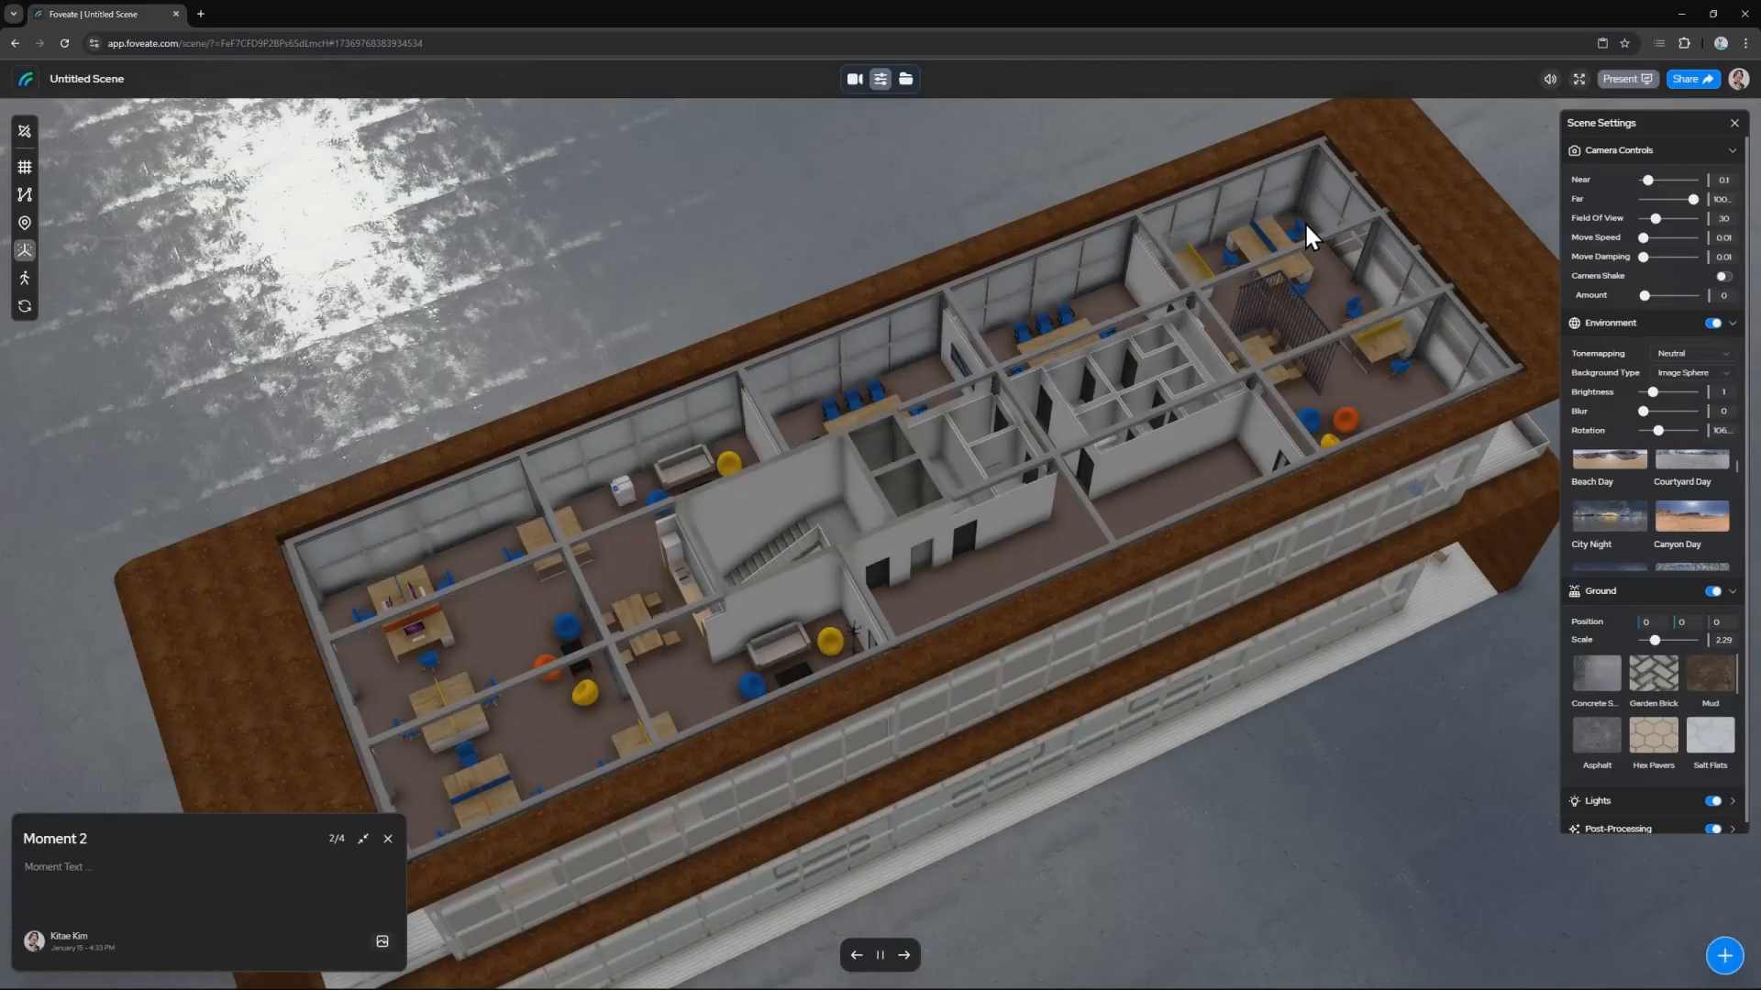
Add a team member to the scene as Editor in the sharing settings and look at the email invitation form
left_click(1708, 82)
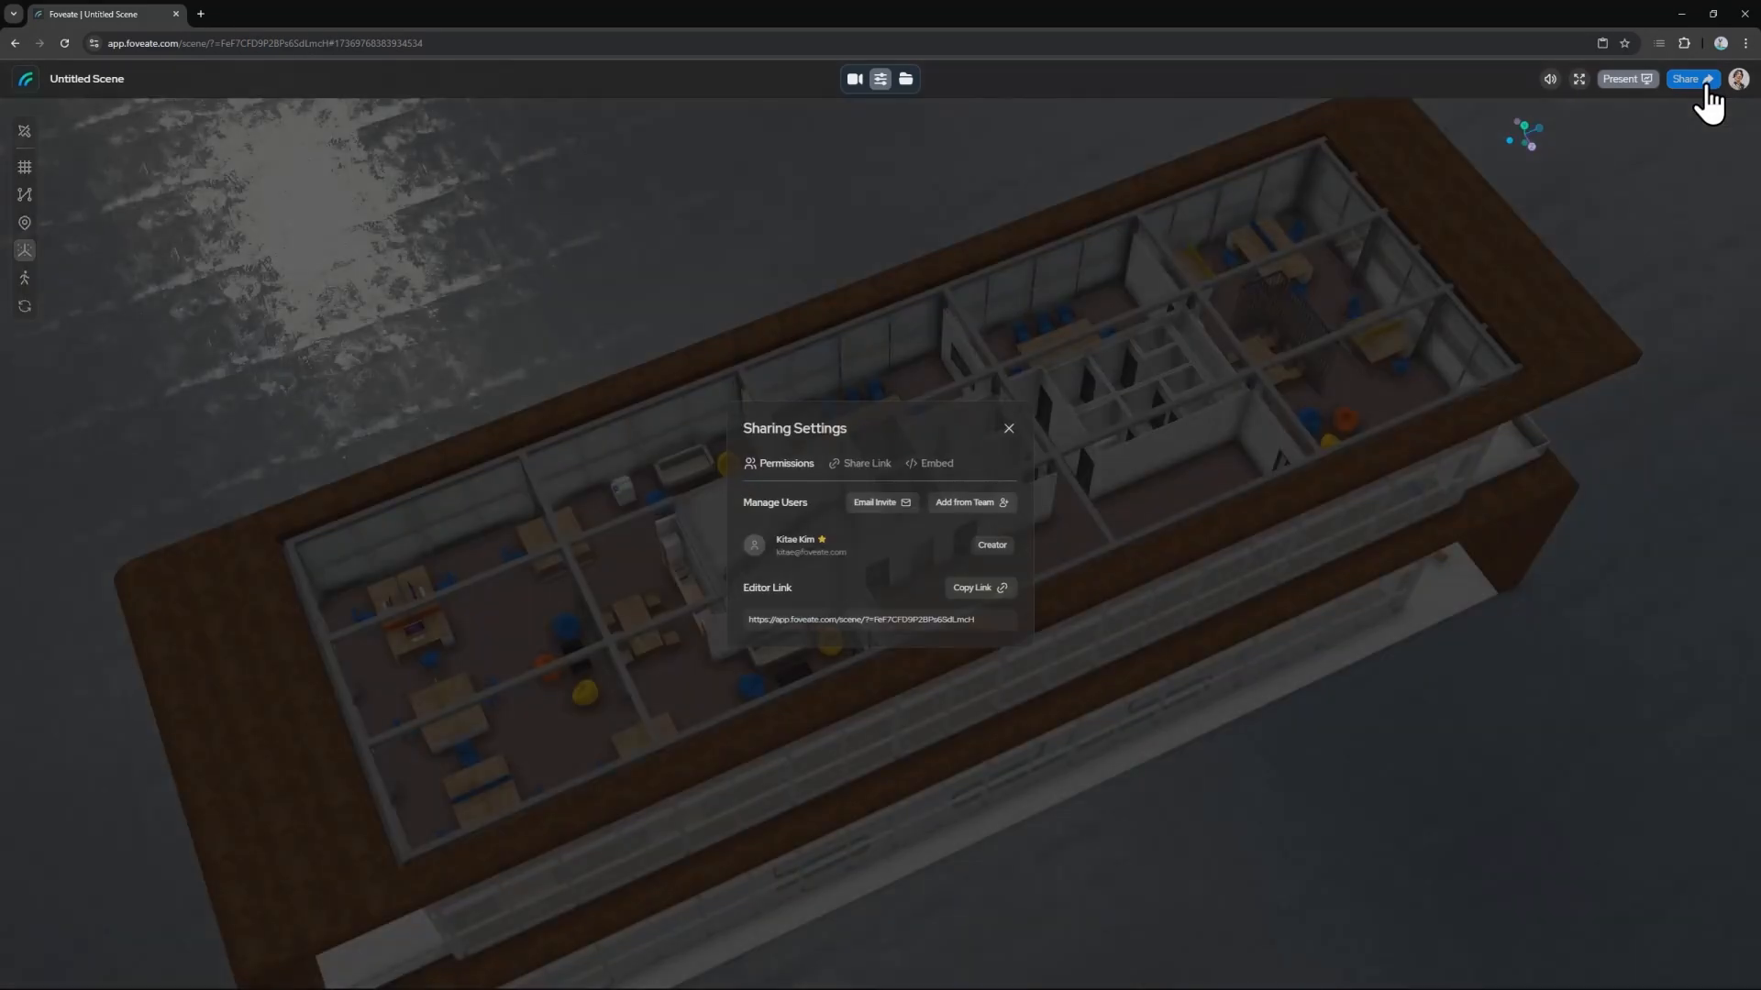
left_click(954, 509)
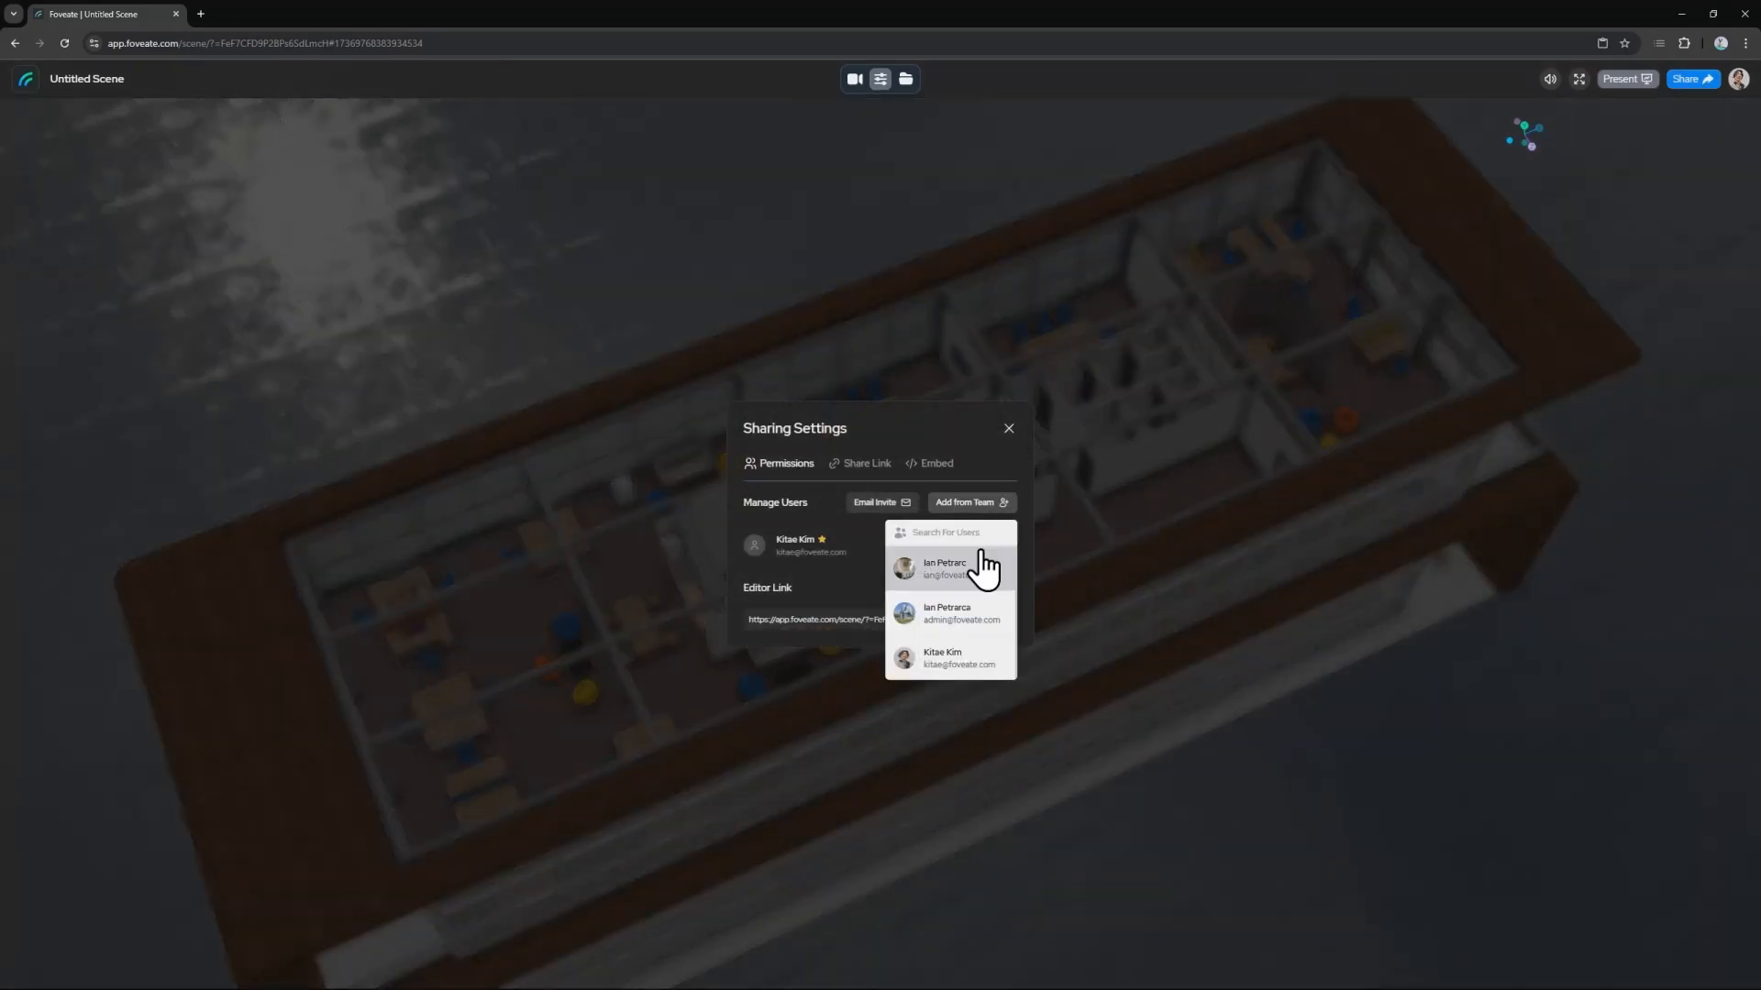
left_click(985, 578)
left_click(977, 495)
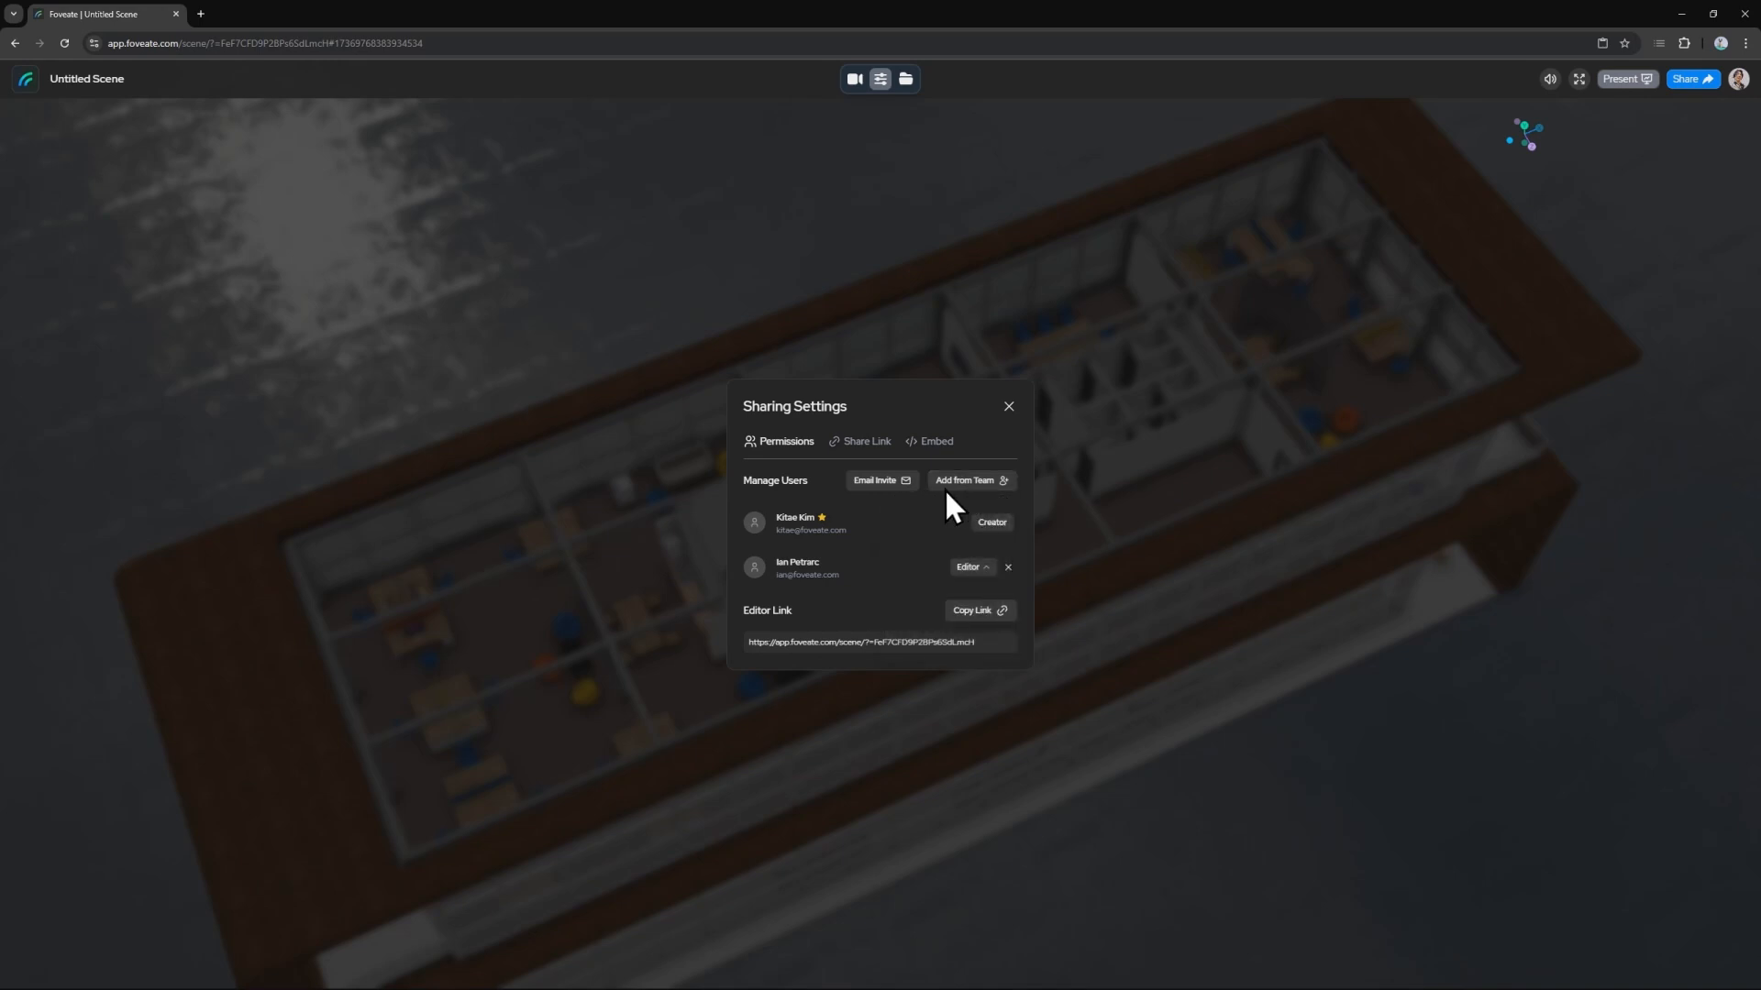
left_click(897, 482)
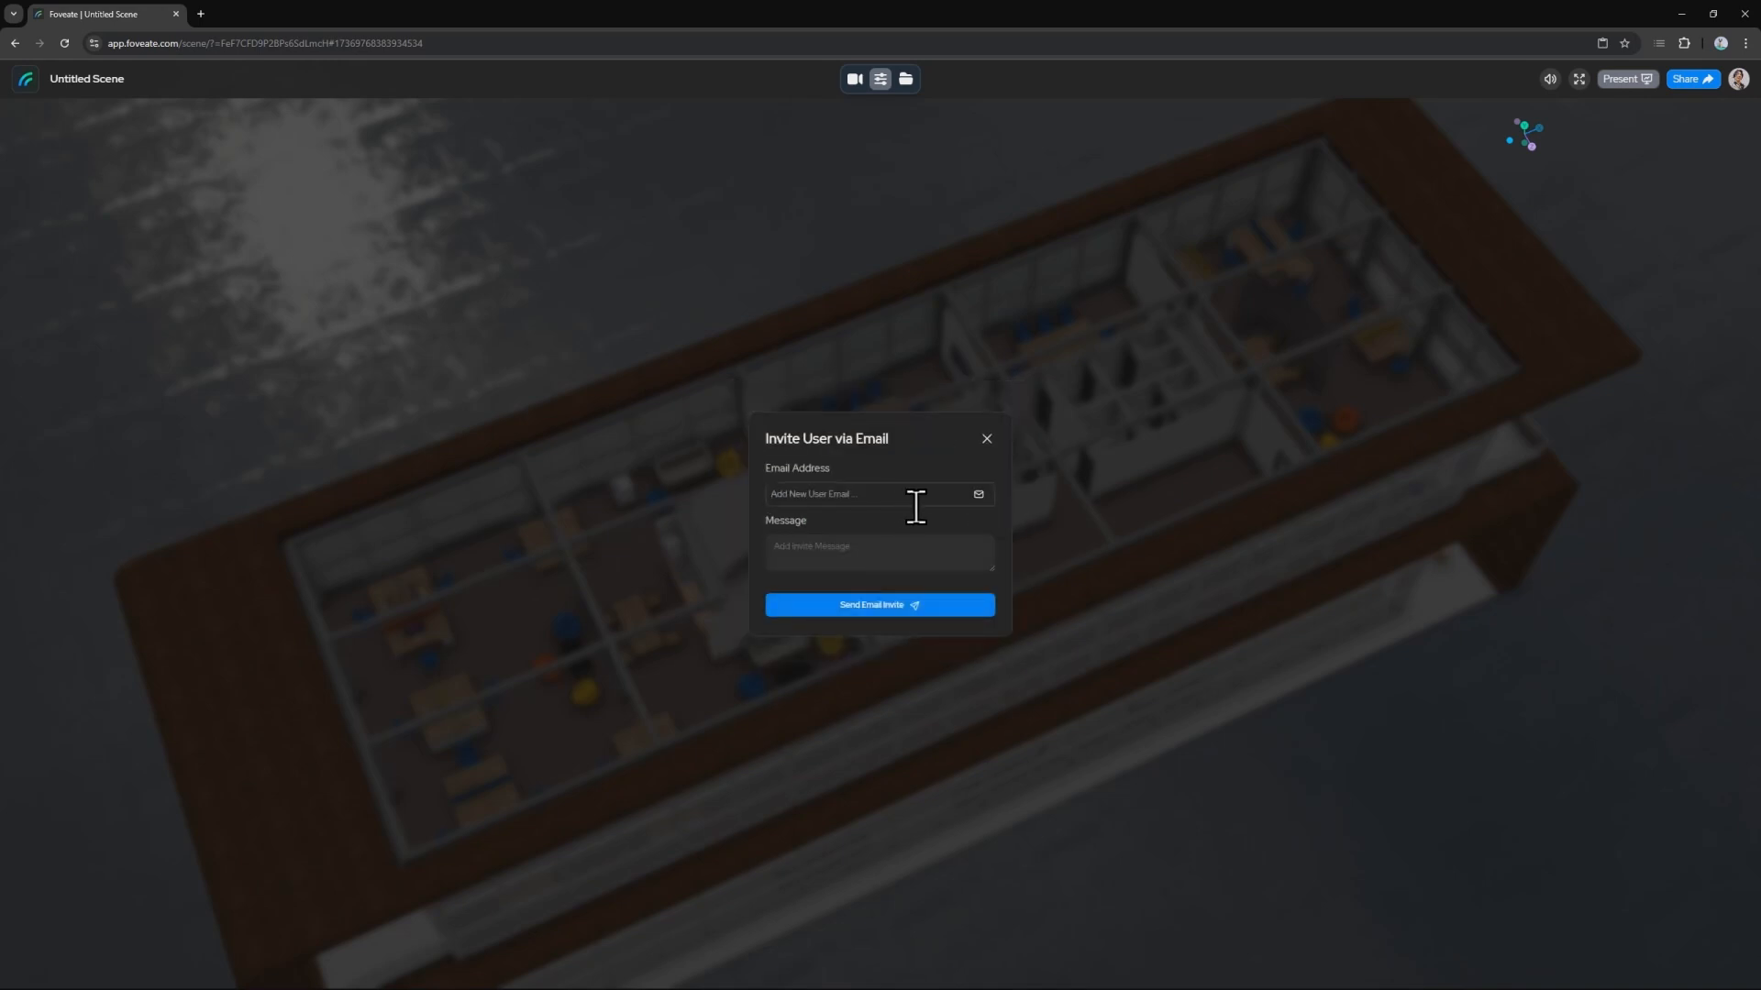
left_click(986, 438)
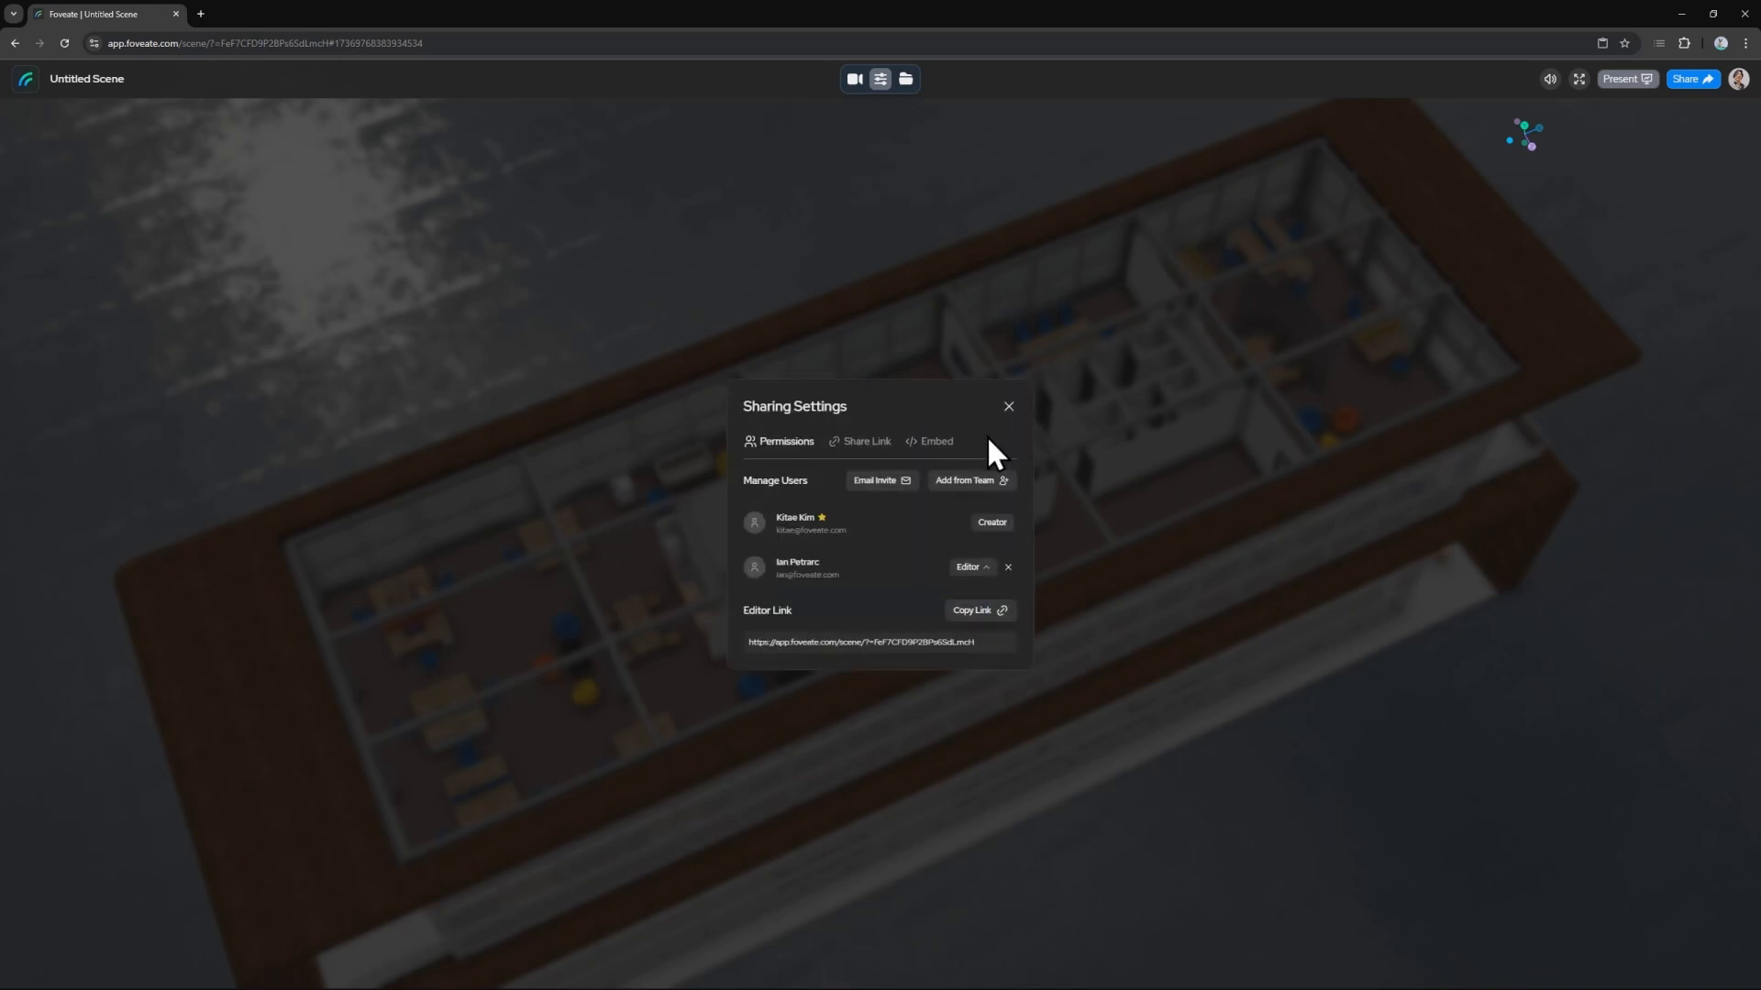
Enable the scene's share link, check the embed code and close the sharing settings
left_click(895, 447)
left_click(1002, 620)
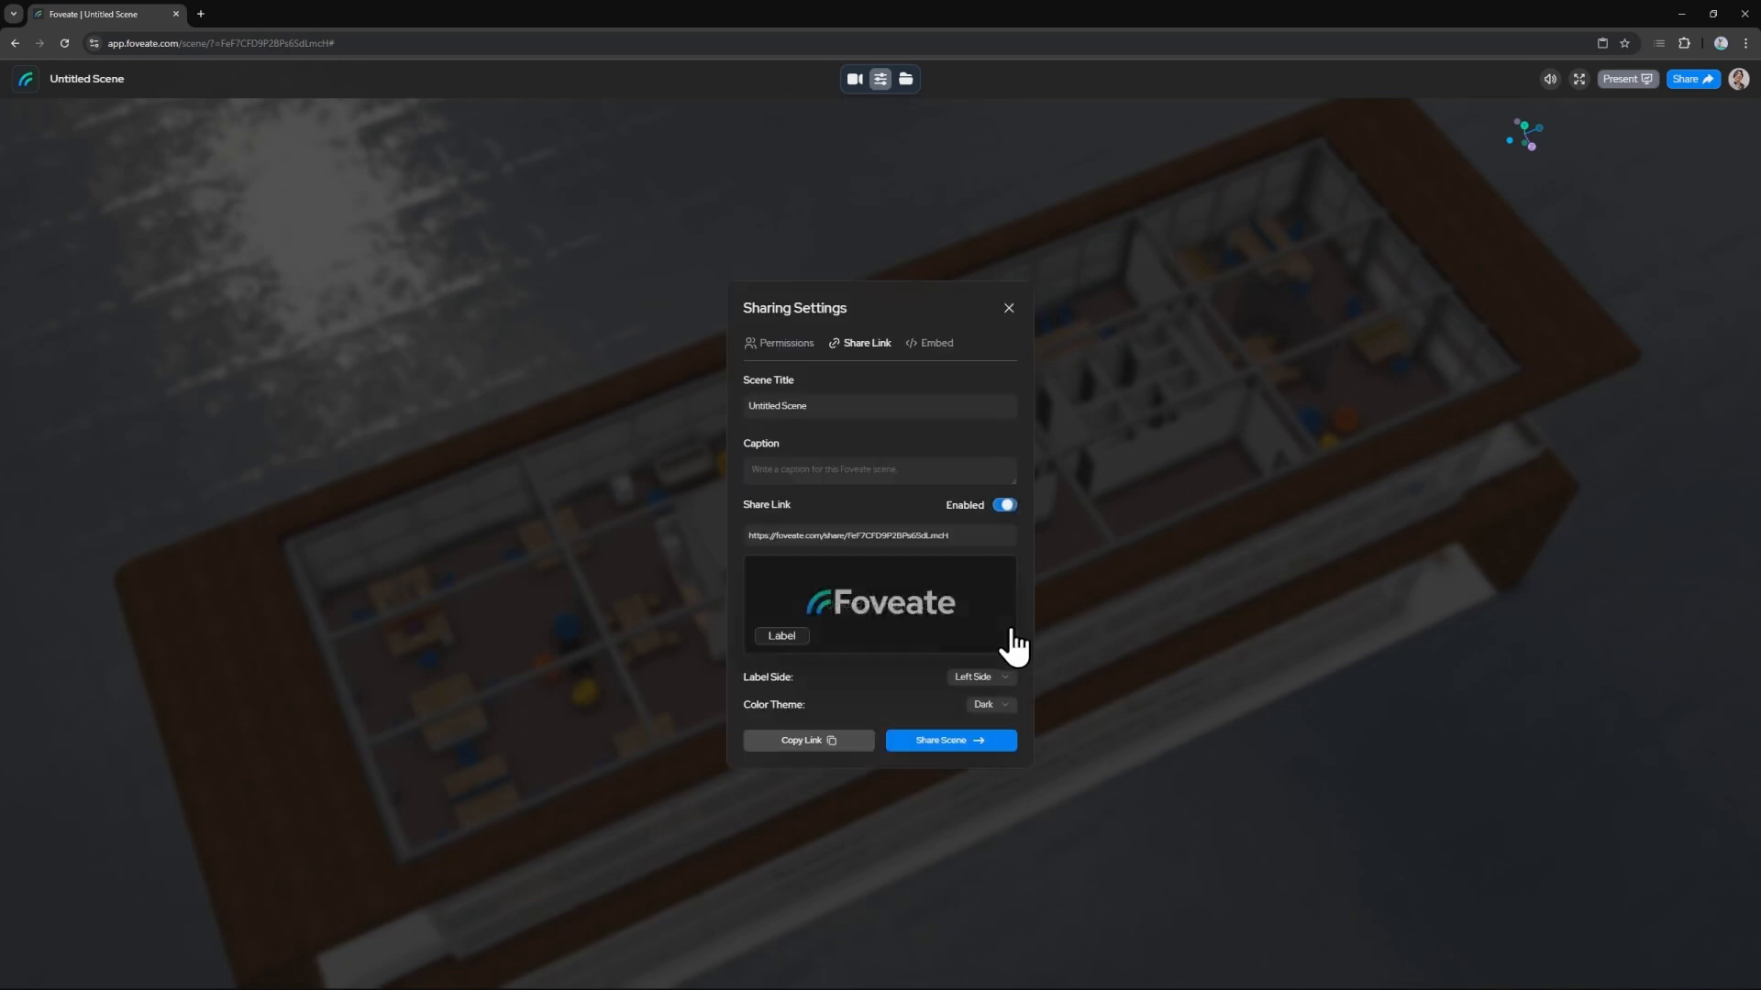
left_click(934, 344)
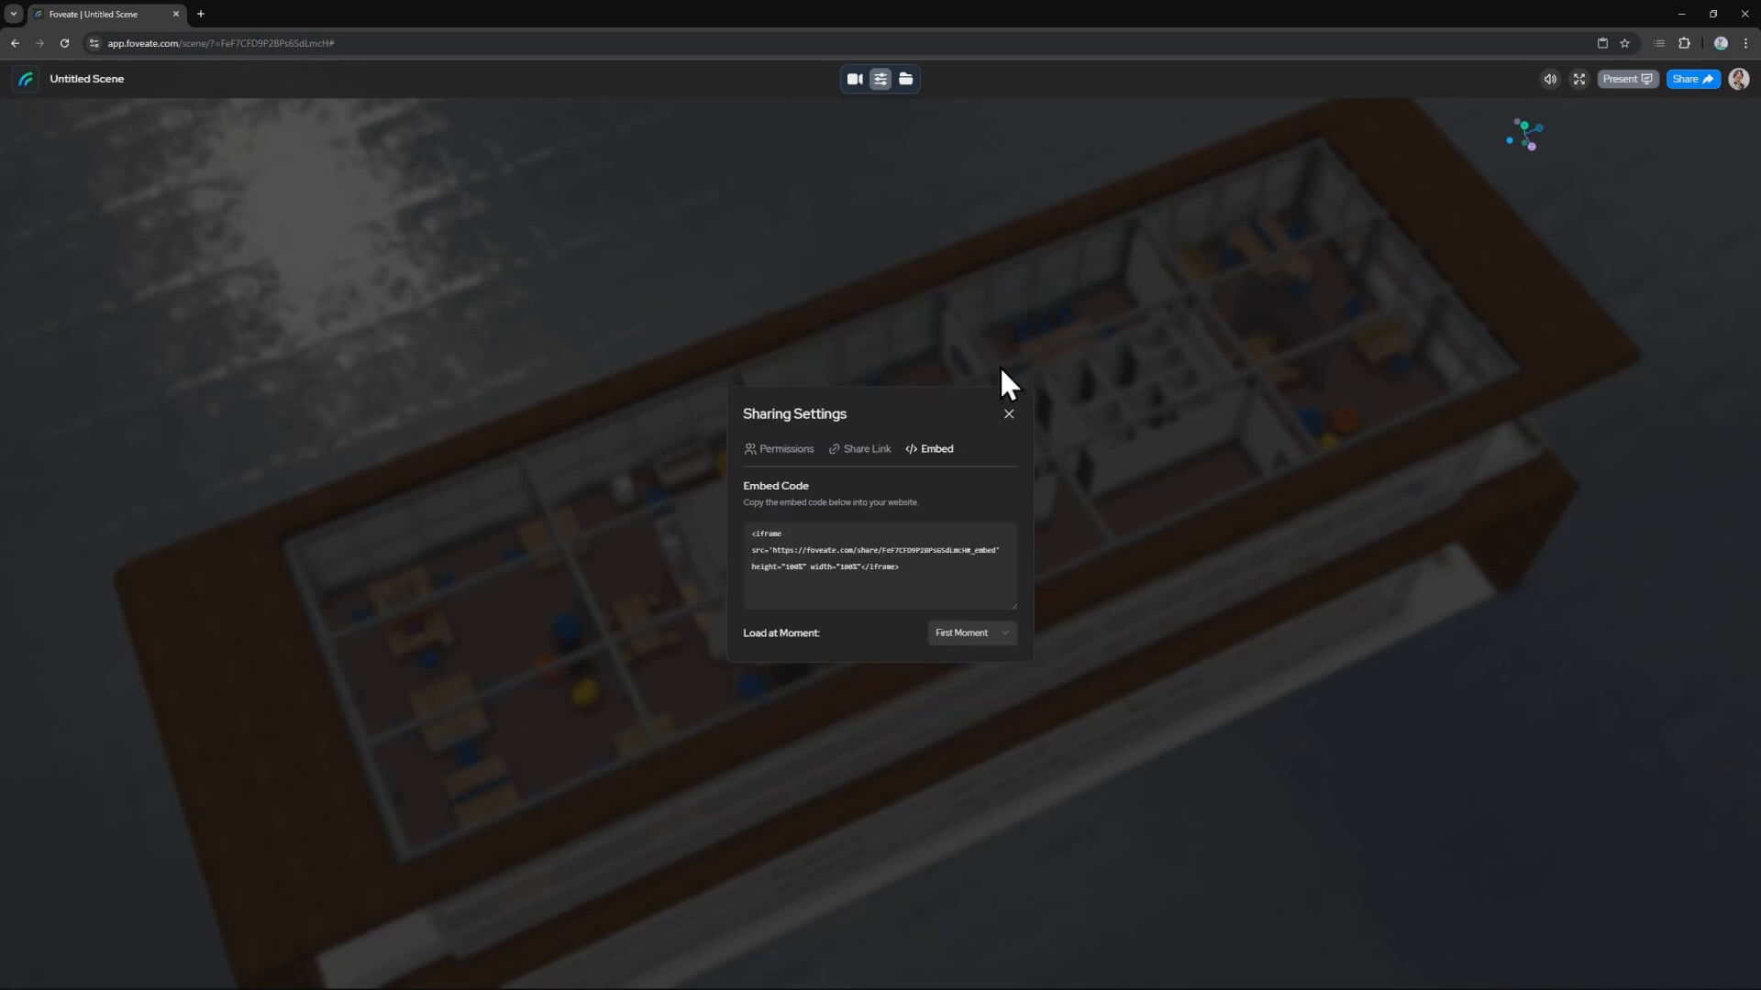
left_click(1009, 417)
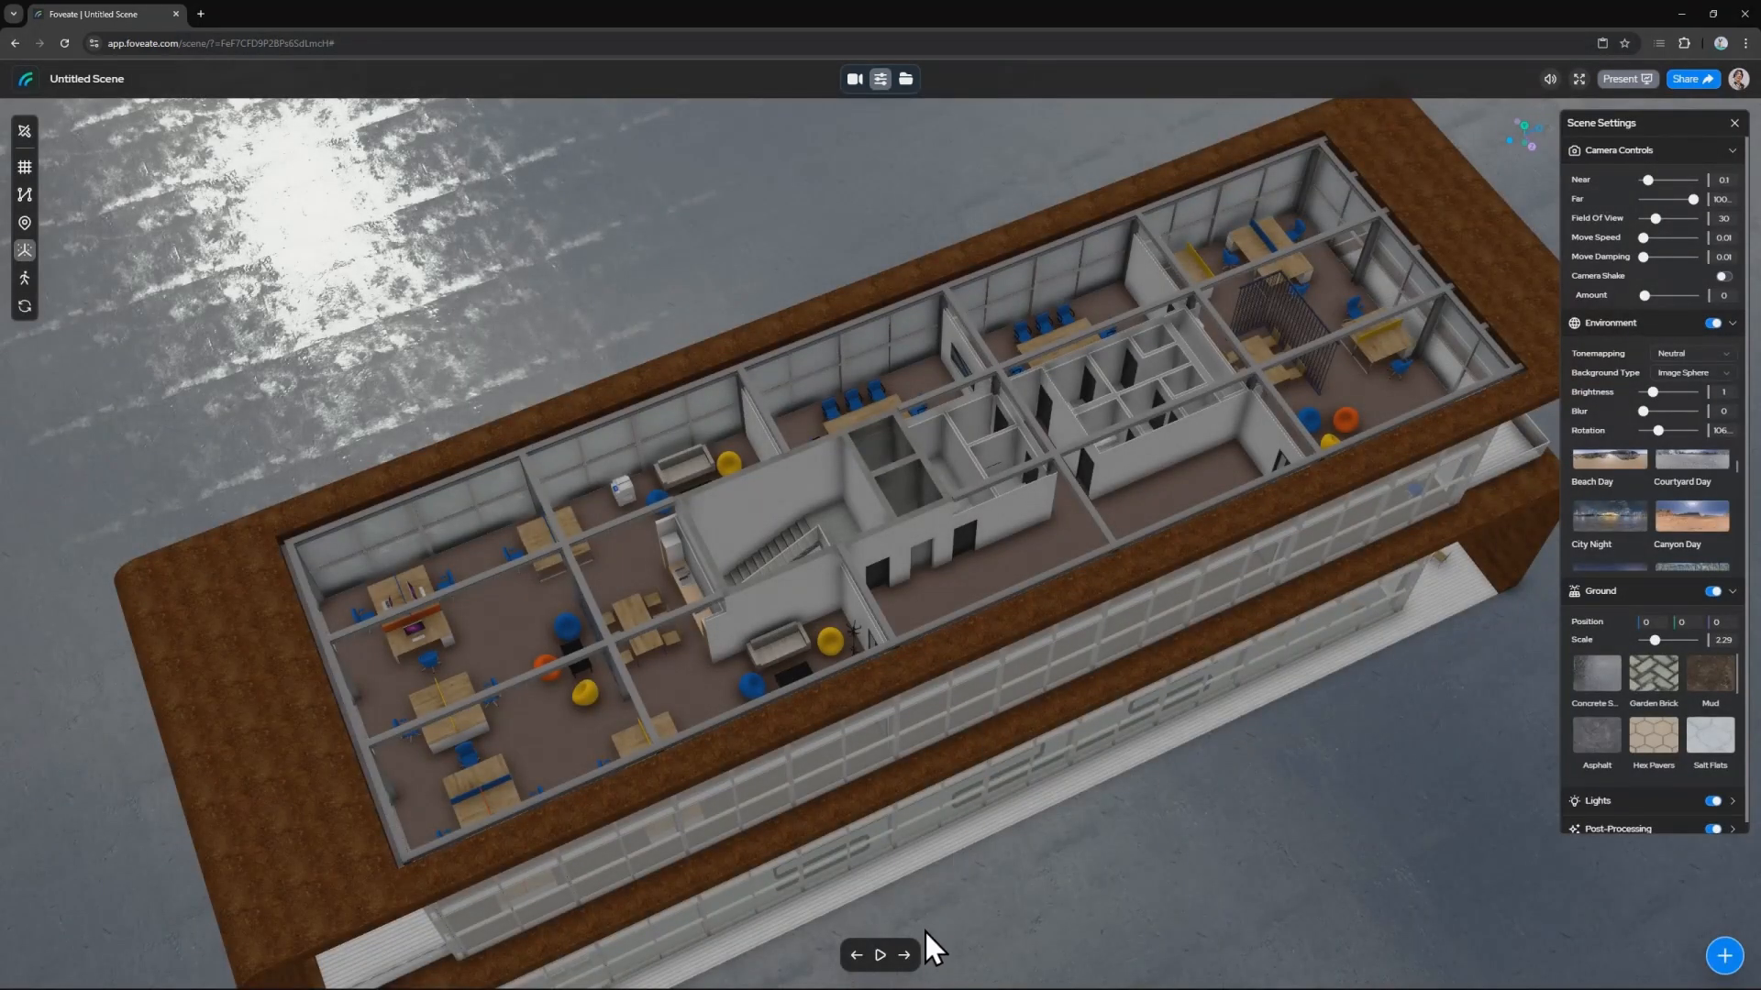
Step between Moment 1 and the 3rd Floor Plan moment, viewing the attached plan PDF along the way
left_click(906, 956)
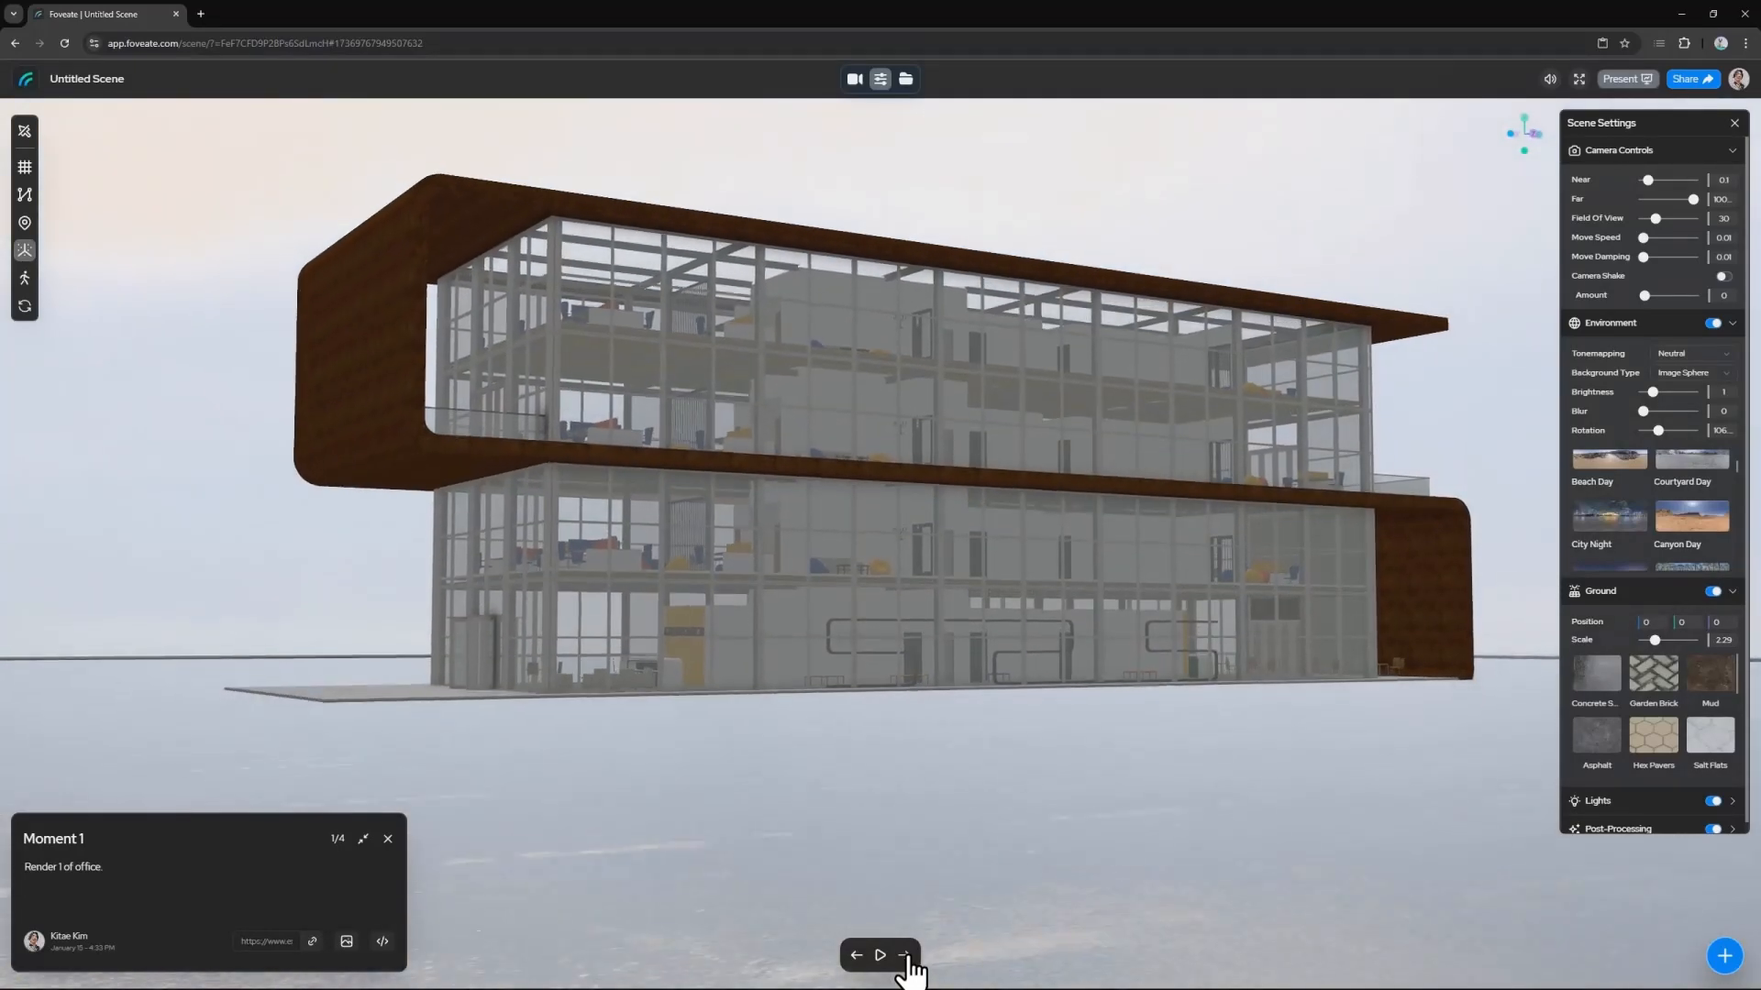
left_click(856, 956)
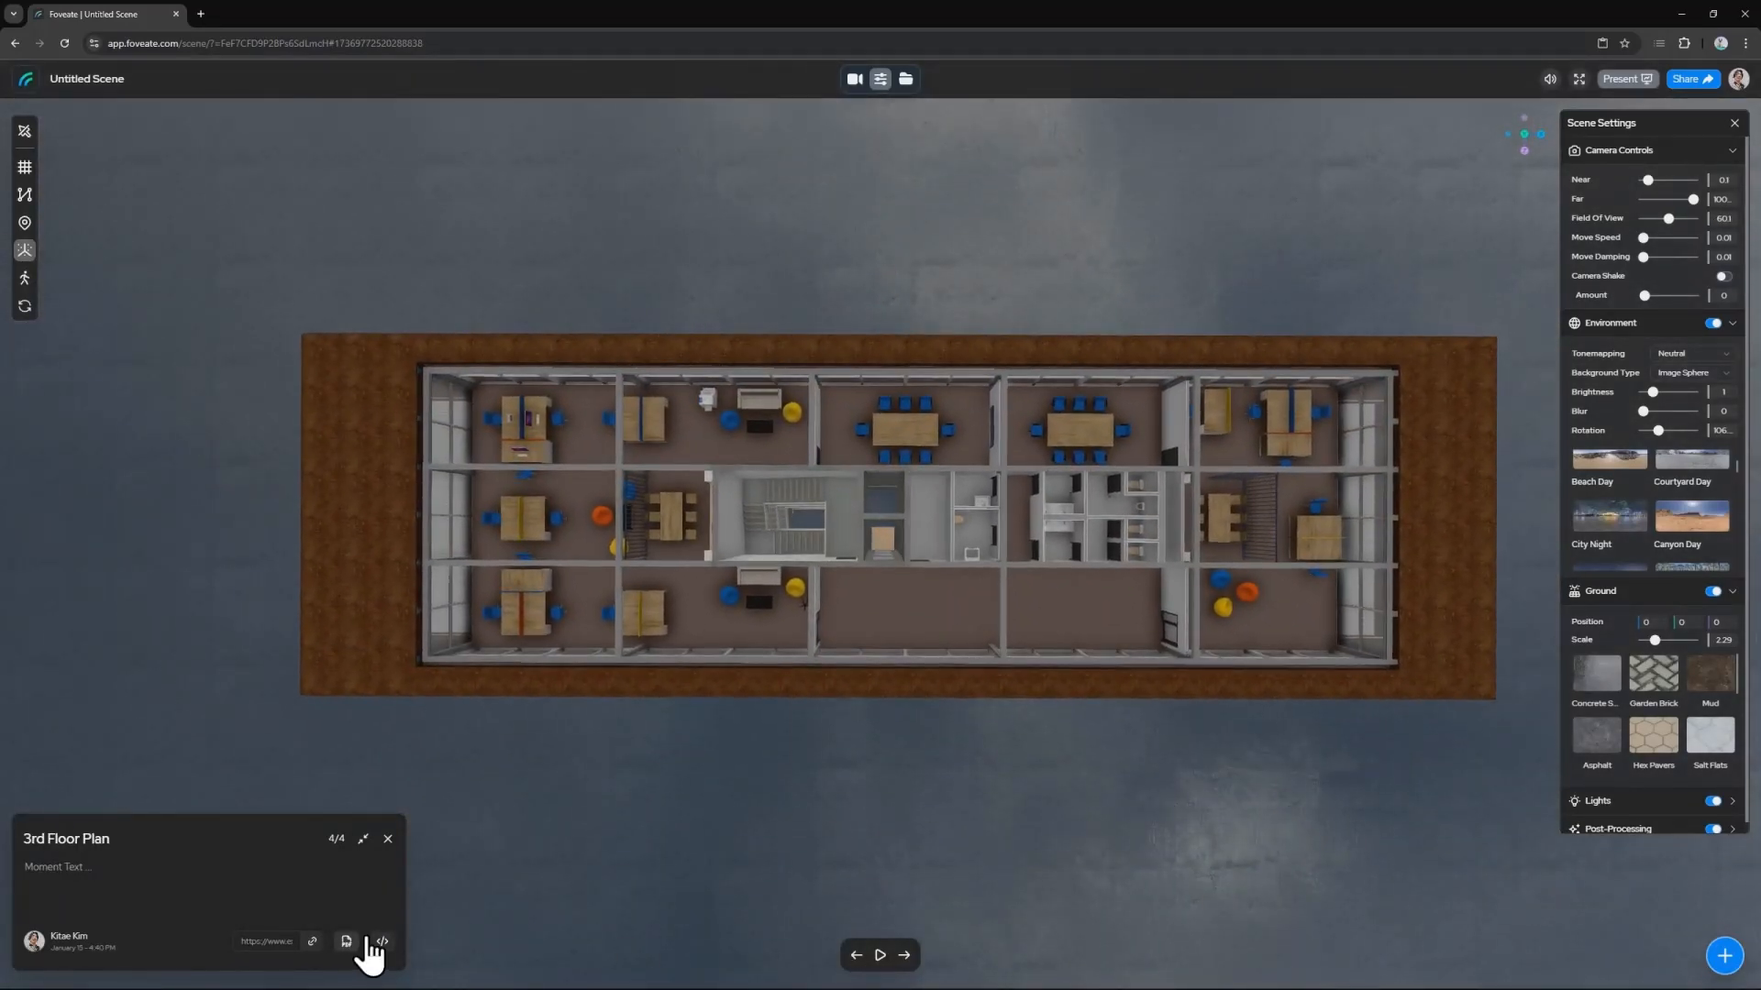
left_click(347, 942)
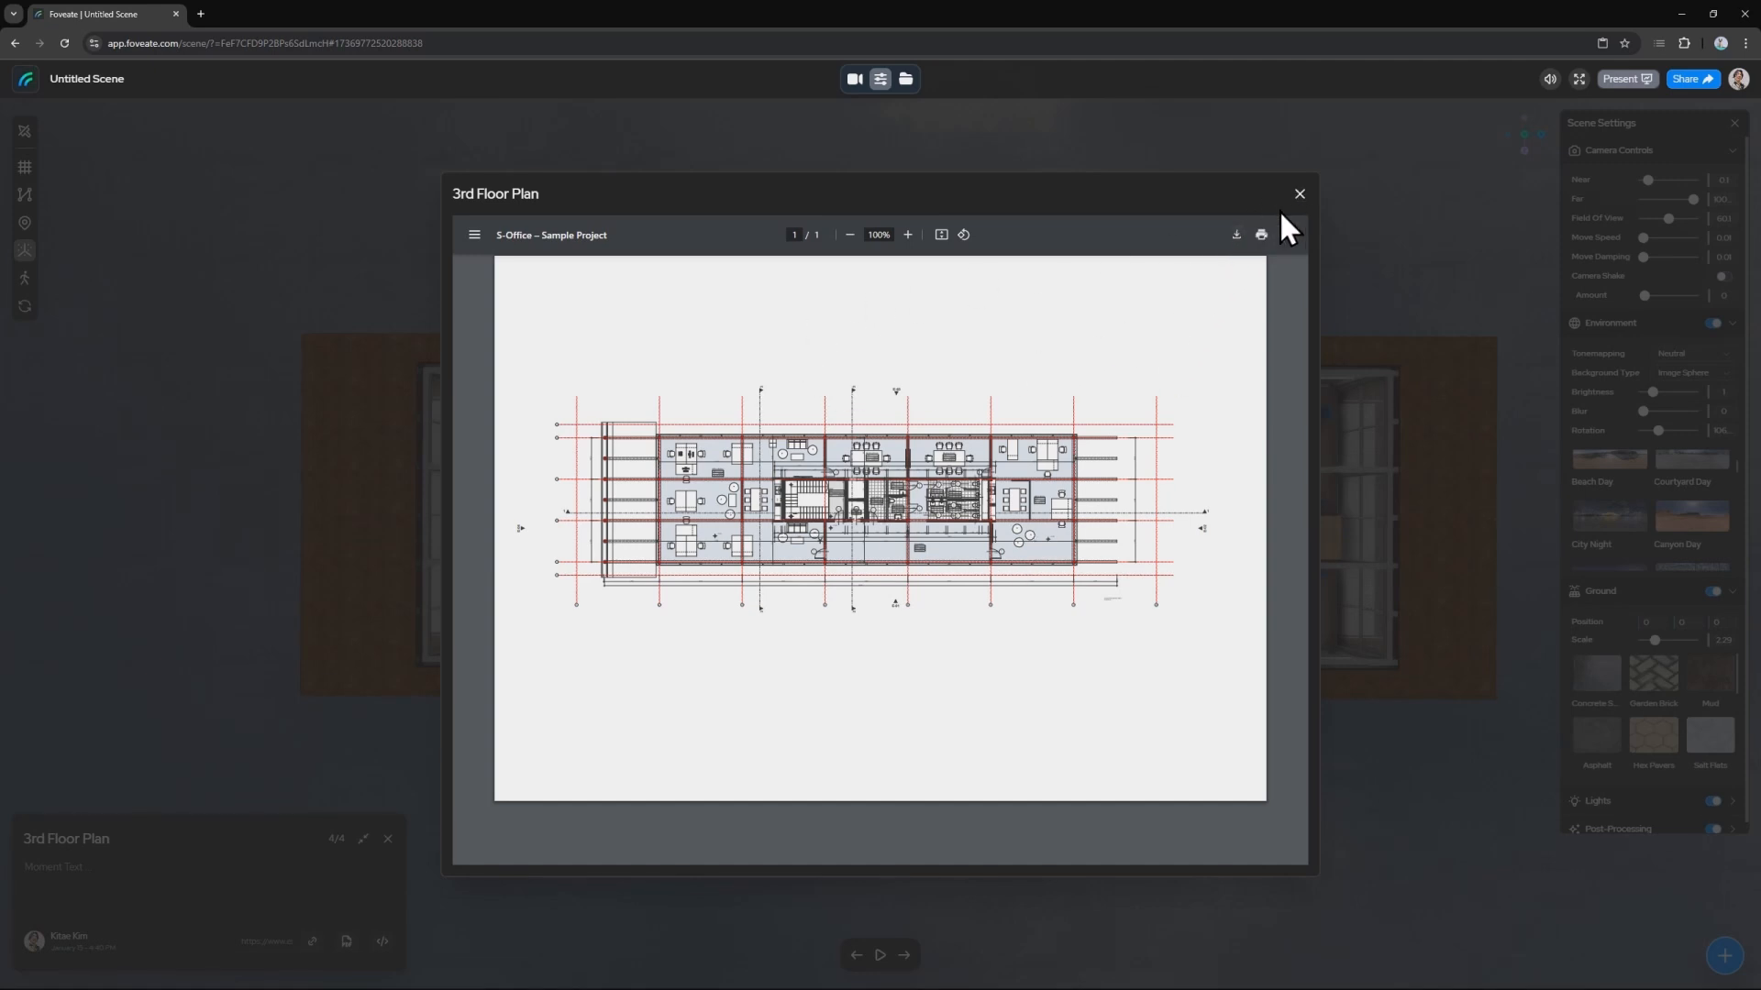
left_click(1300, 194)
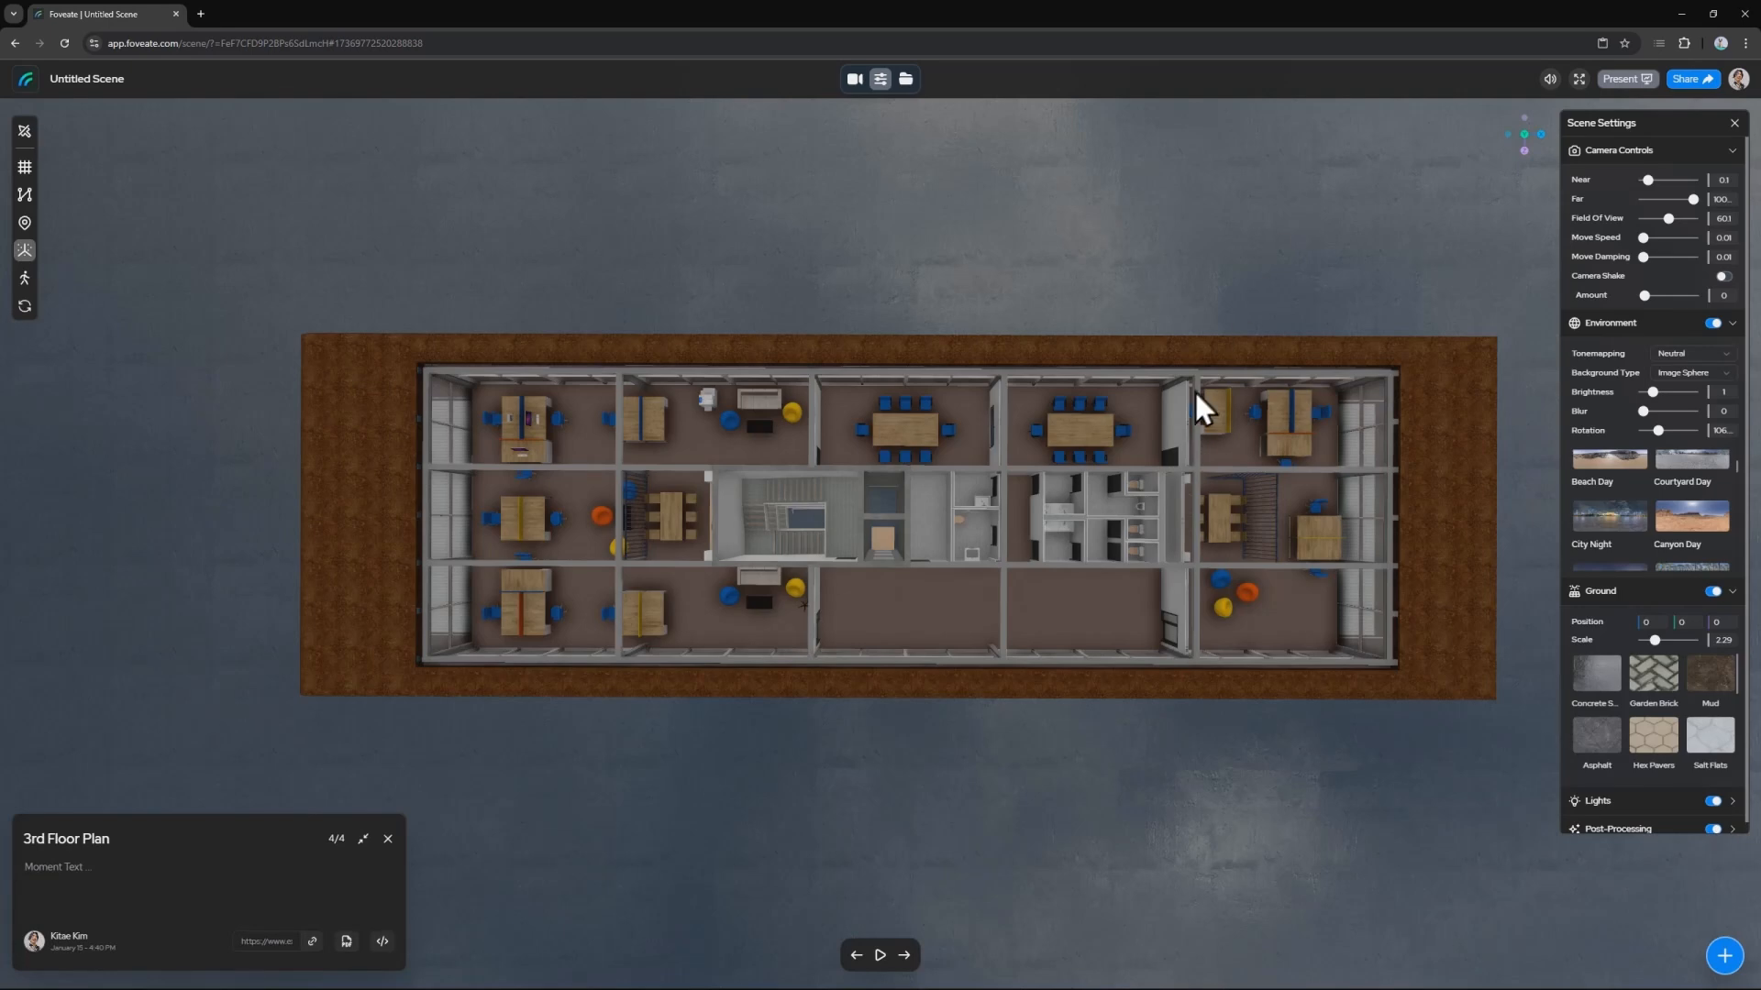
left_click(903, 954)
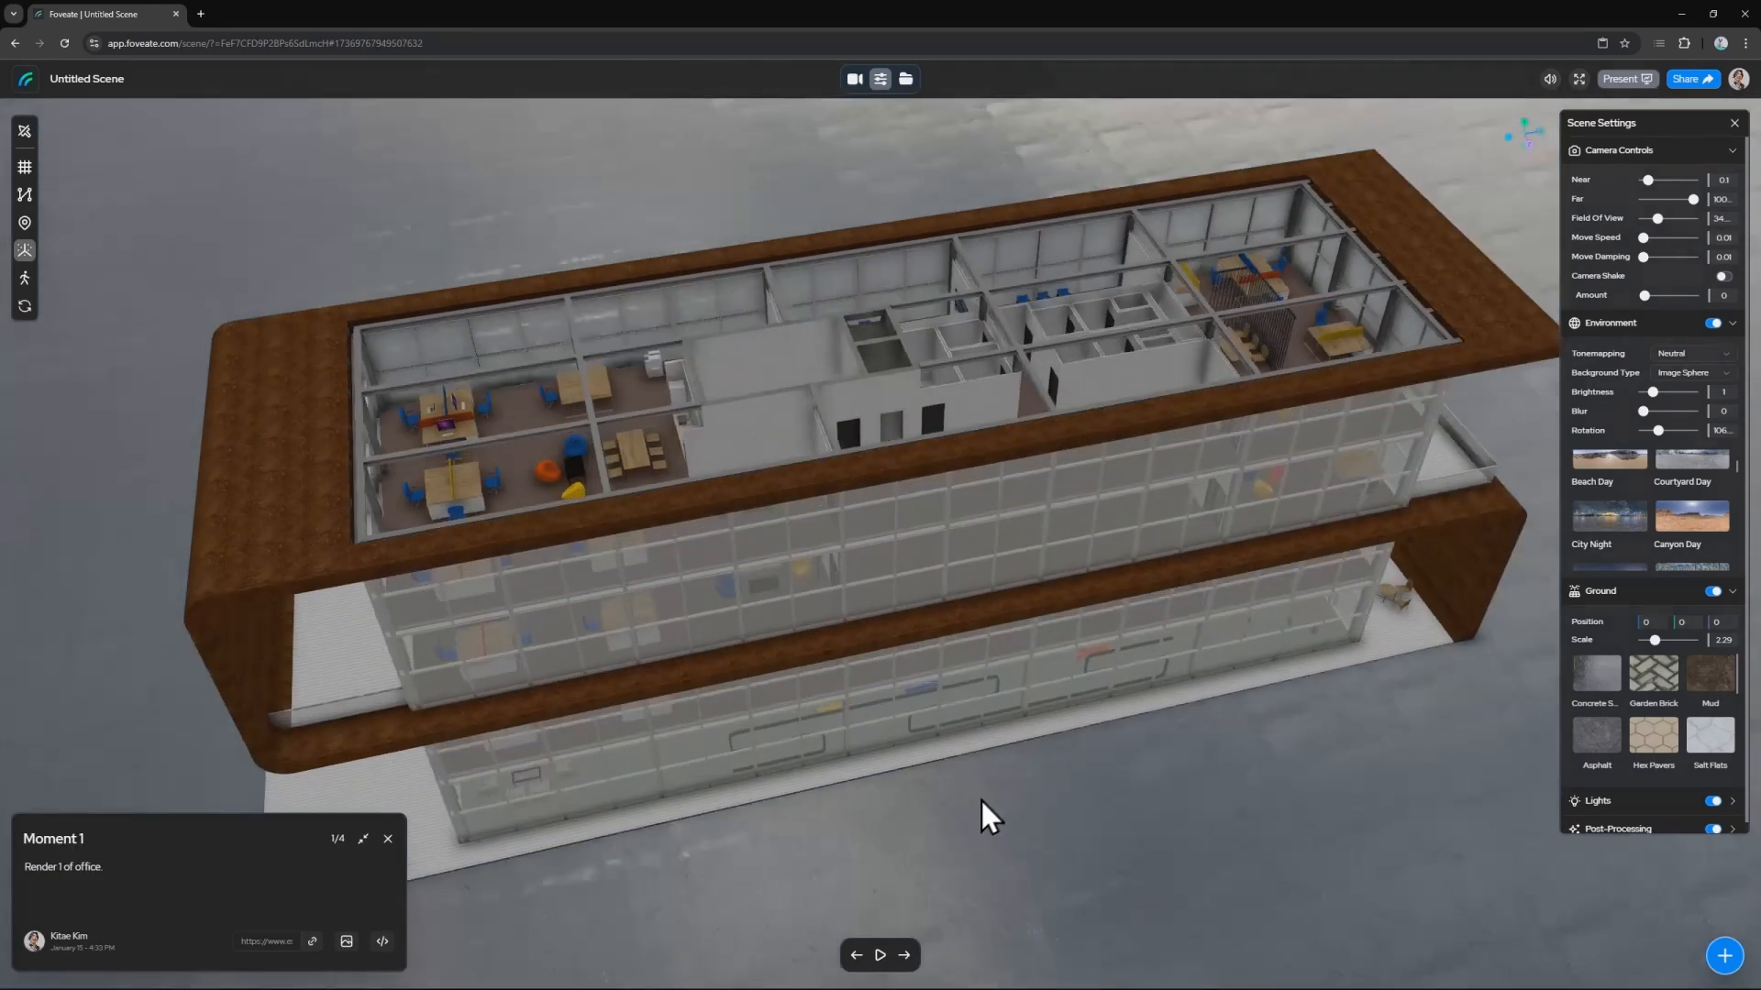